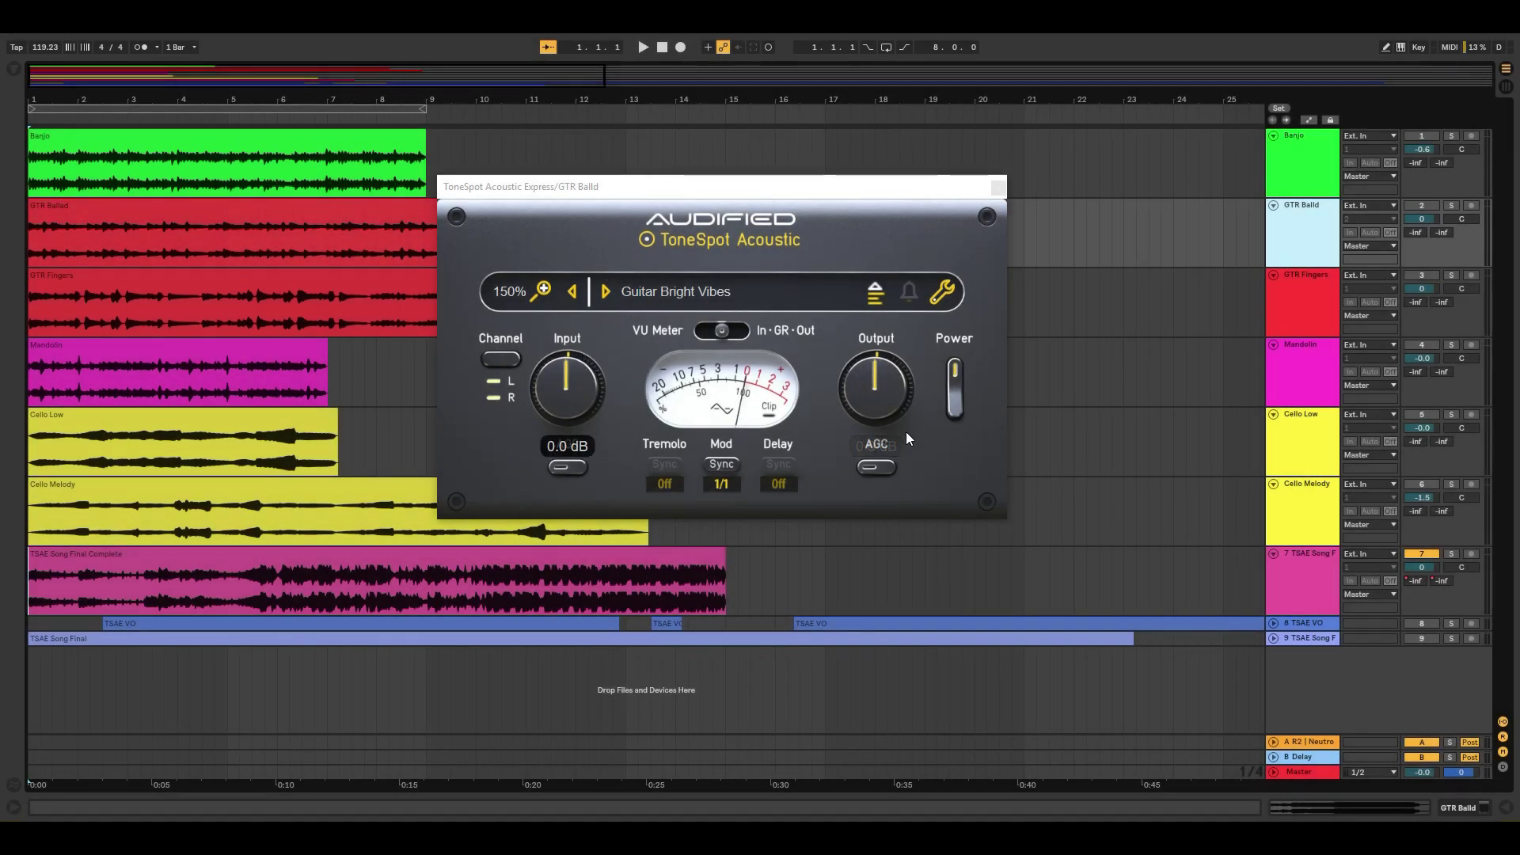
Step: Open the plug-in's meter calibration setting and accept the calibration level
{"action": "left_click", "coordinate": [942, 293]}
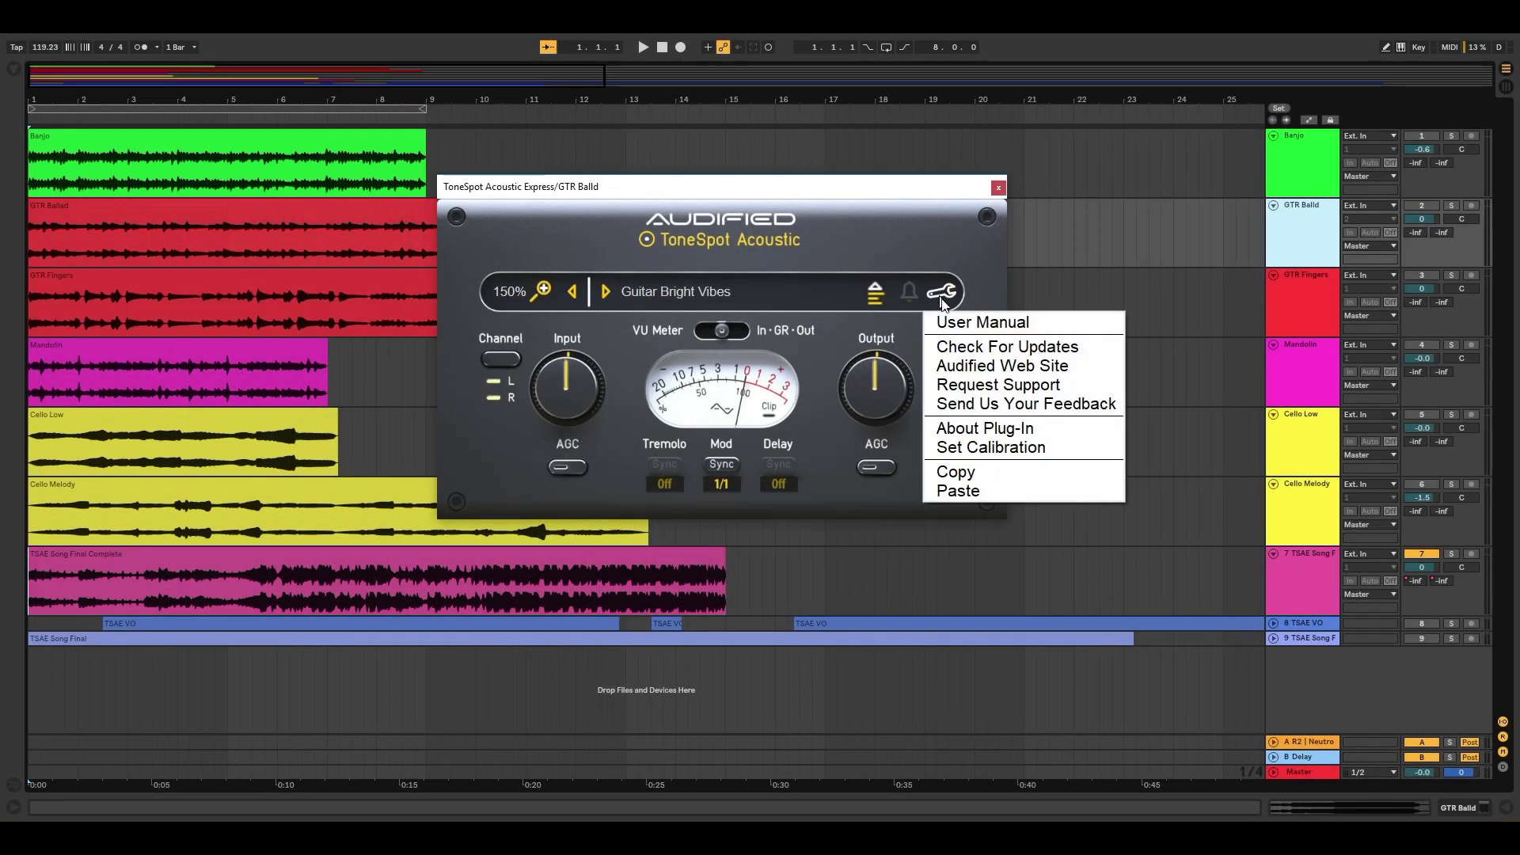
{"action": "left_click", "coordinate": [990, 446]}
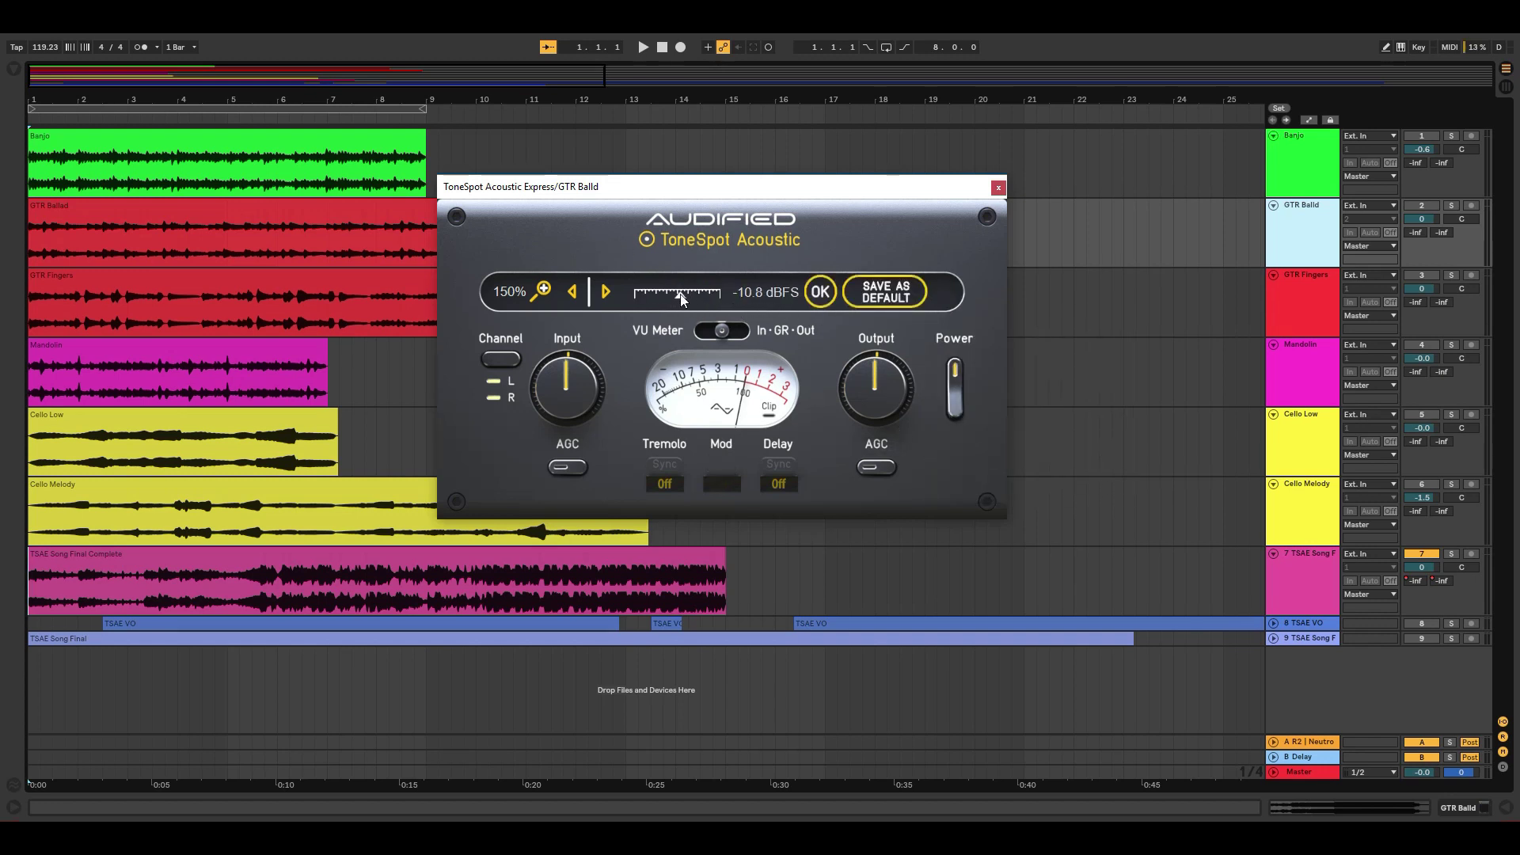
{"action": "left_click", "coordinate": [821, 292]}
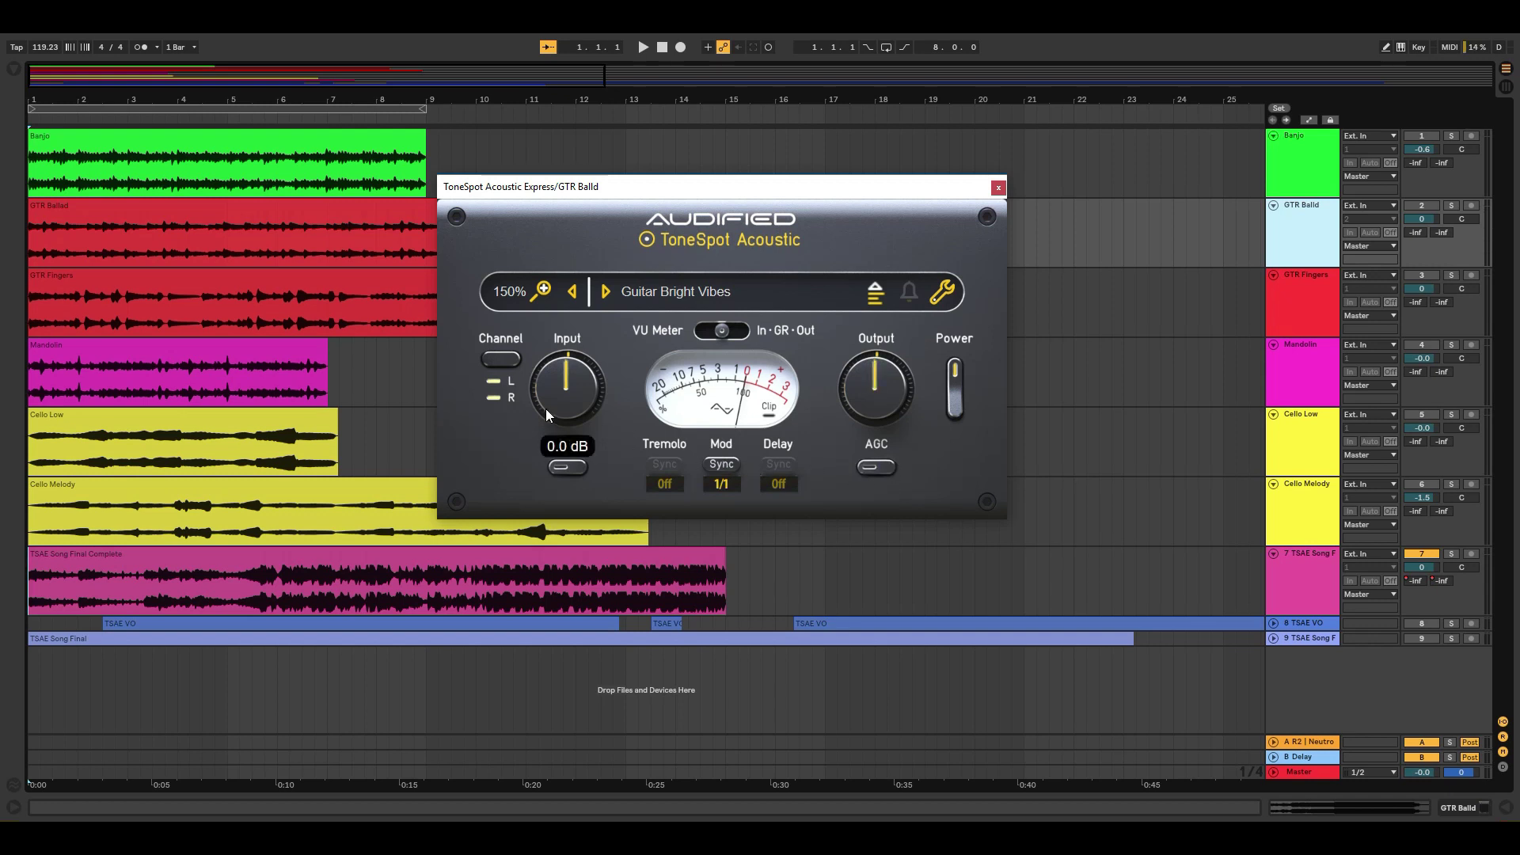
Step: Set the plug-in's interface size to 150% and toggle the Mod effect's sync
{"action": "scroll", "coordinate": [572, 378], "scroll_direction": "up", "scroll_amount": 3}
{"action": "double_click", "coordinate": [902, 389]}
{"action": "left_click", "coordinate": [544, 293]}
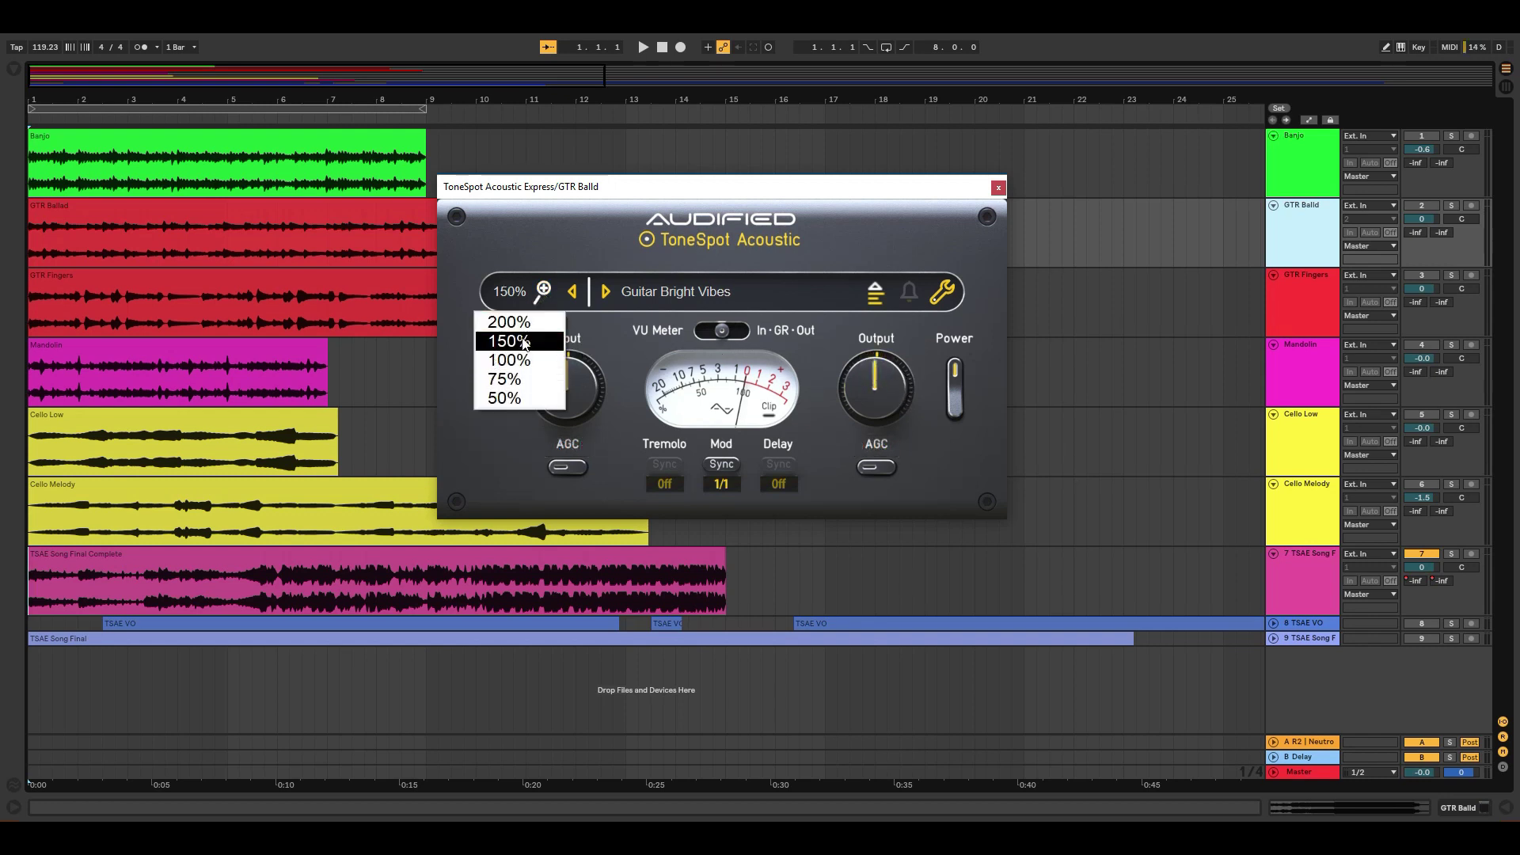
{"action": "left_click", "coordinate": [524, 341]}
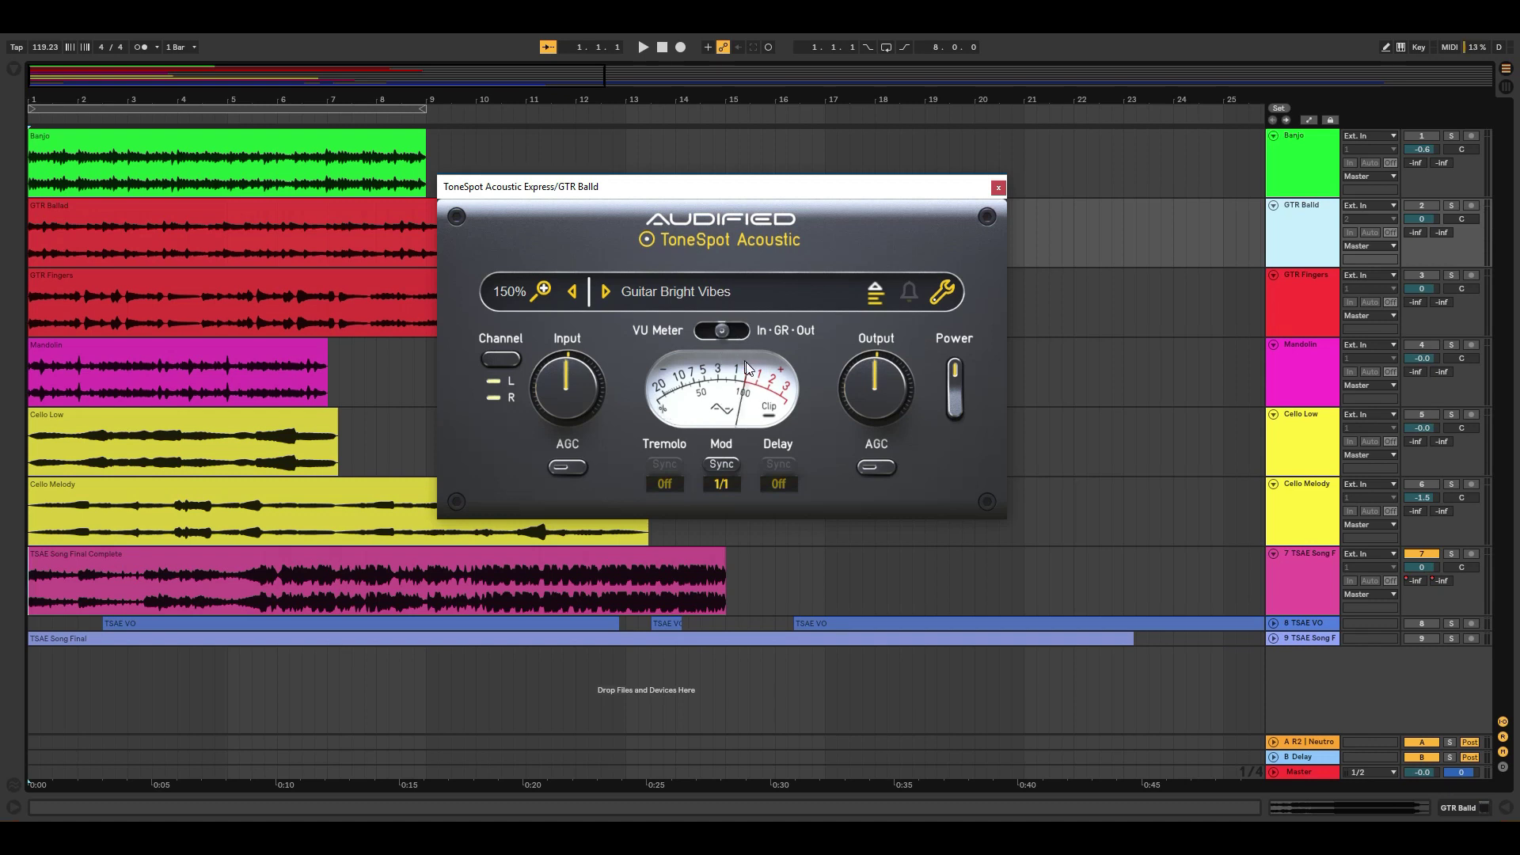
{"action": "left_click", "coordinate": [727, 466]}
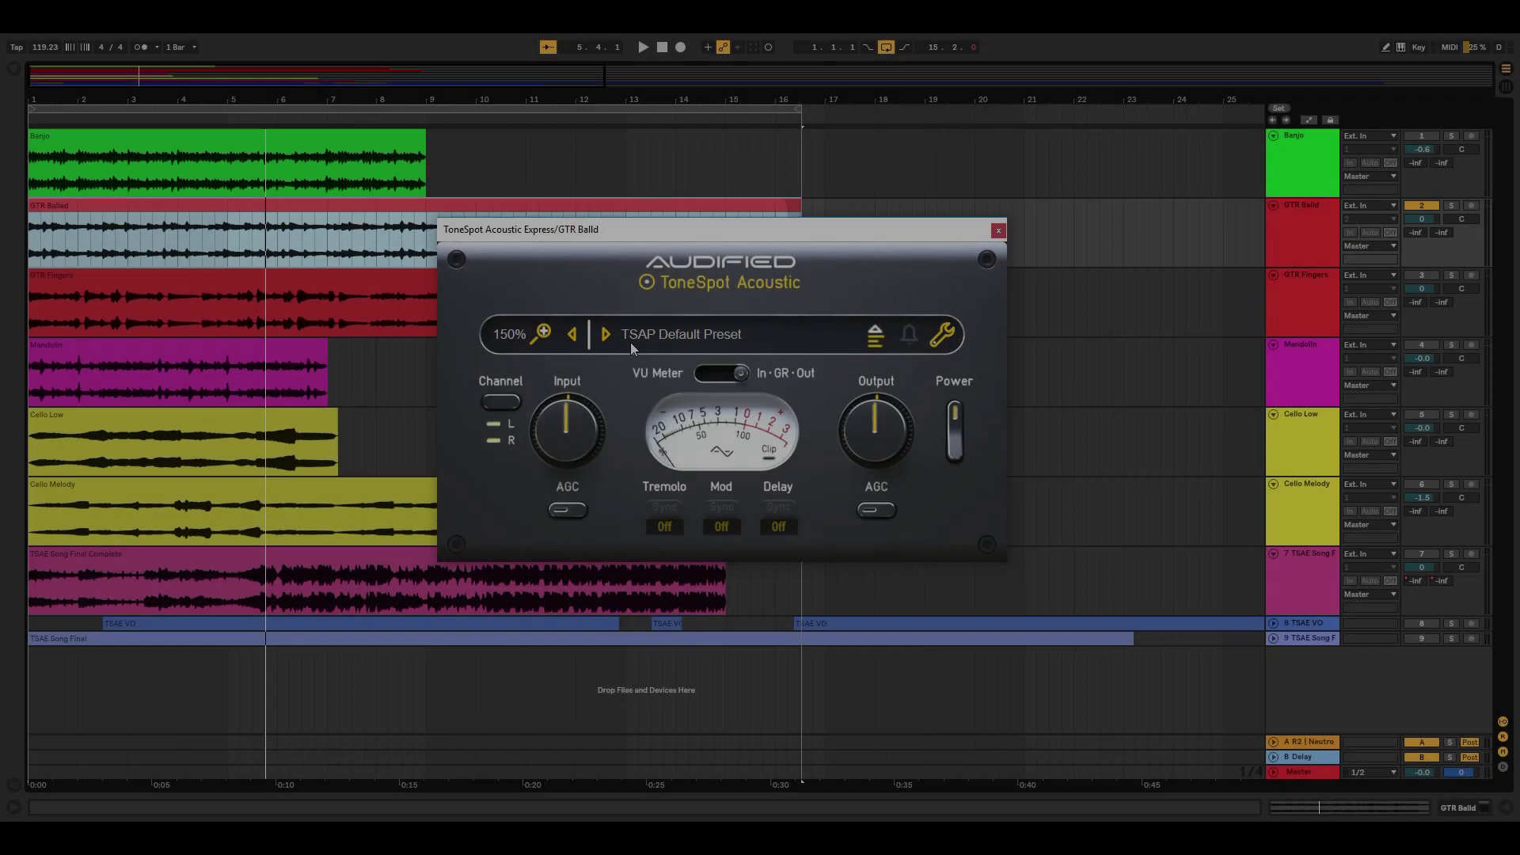
Step: Browse the preset categories, start playback of the guitar ballad track, and load the Essential preset Body Boost
{"action": "left_click", "coordinate": [640, 347]}
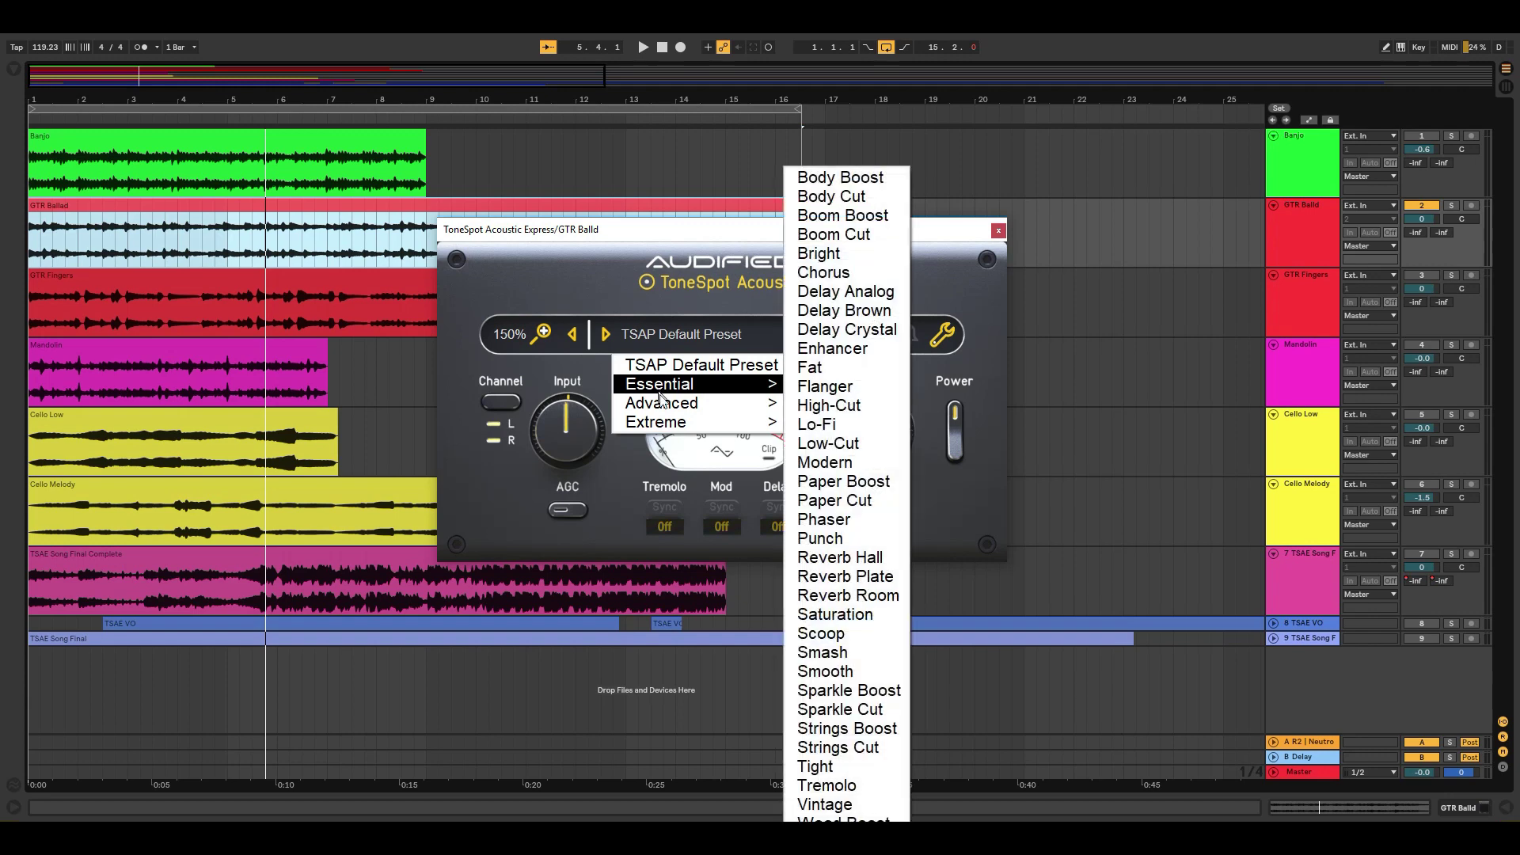
{"action": "mouse_move", "coordinate": [662, 412]}
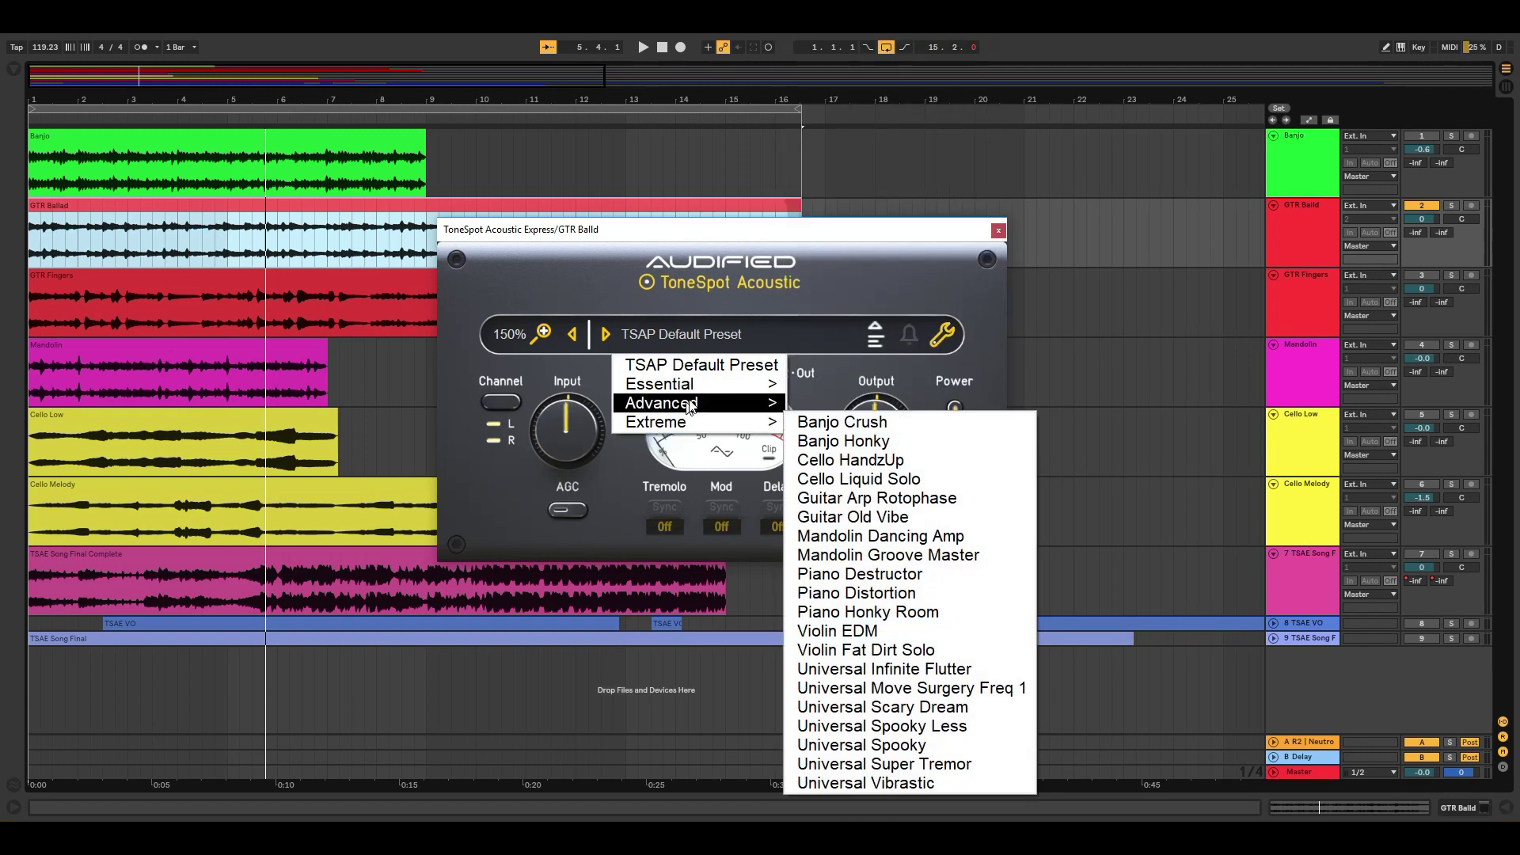
{"action": "mouse_move", "coordinate": [696, 391]}
{"action": "key", "text": "space"}
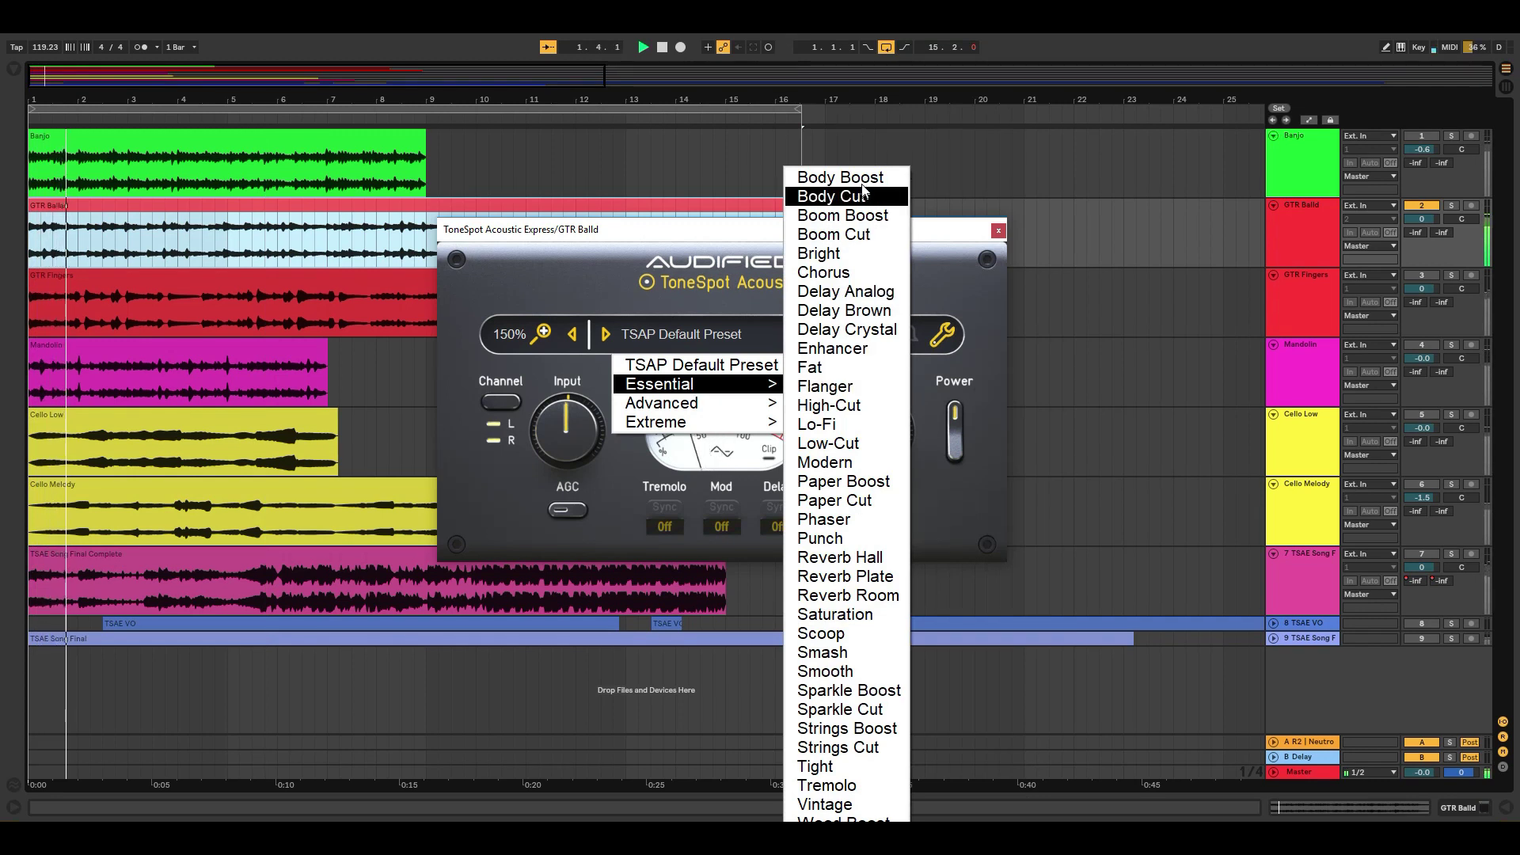
{"action": "left_click", "coordinate": [840, 178]}
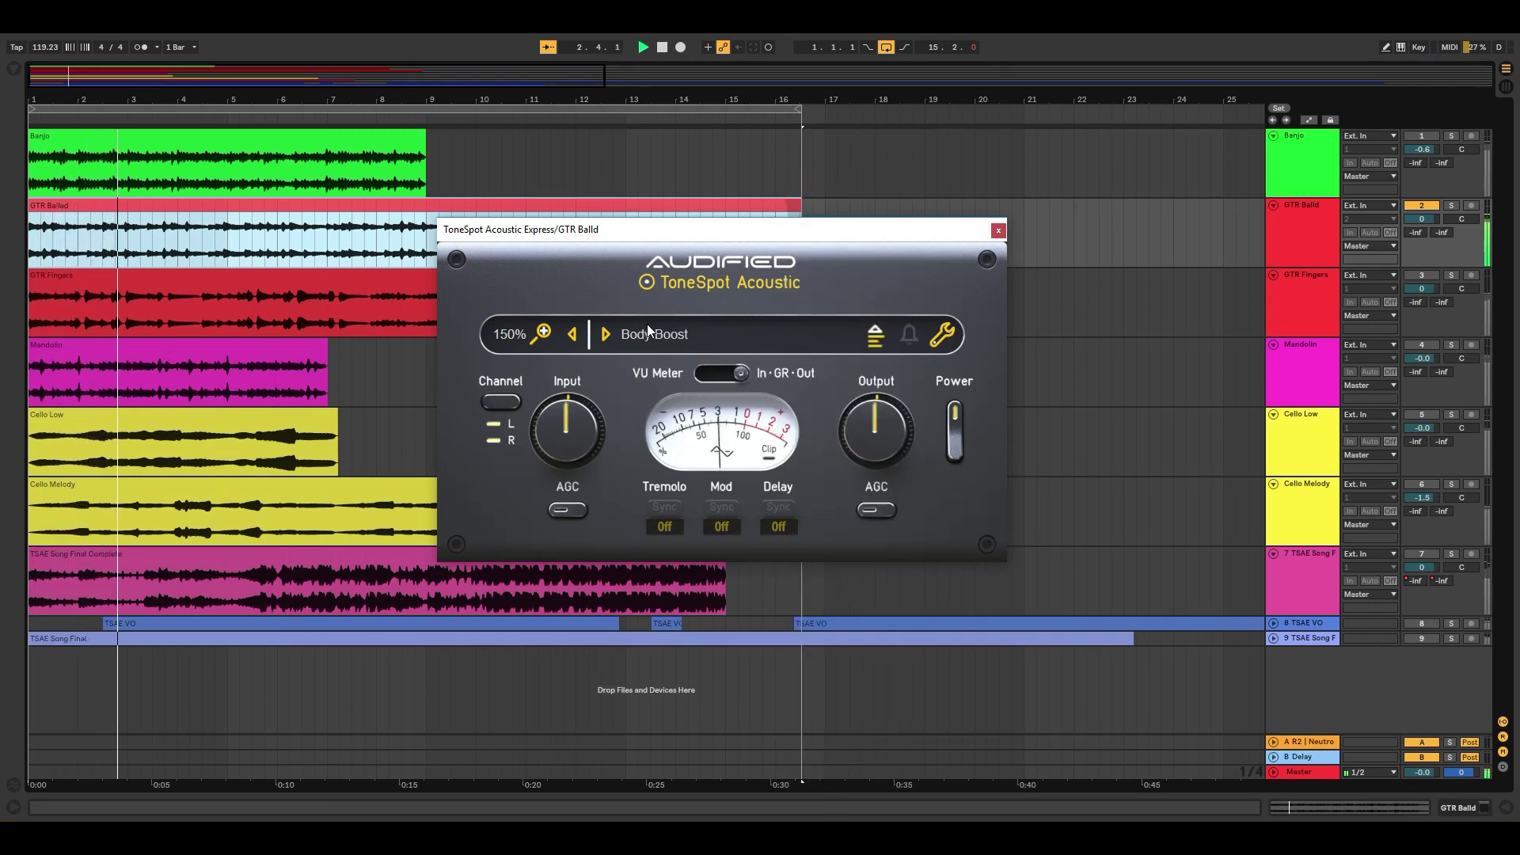
Step: Audition the Essential presets in order from Body Cut through Delay Analog while the guitar ballad plays
{"action": "left_click", "coordinate": [606, 335]}
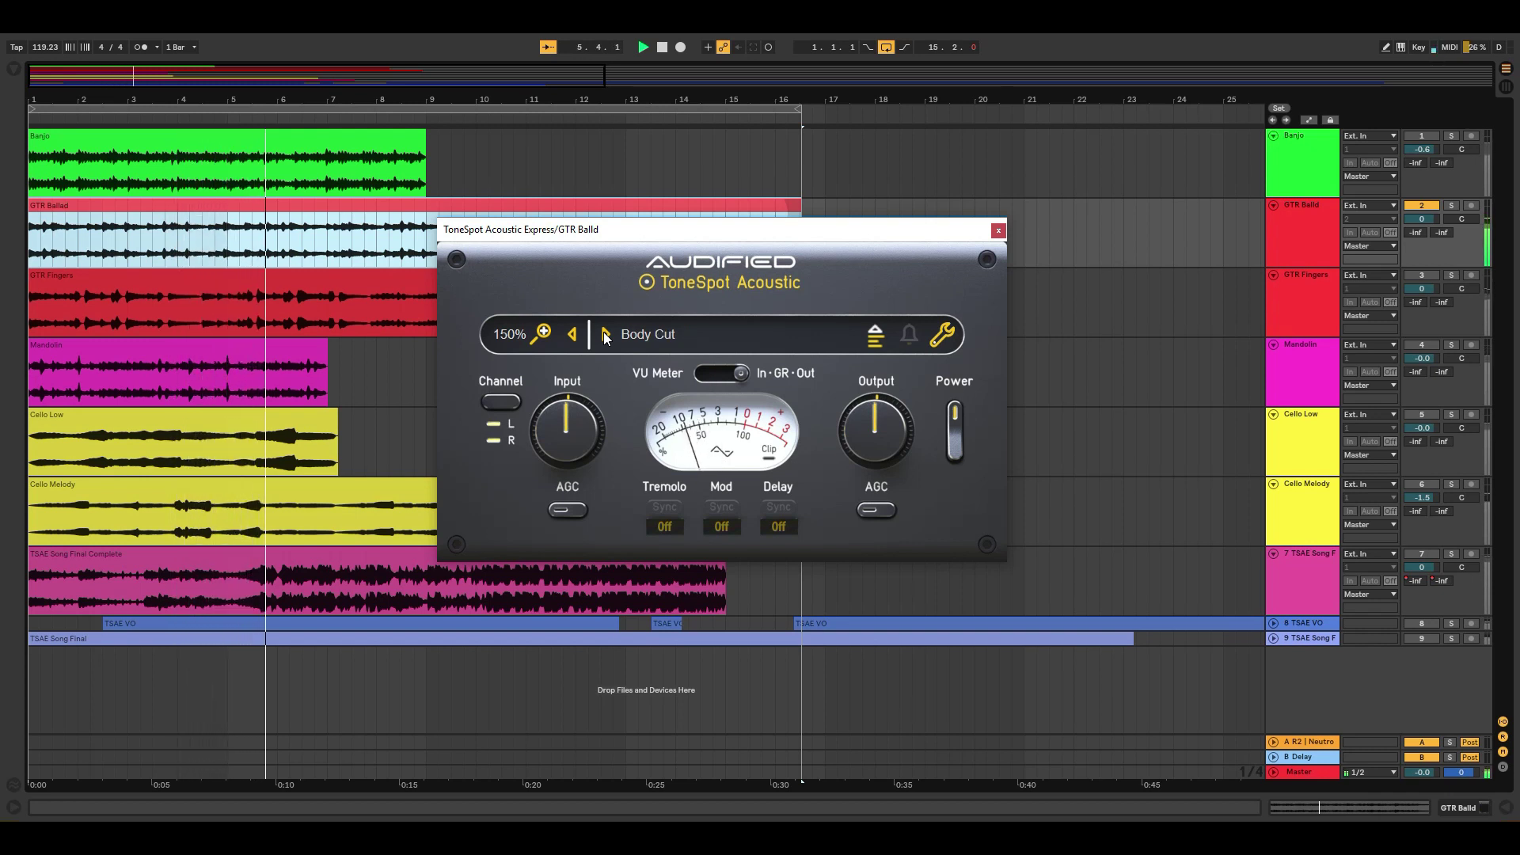
{"action": "left_click", "coordinate": [606, 335]}
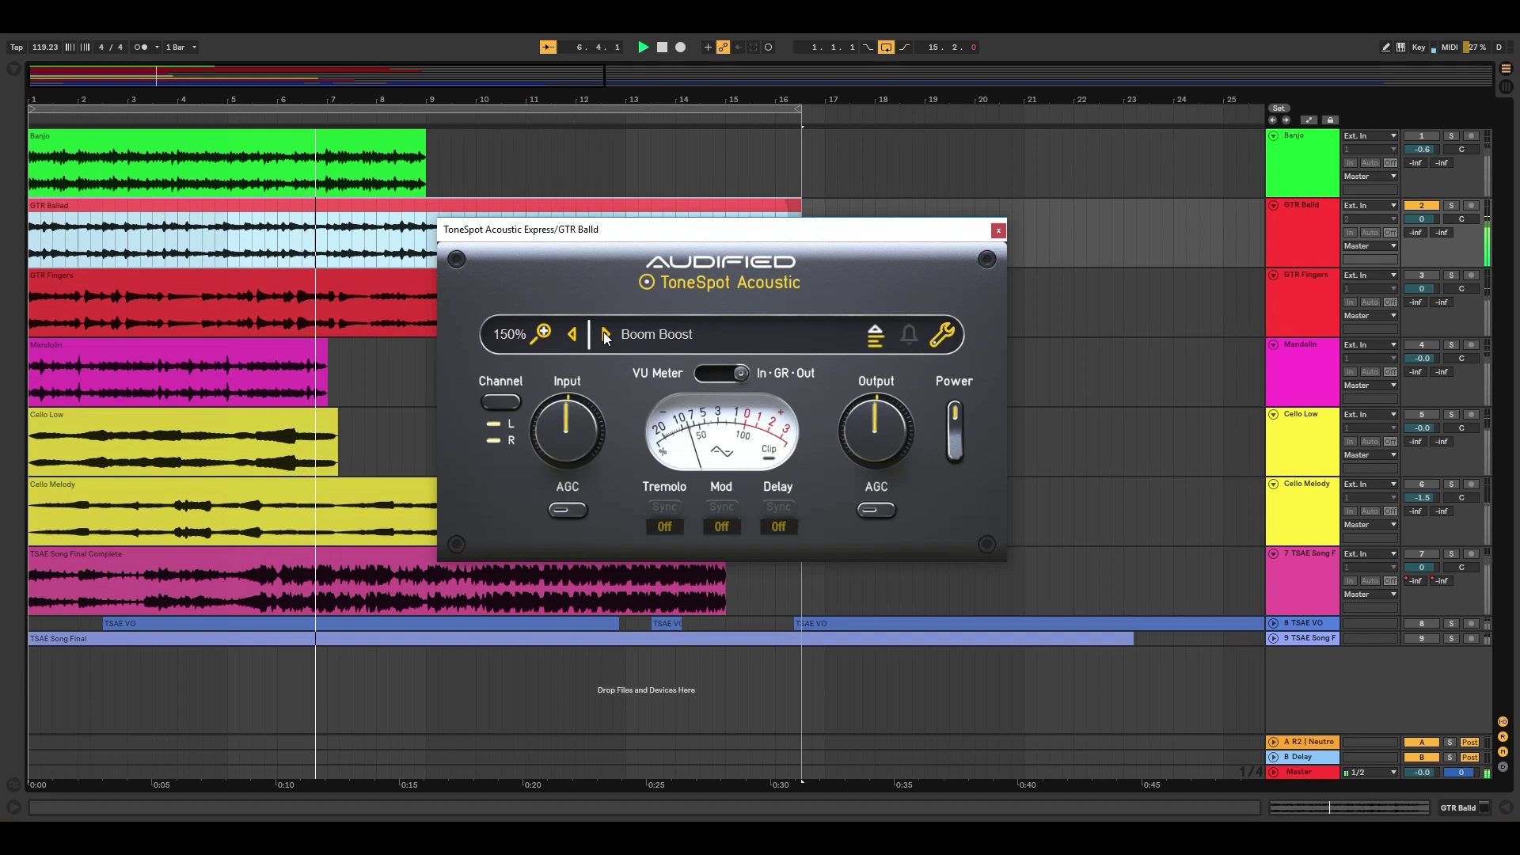
{"action": "left_click", "coordinate": [605, 335]}
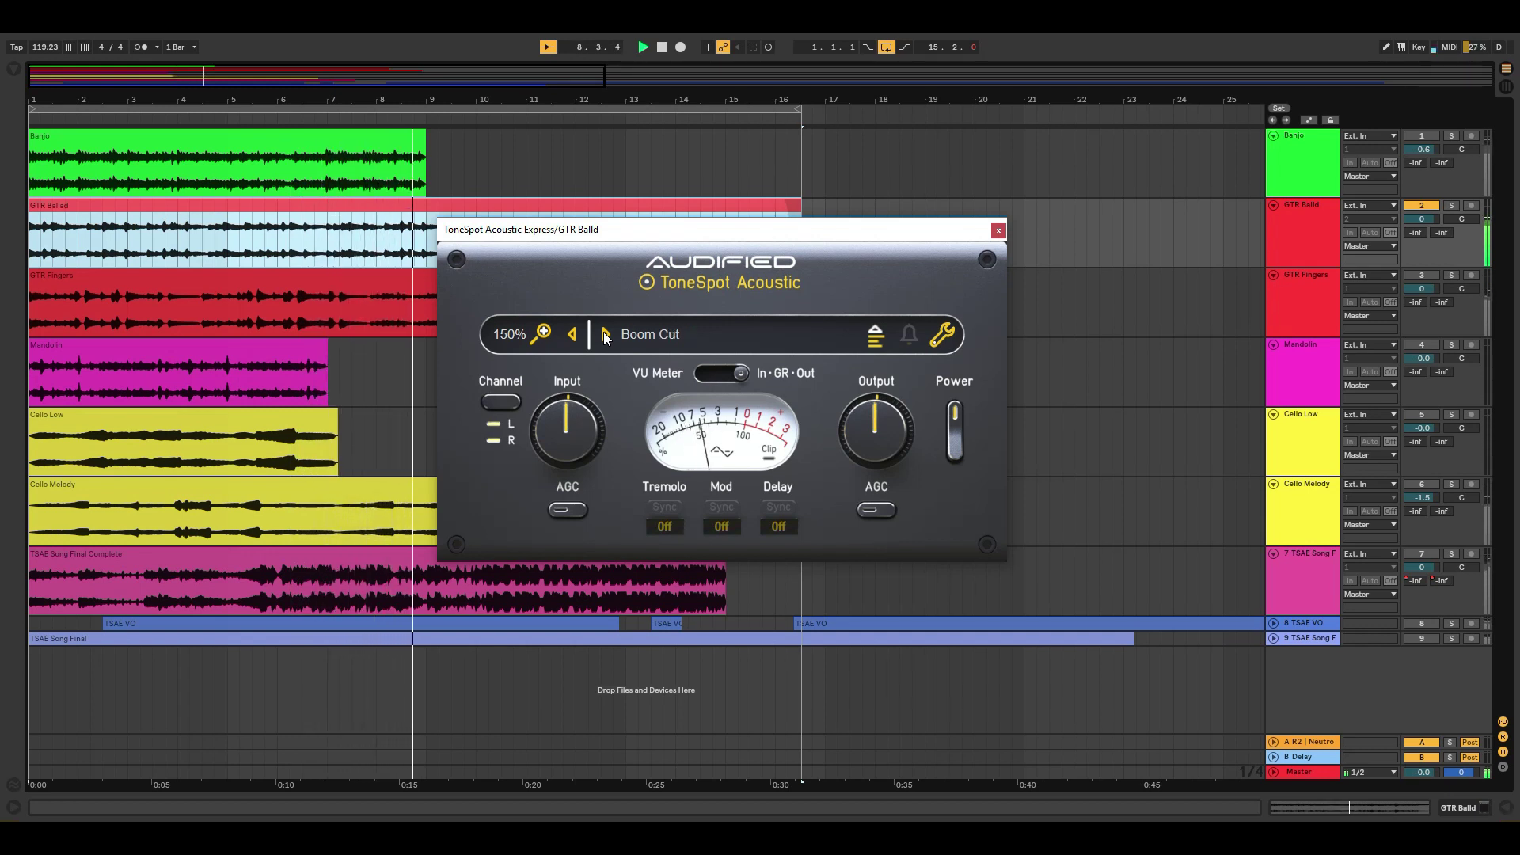
{"action": "left_click", "coordinate": [606, 335]}
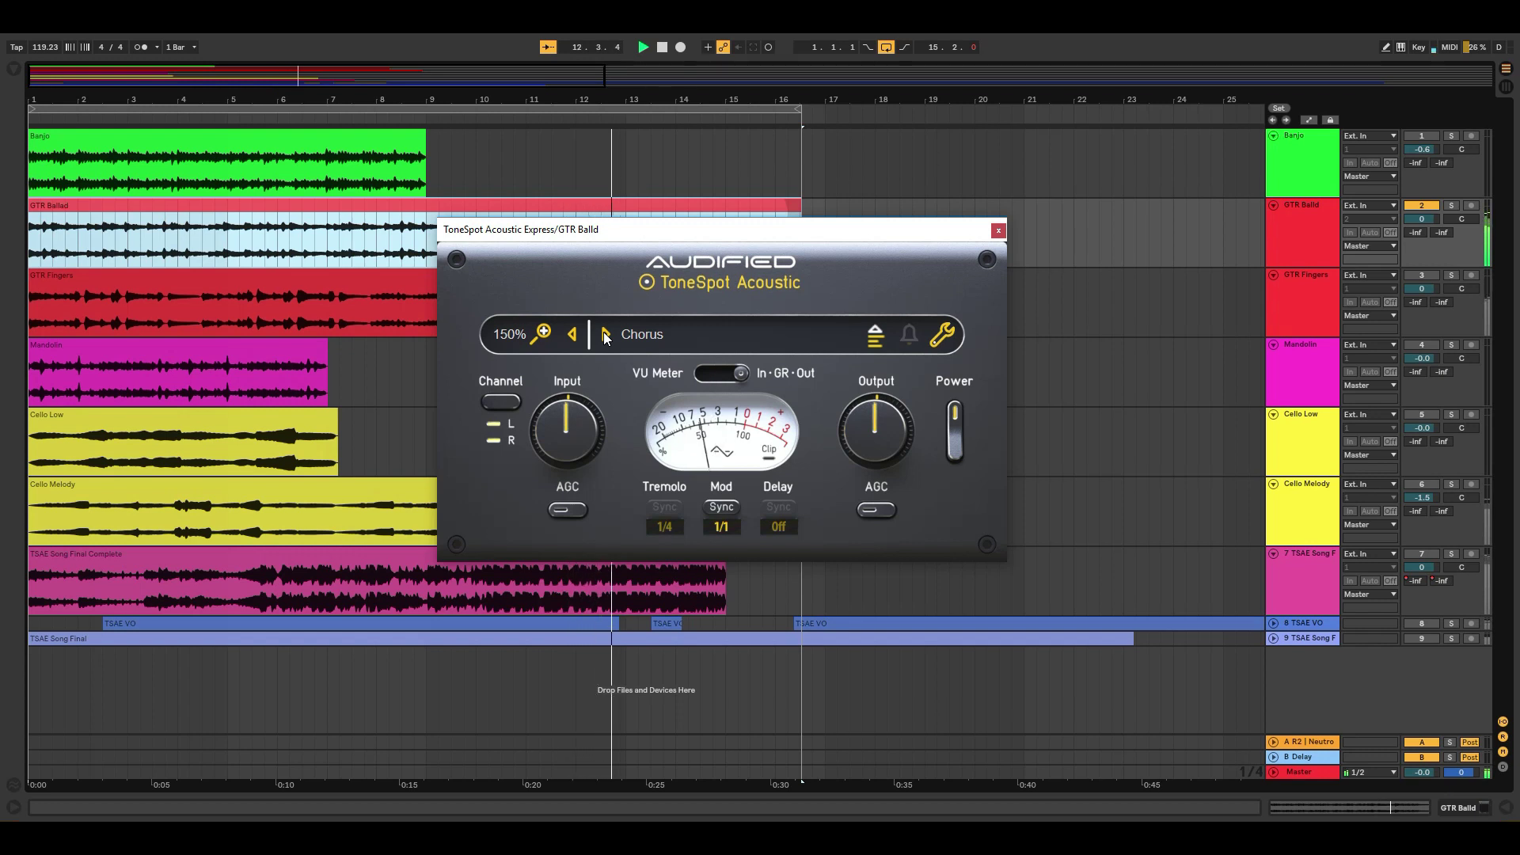
{"action": "left_click", "coordinate": [606, 335]}
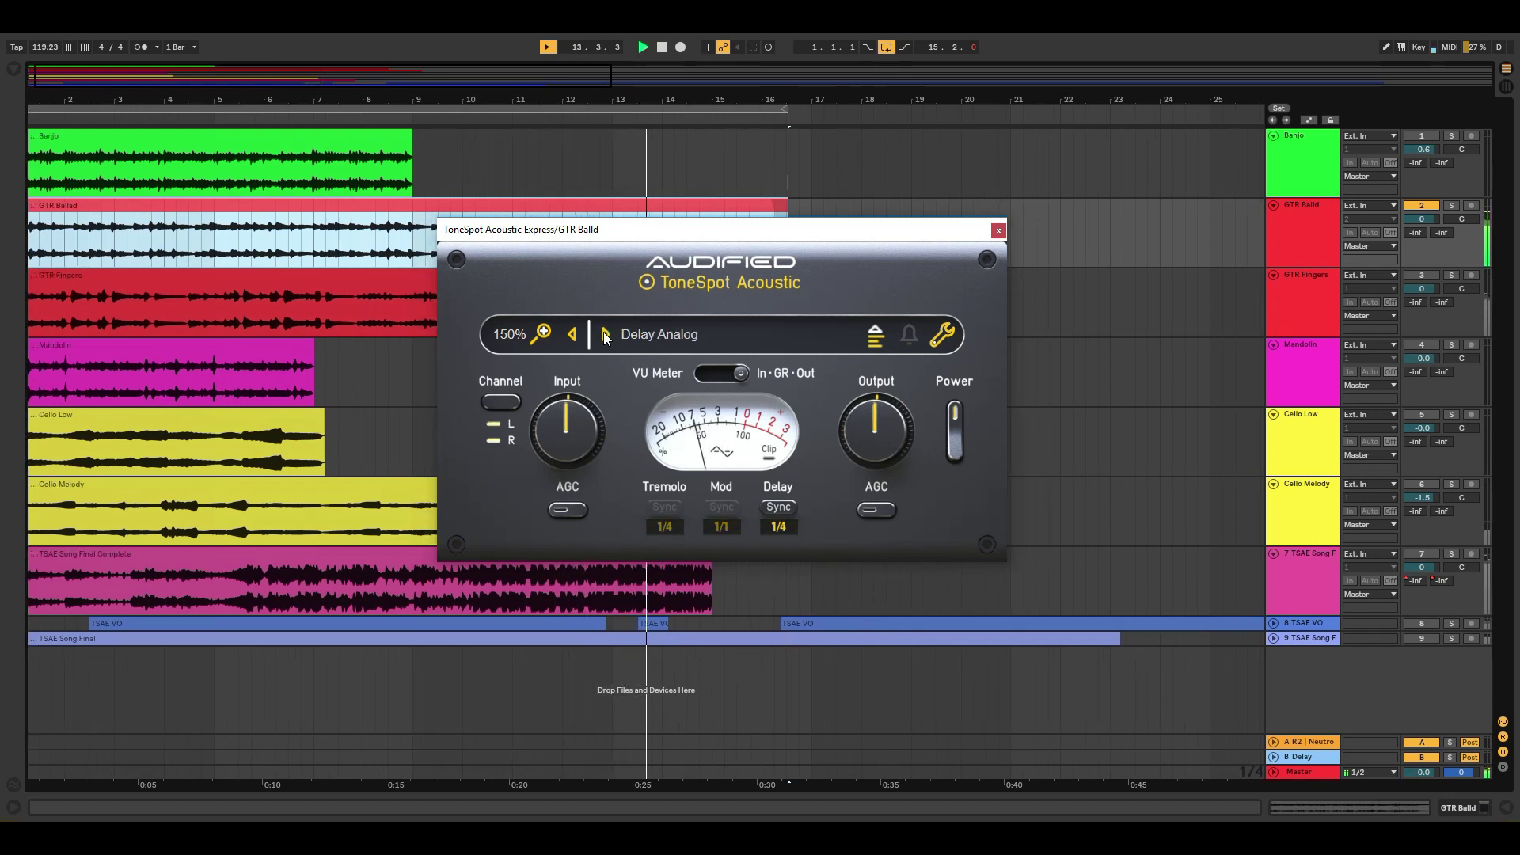
Step: Load the Guitar Arp Atmo preset from the Advanced category on the guitar ballad track
{"action": "left_click", "coordinate": [678, 333]}
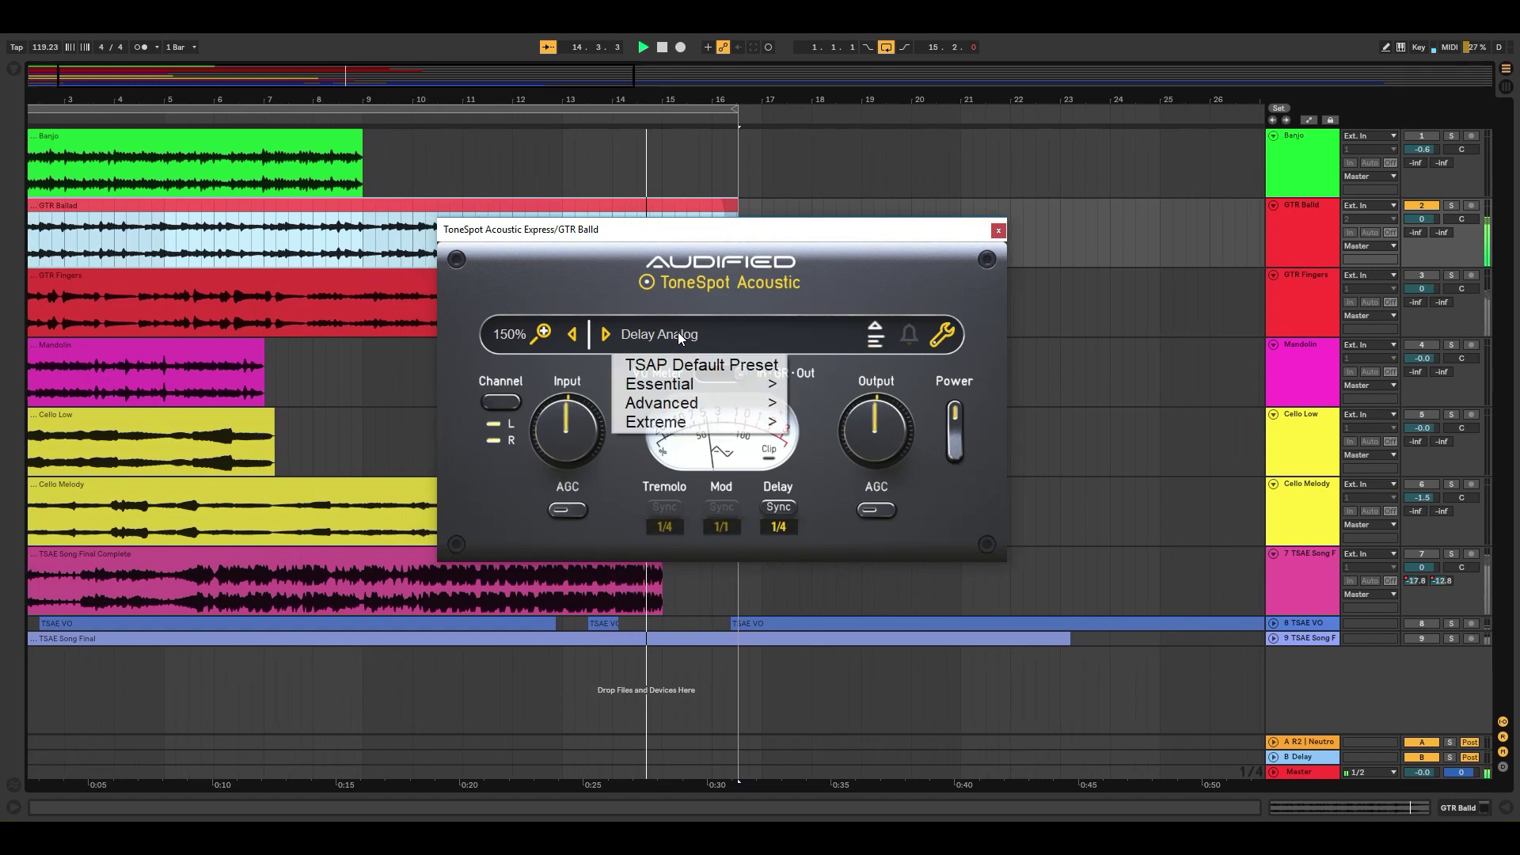
{"action": "mouse_move", "coordinate": [717, 404]}
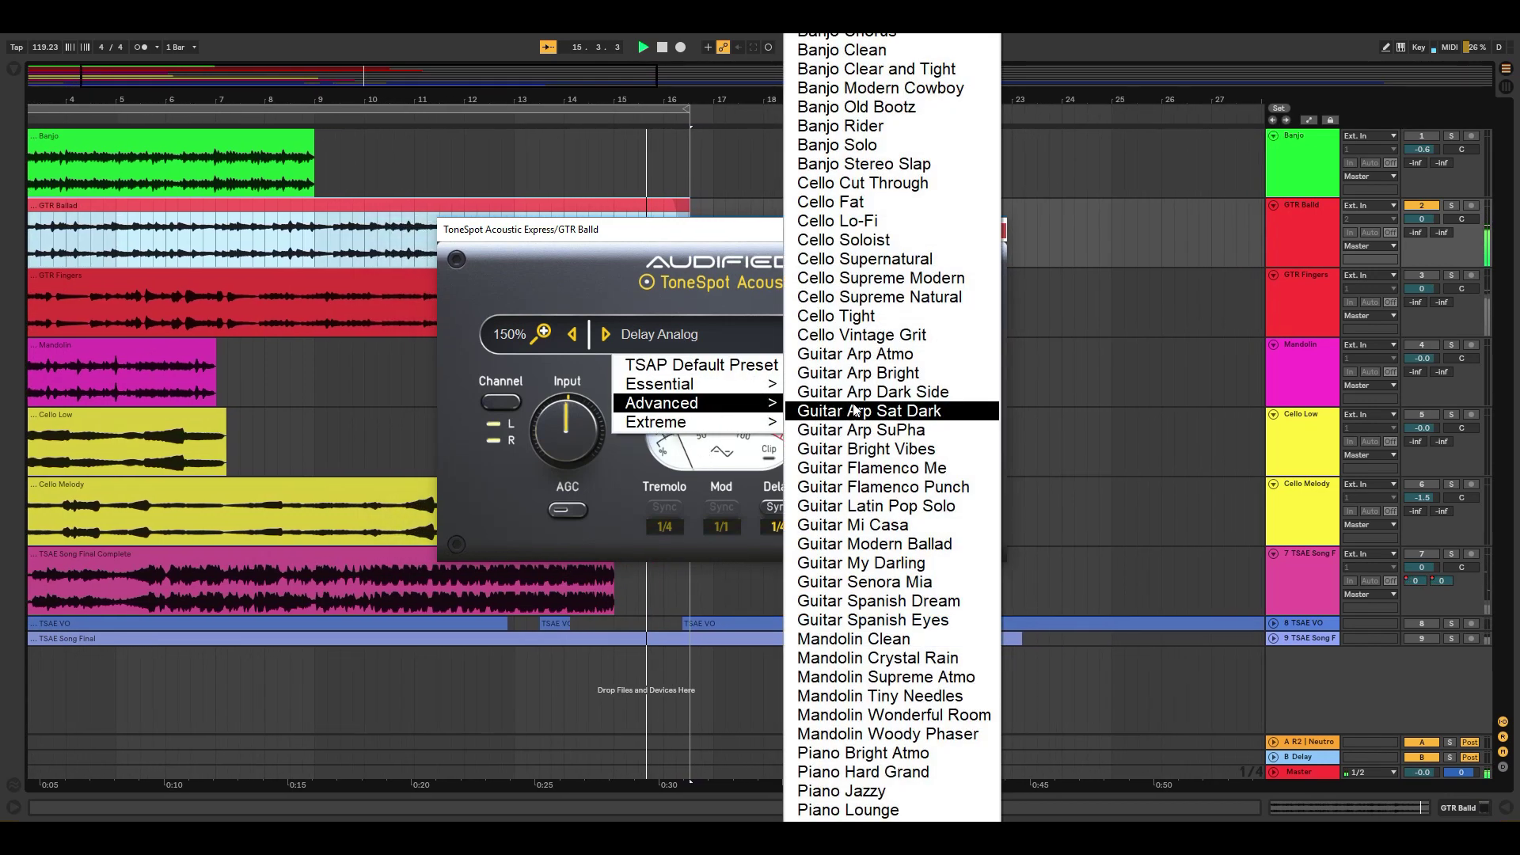
{"action": "left_click", "coordinate": [881, 355]}
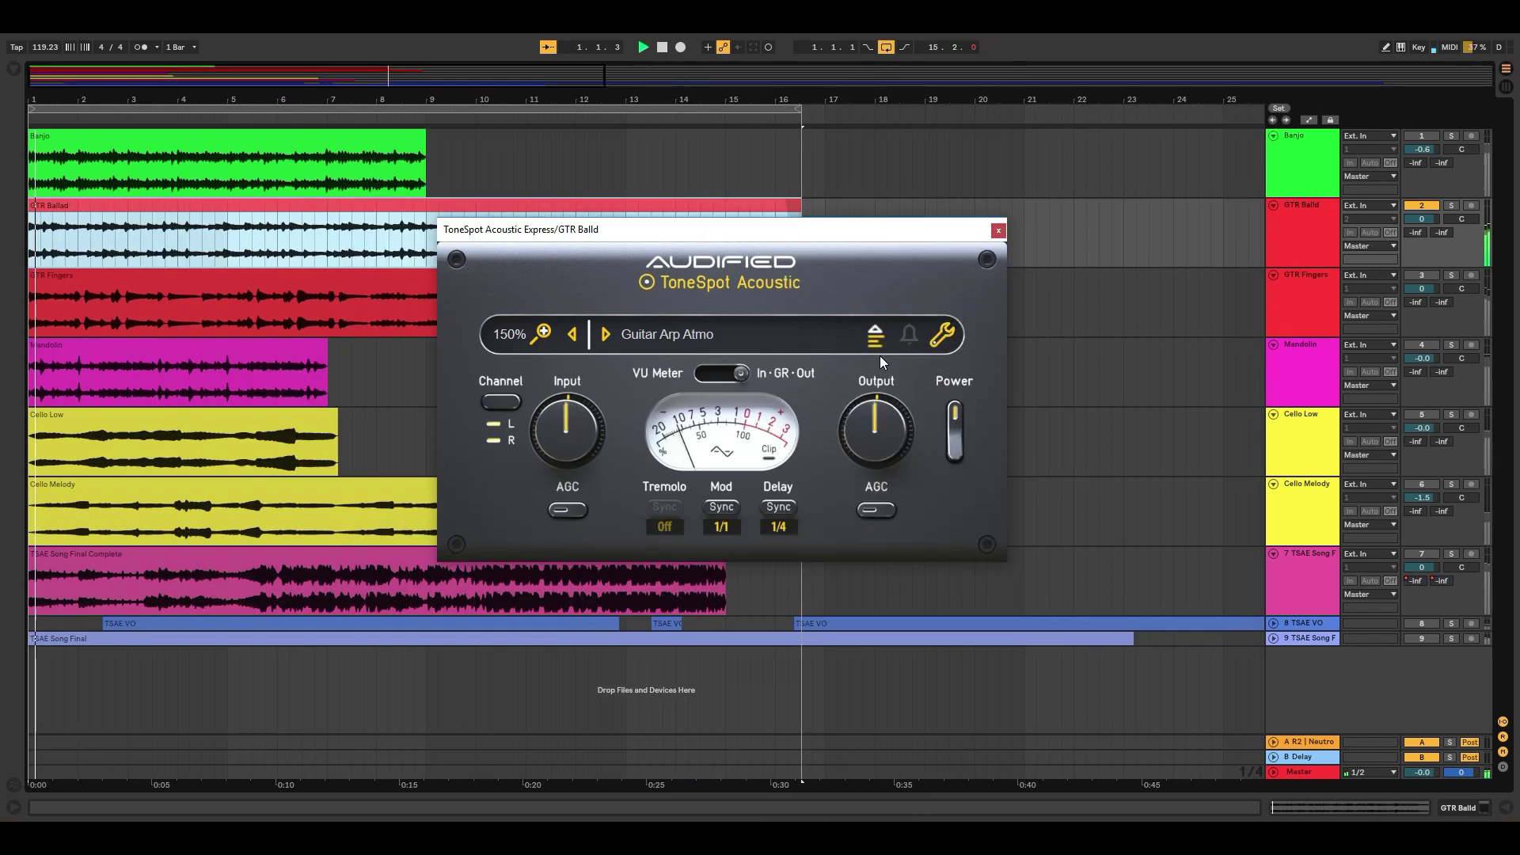
Step: Audition the Advanced guitar presets in order from Guitar Arp Bright through Guitar Bright Vibes
{"action": "left_click", "coordinate": [607, 334]}
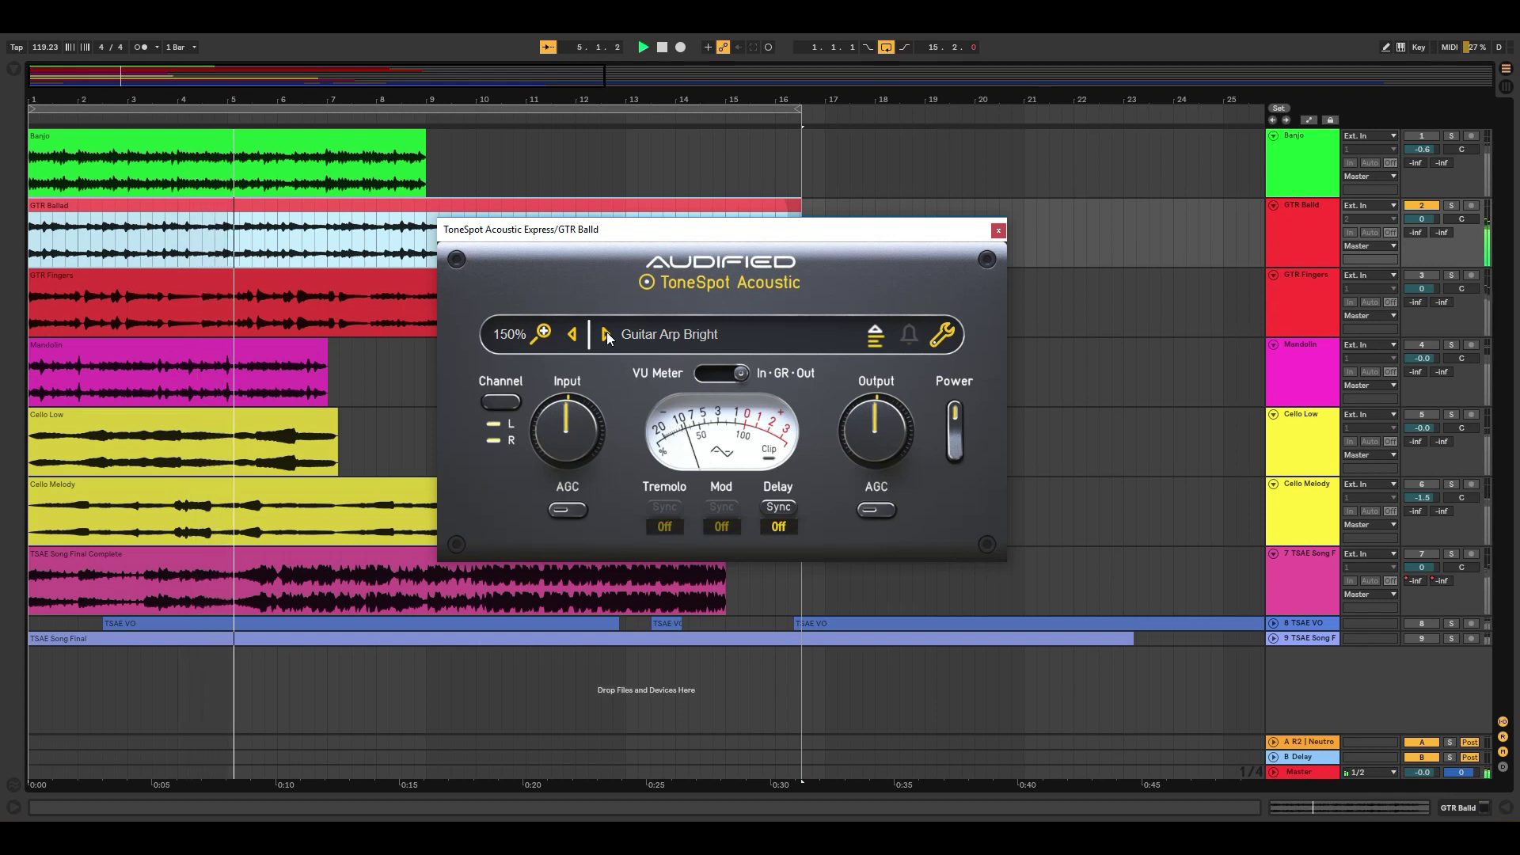
{"action": "left_click", "coordinate": [607, 334]}
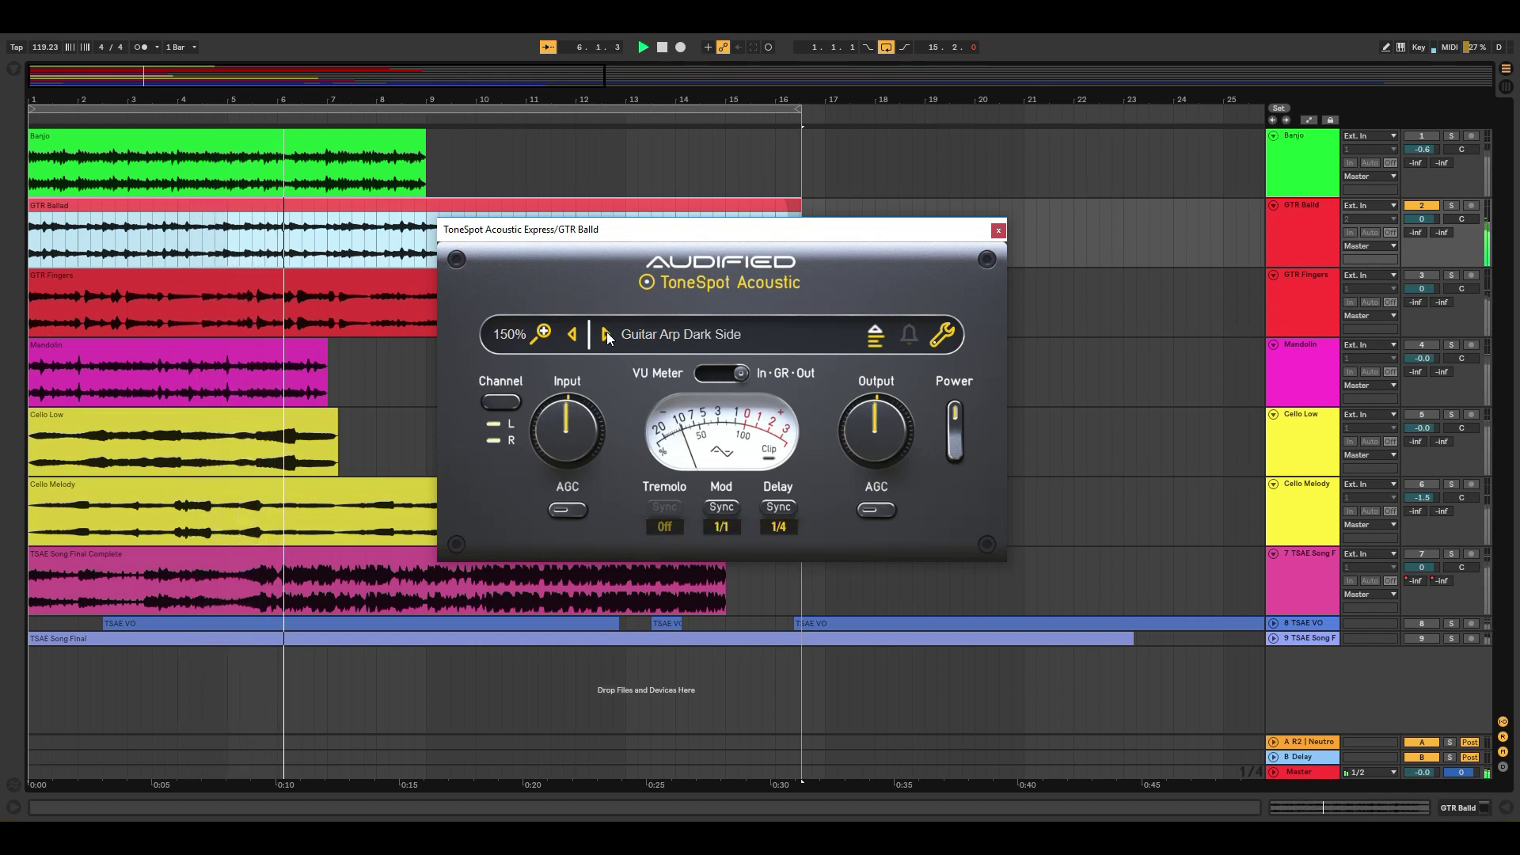
{"action": "left_click", "coordinate": [607, 334]}
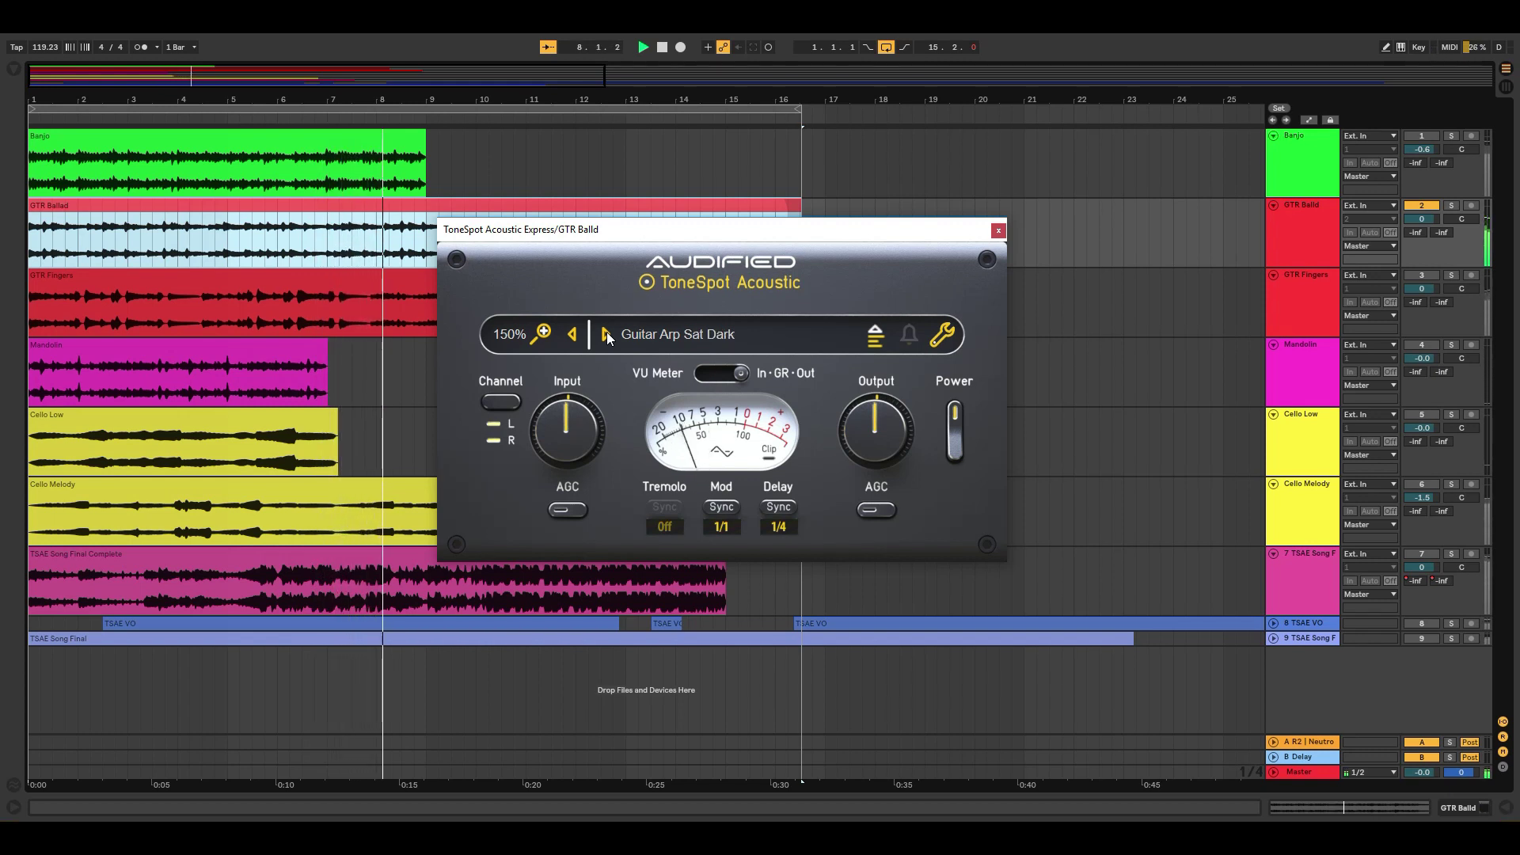
{"action": "left_click", "coordinate": [606, 335]}
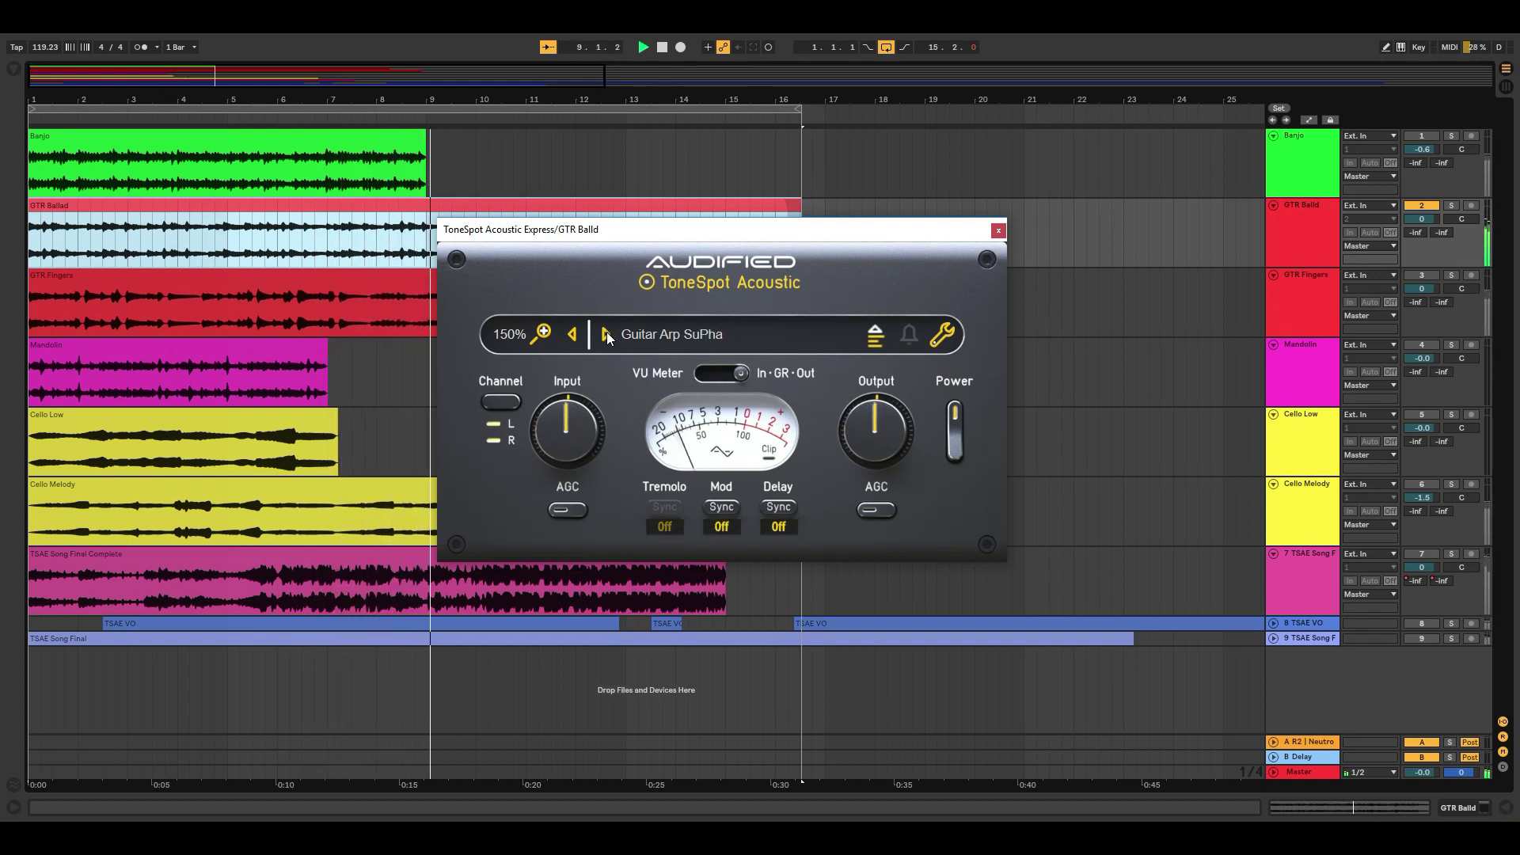
{"action": "left_click", "coordinate": [606, 334]}
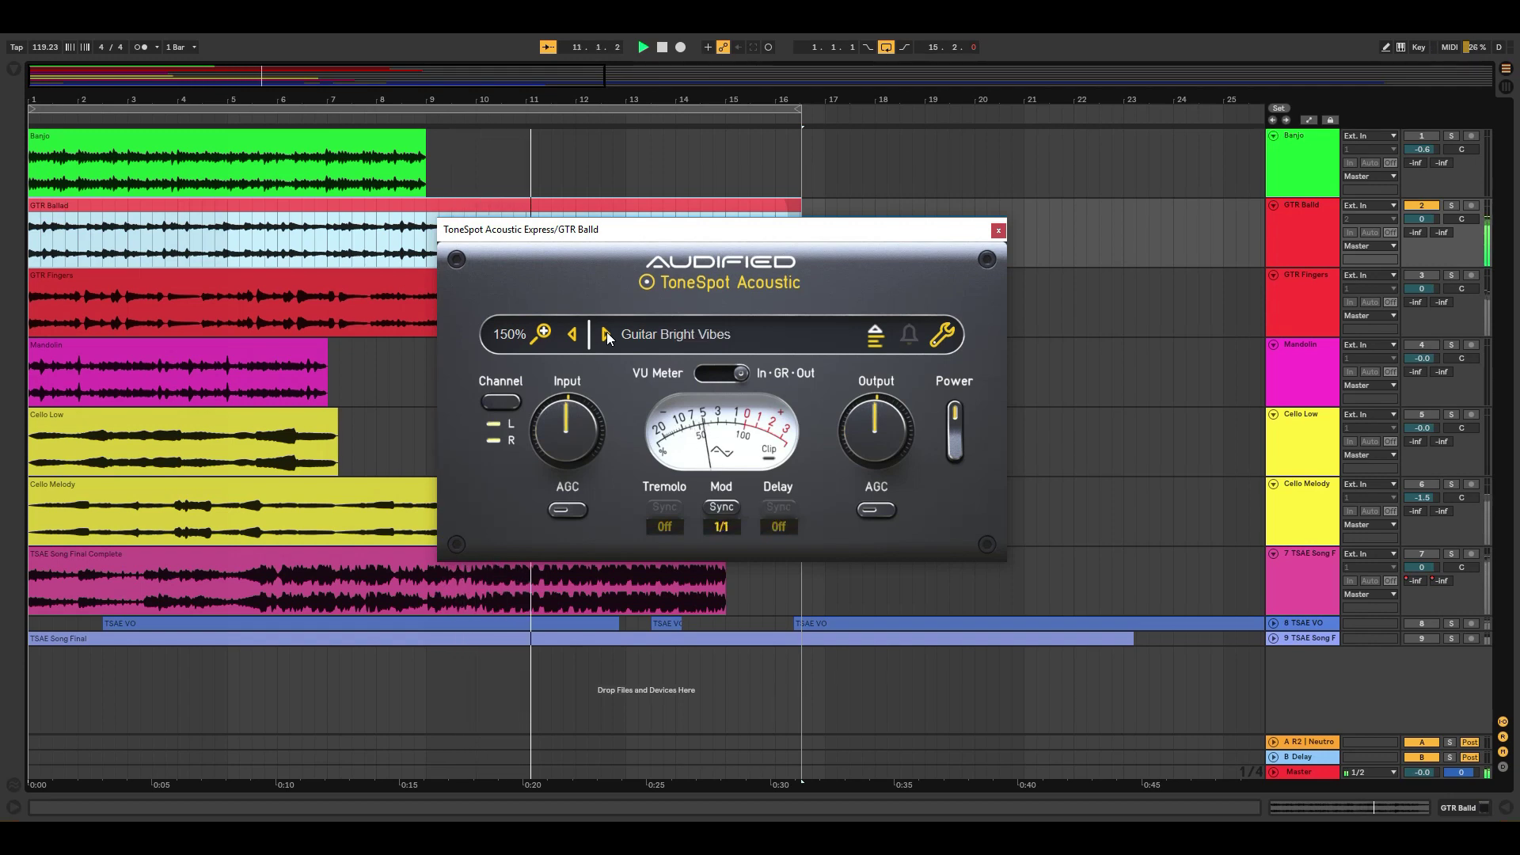
Step: Load the Guitar Arp Rotophase preset from the Extreme category on the guitar ballad track
{"action": "left_click", "coordinate": [631, 335]}
{"action": "mouse_move", "coordinate": [777, 431]}
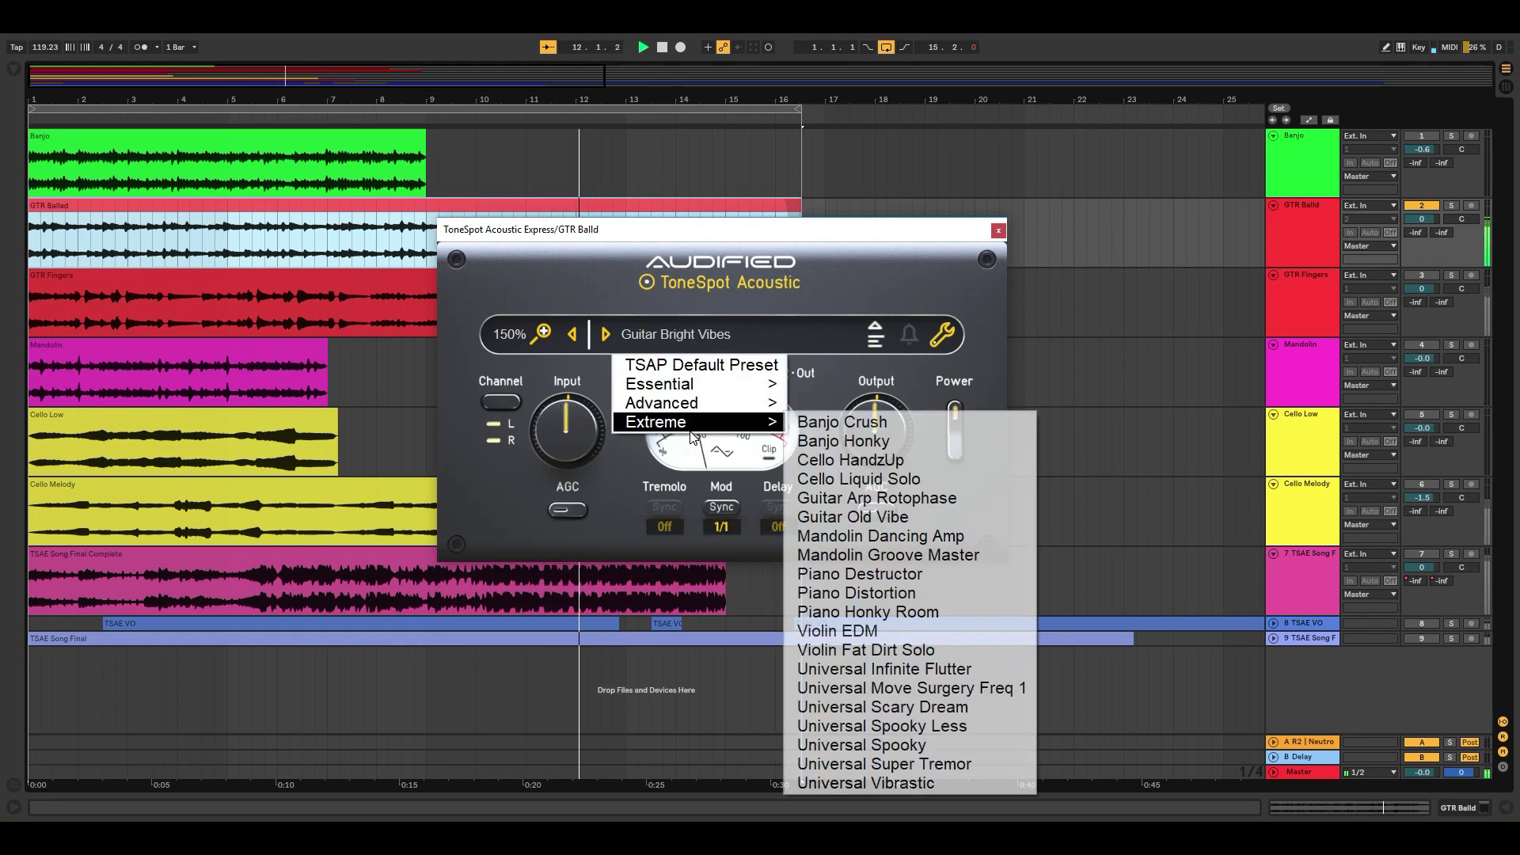
{"action": "left_click", "coordinate": [914, 499]}
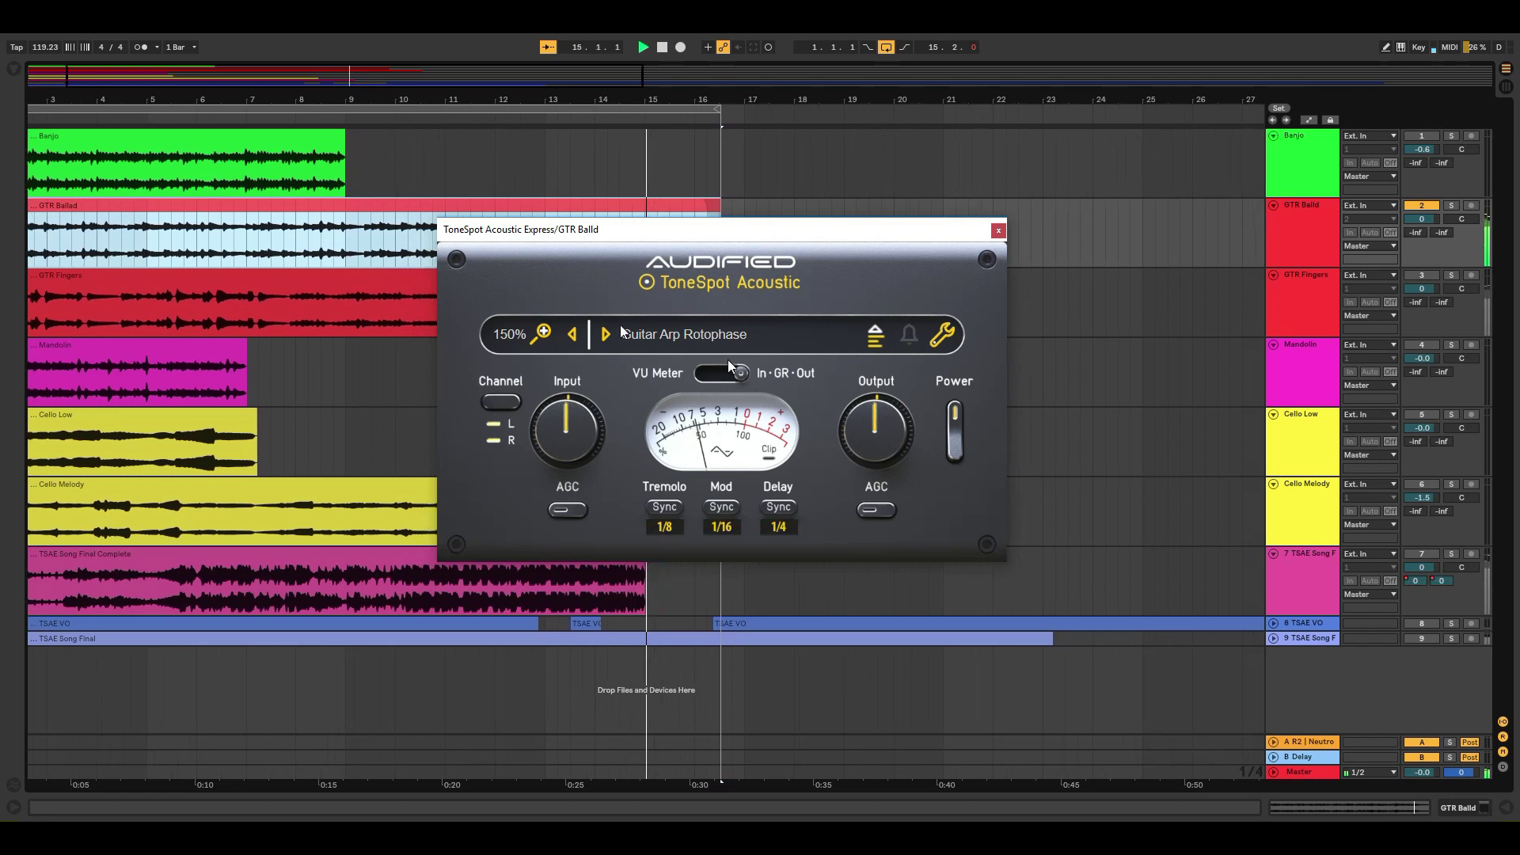
Step: Play the GTR Fingers clip and load the Advanced preset Guitar Arp Atmo on its track
{"action": "left_click", "coordinate": [287, 297]}
{"action": "key", "text": "space"}
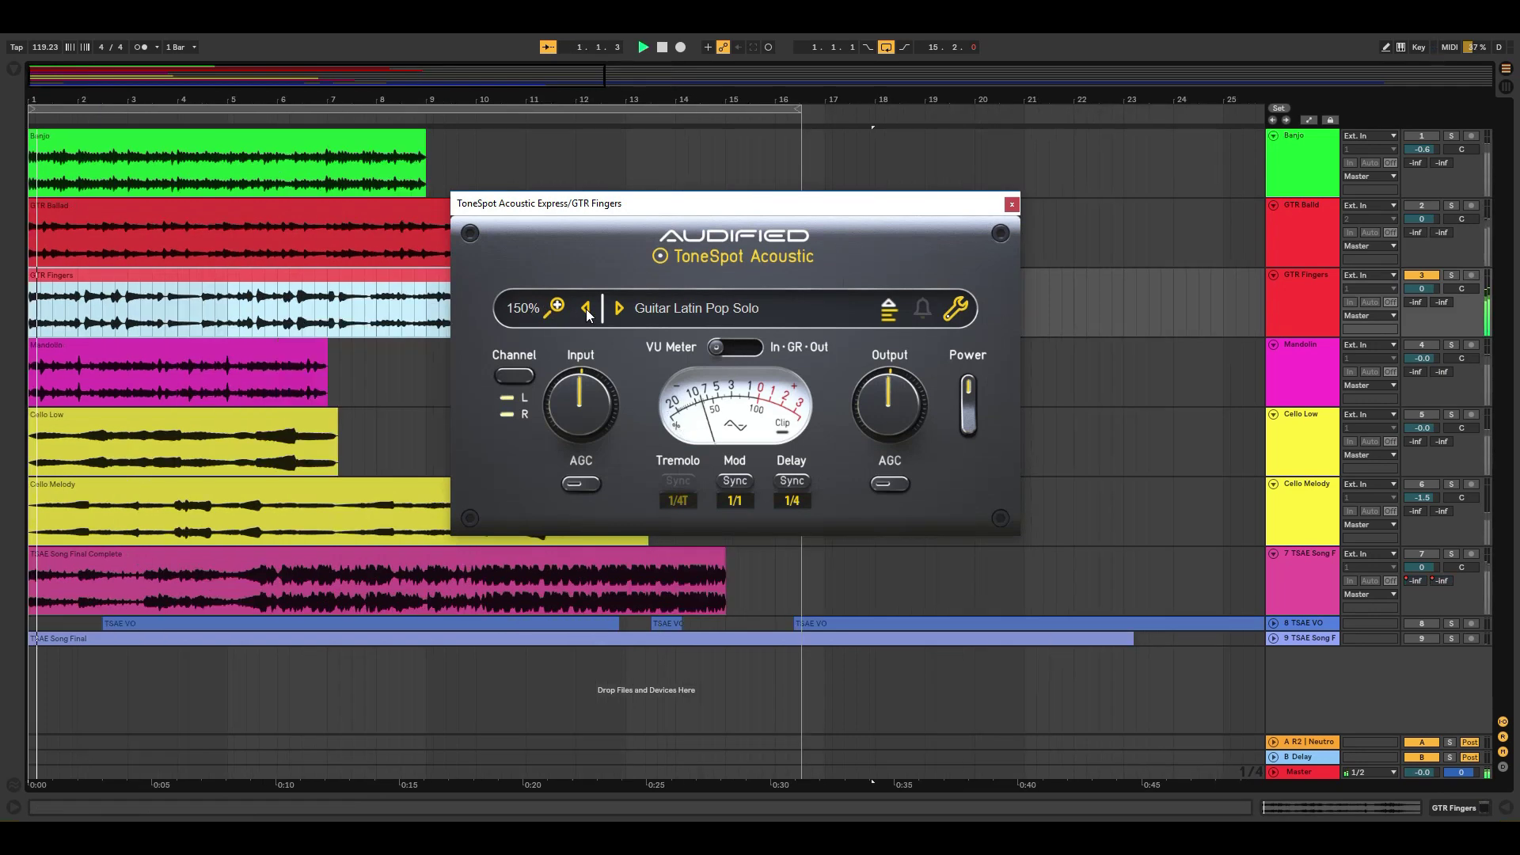
{"action": "left_click", "coordinate": [711, 310]}
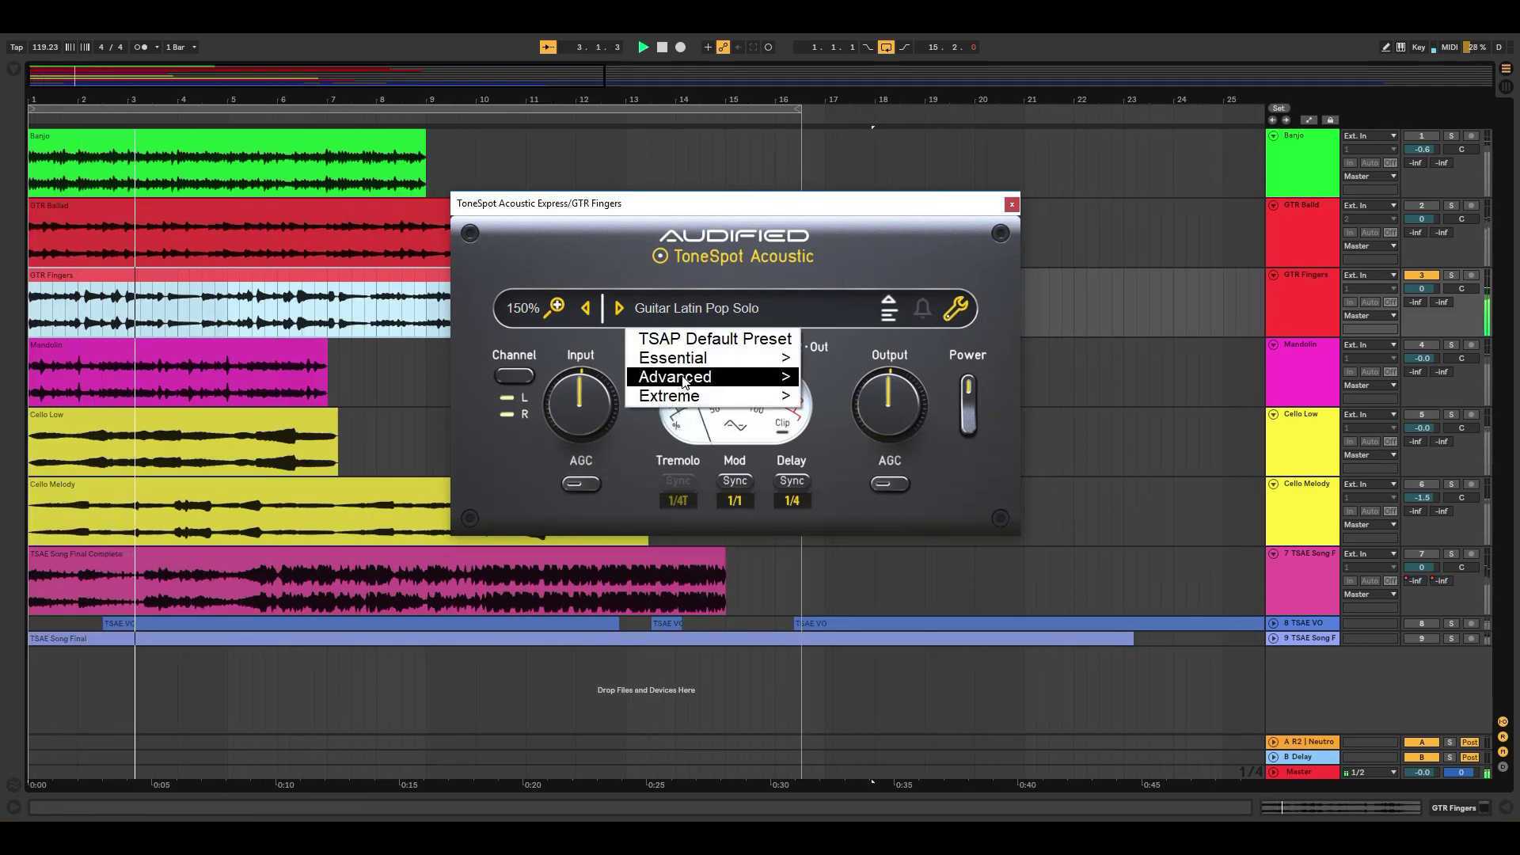
{"action": "mouse_move", "coordinate": [677, 377]}
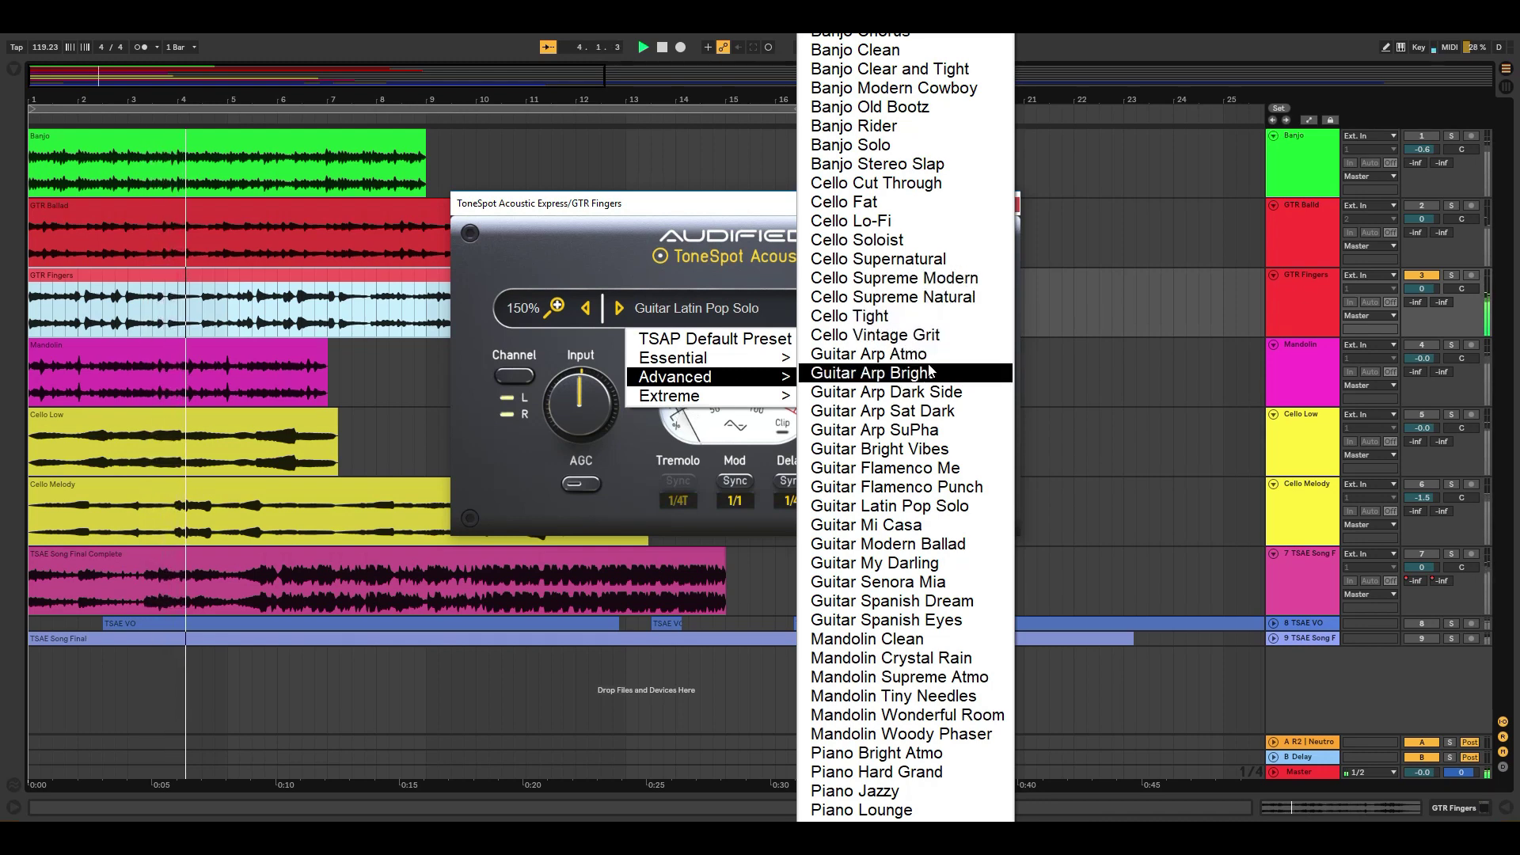
{"action": "left_click", "coordinate": [887, 354]}
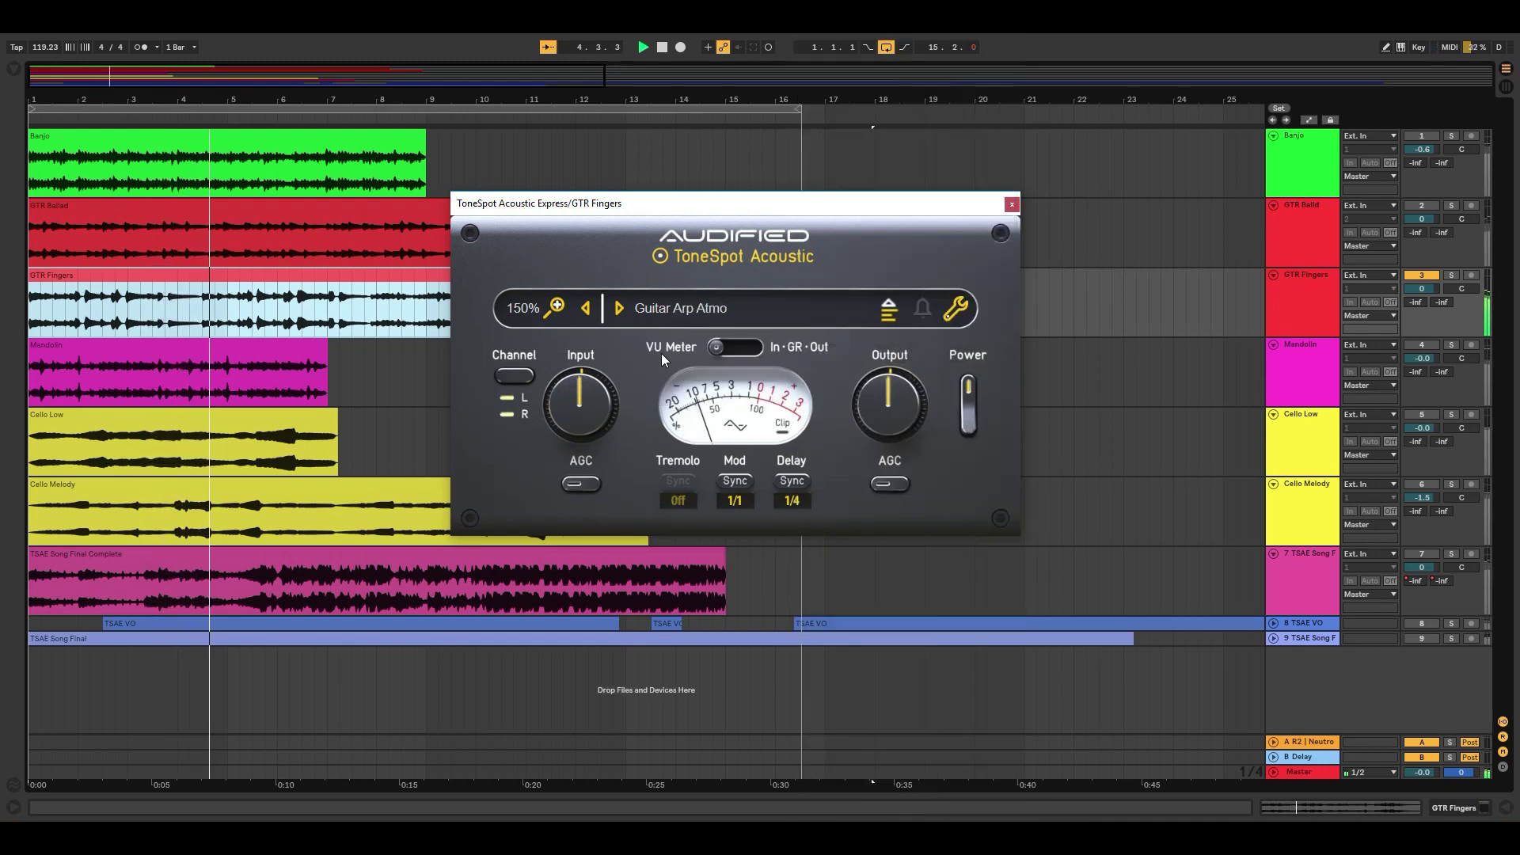
Step: Audition the presets from Guitar Arp Bright through Guitar Arp SuPha on GTR Fingers, looping the selected time range
{"action": "left_click", "coordinate": [619, 308]}
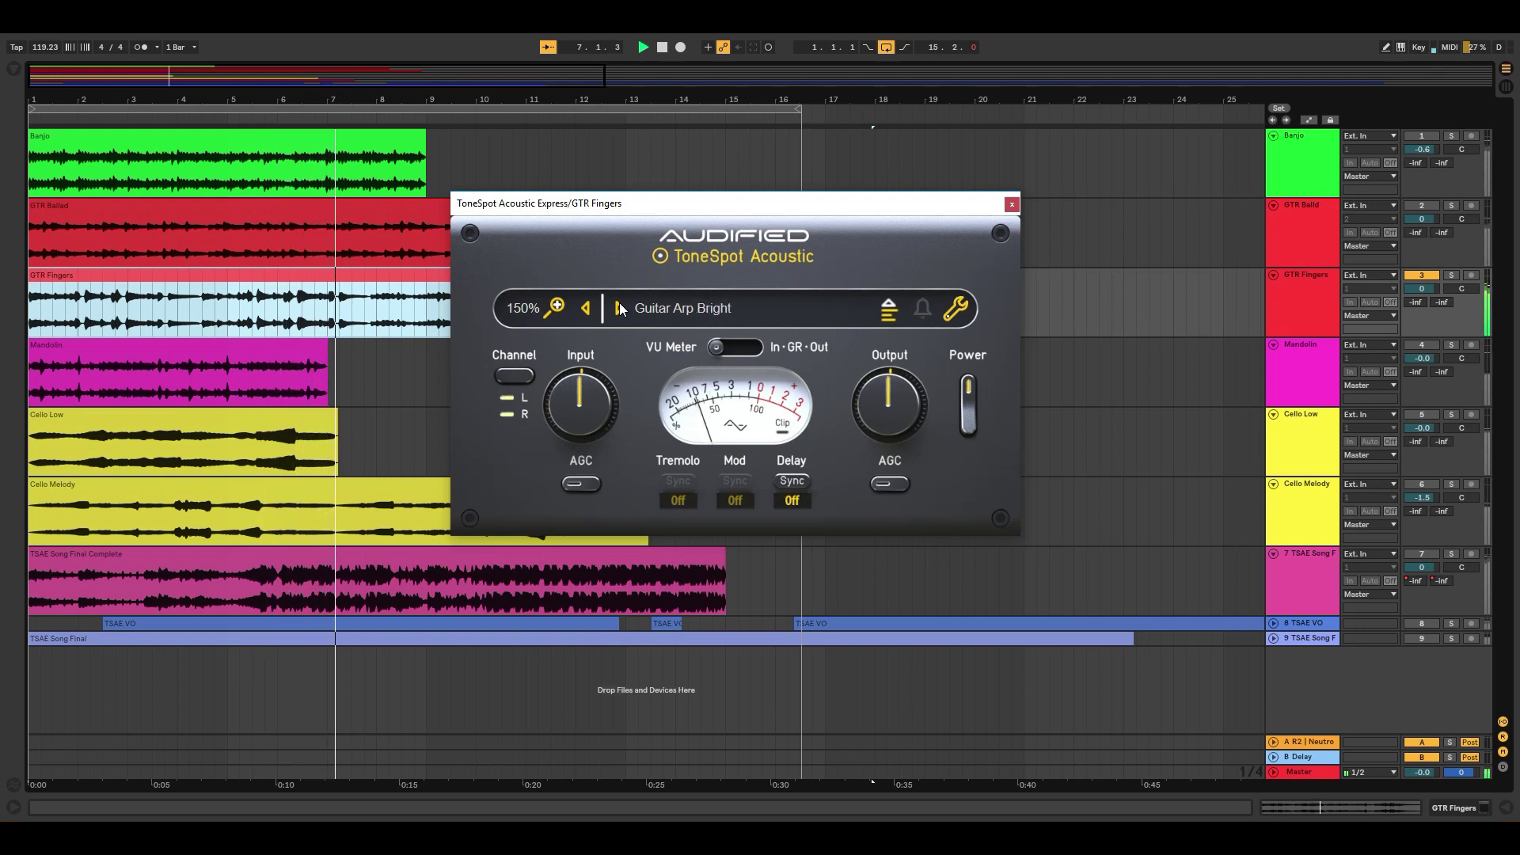
{"action": "left_click", "coordinate": [619, 308]}
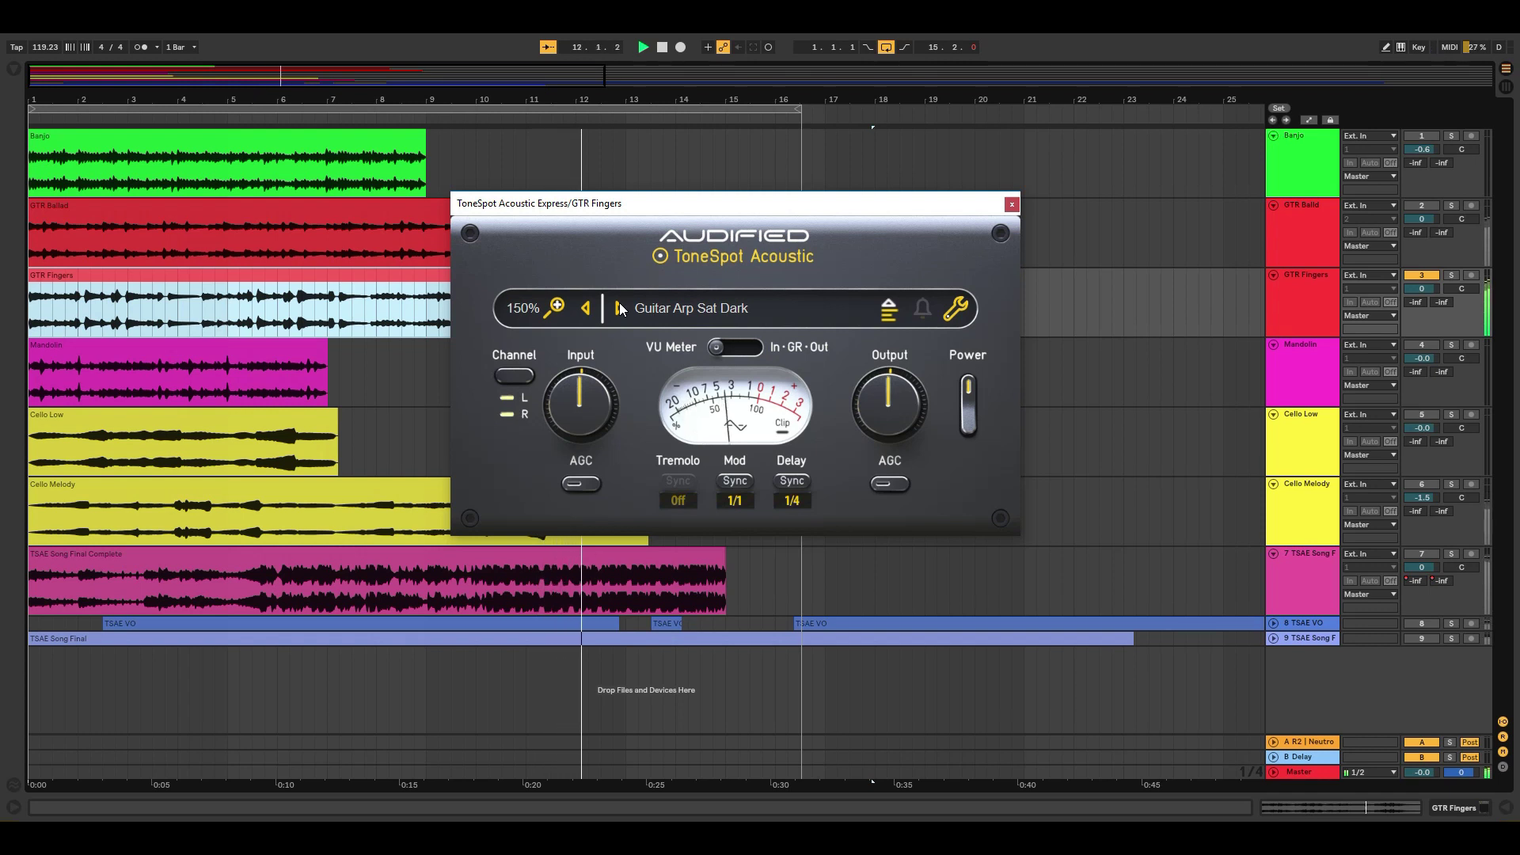
{"action": "key", "text": "ctrl+l"}
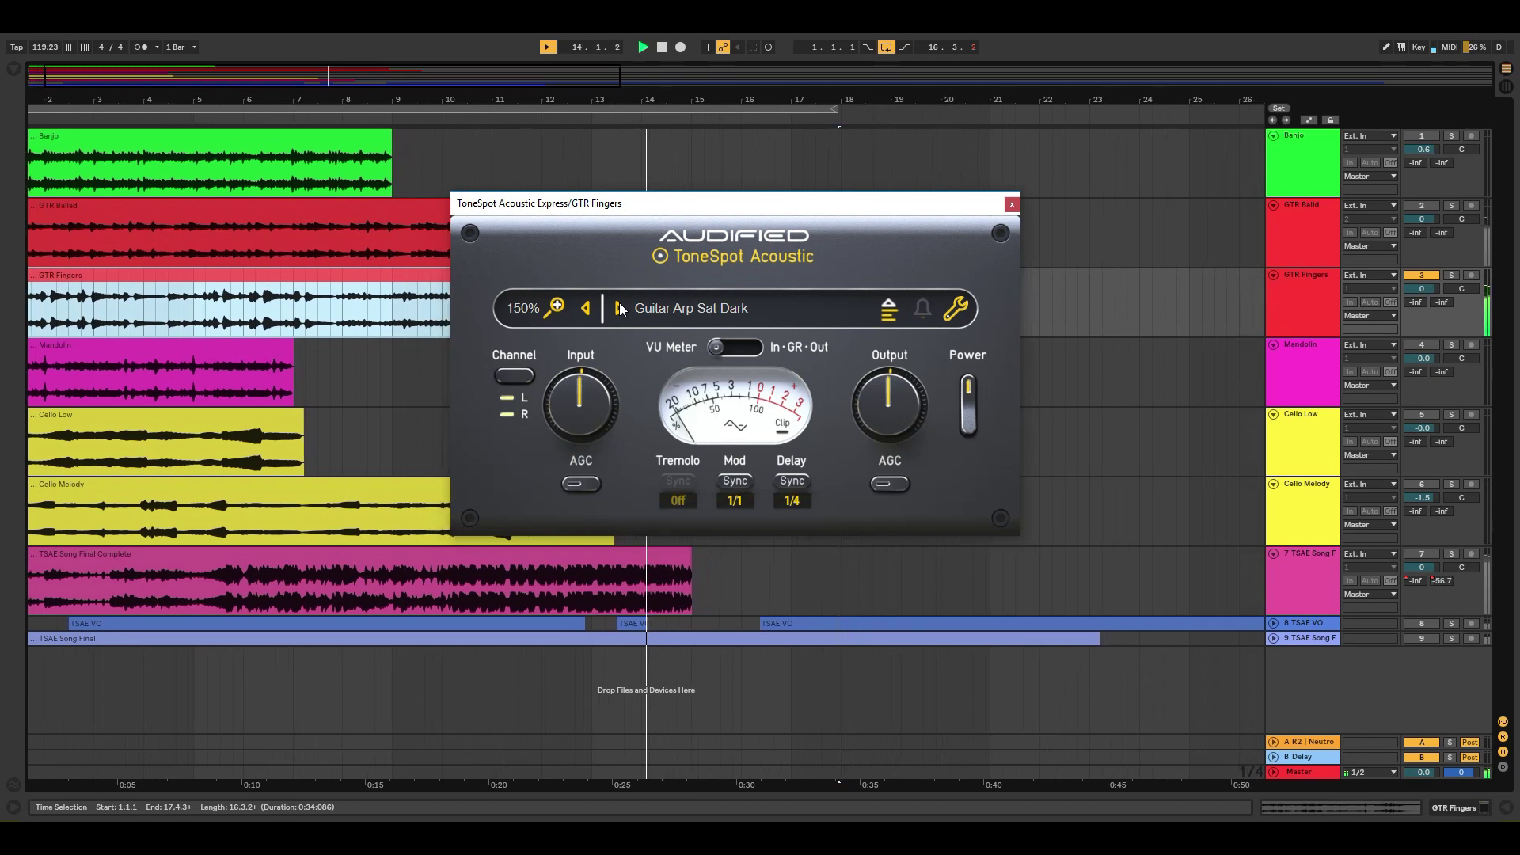
{"action": "left_click", "coordinate": [622, 309]}
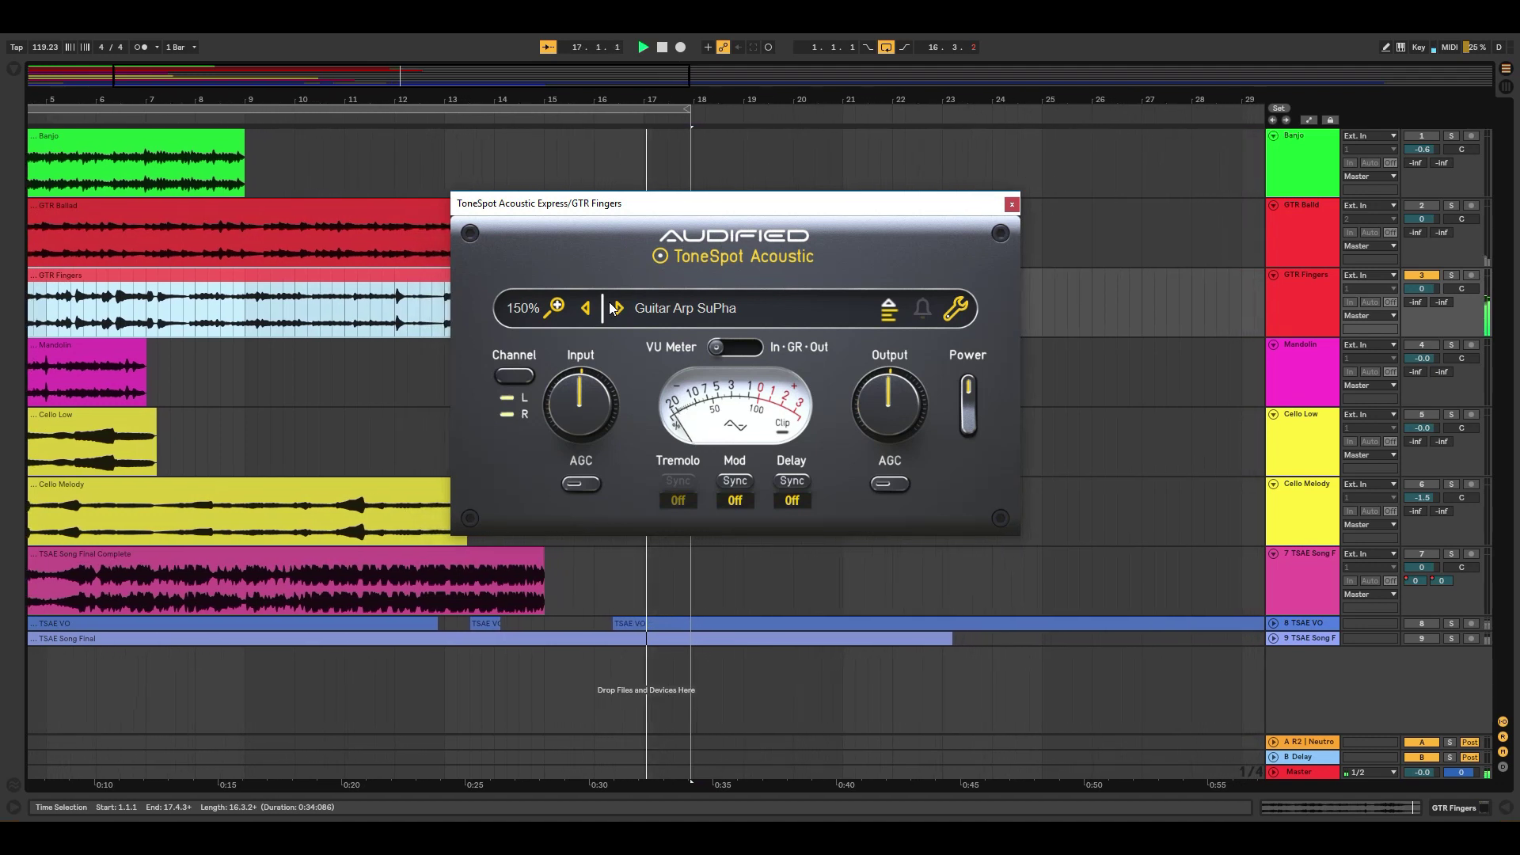
Step: Select the Banjo clip, loop its length, and start playback
{"action": "left_click", "coordinate": [163, 148]}
{"action": "key", "text": "ctrl+l"}
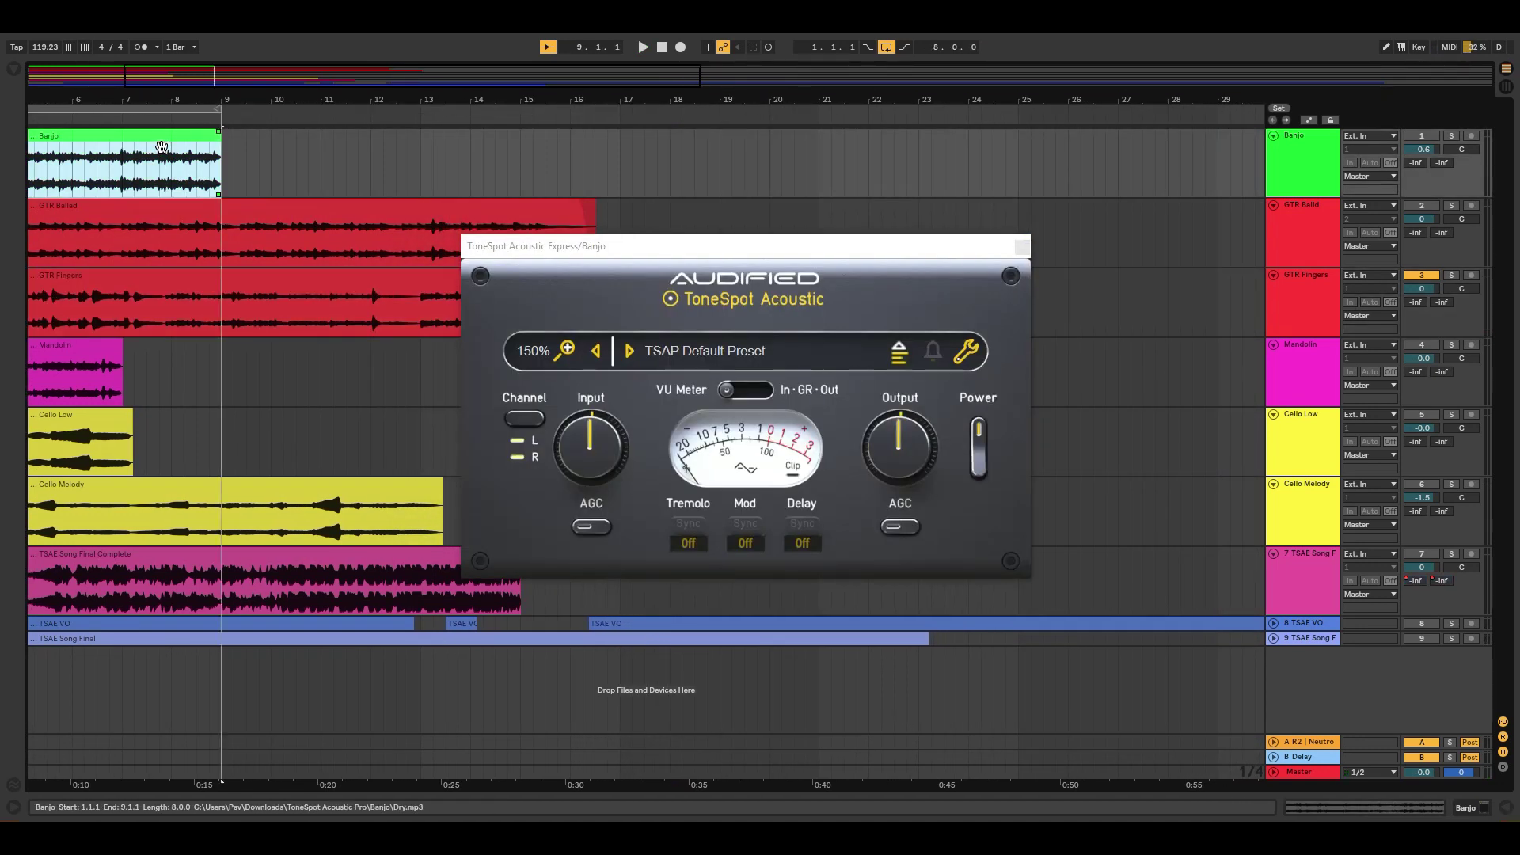
{"action": "key", "text": "space"}
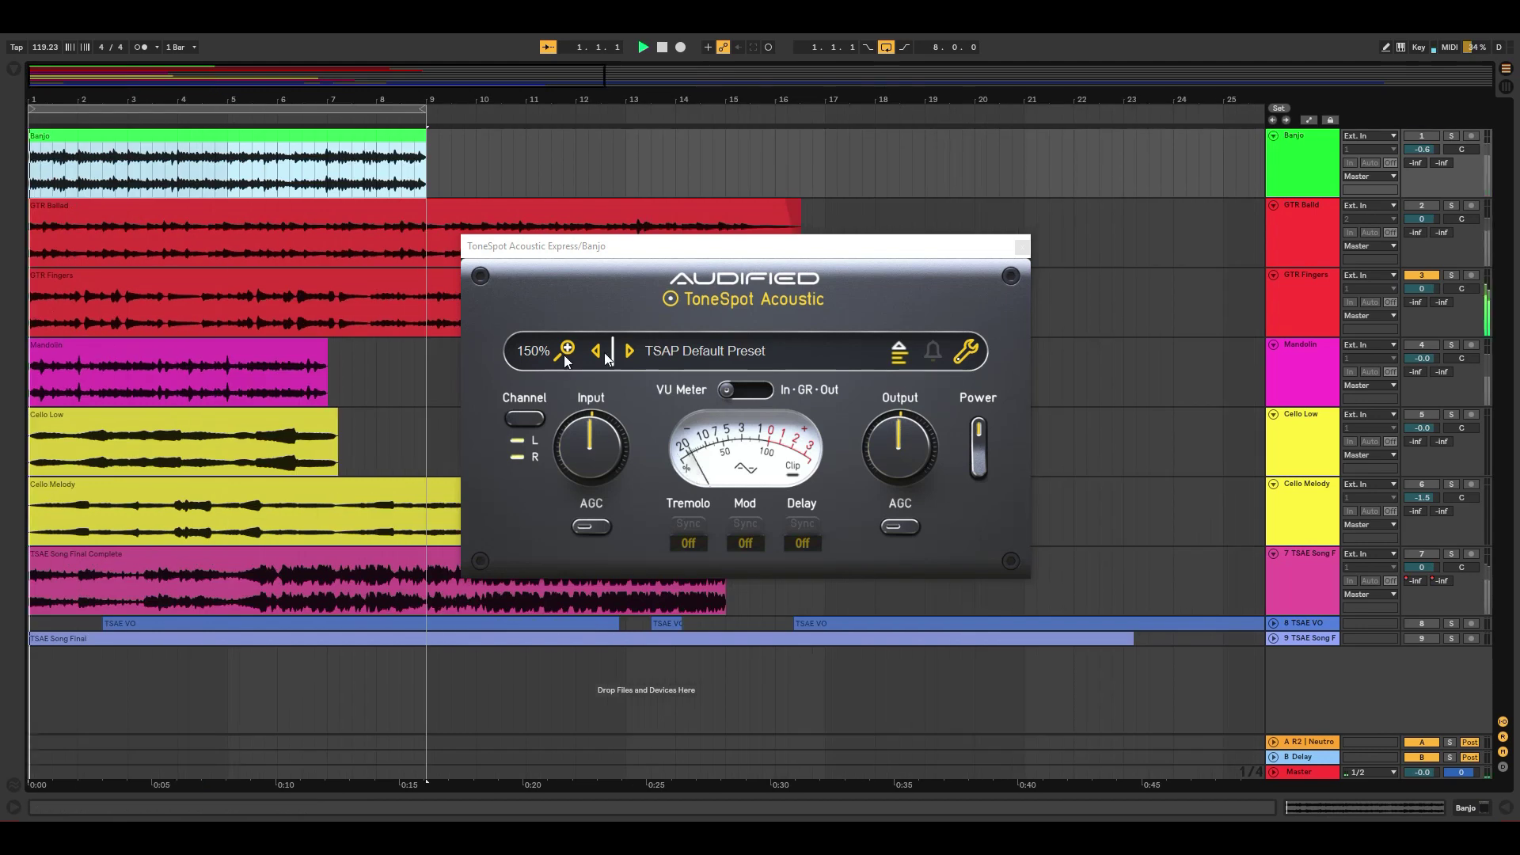
Step: Audition the Essential presets Reverb Hall, Reverb Plate, Reverb Room and Saturation on the looping Banjo track
{"action": "left_click", "coordinate": [680, 356]}
{"action": "mouse_move", "coordinate": [702, 400]}
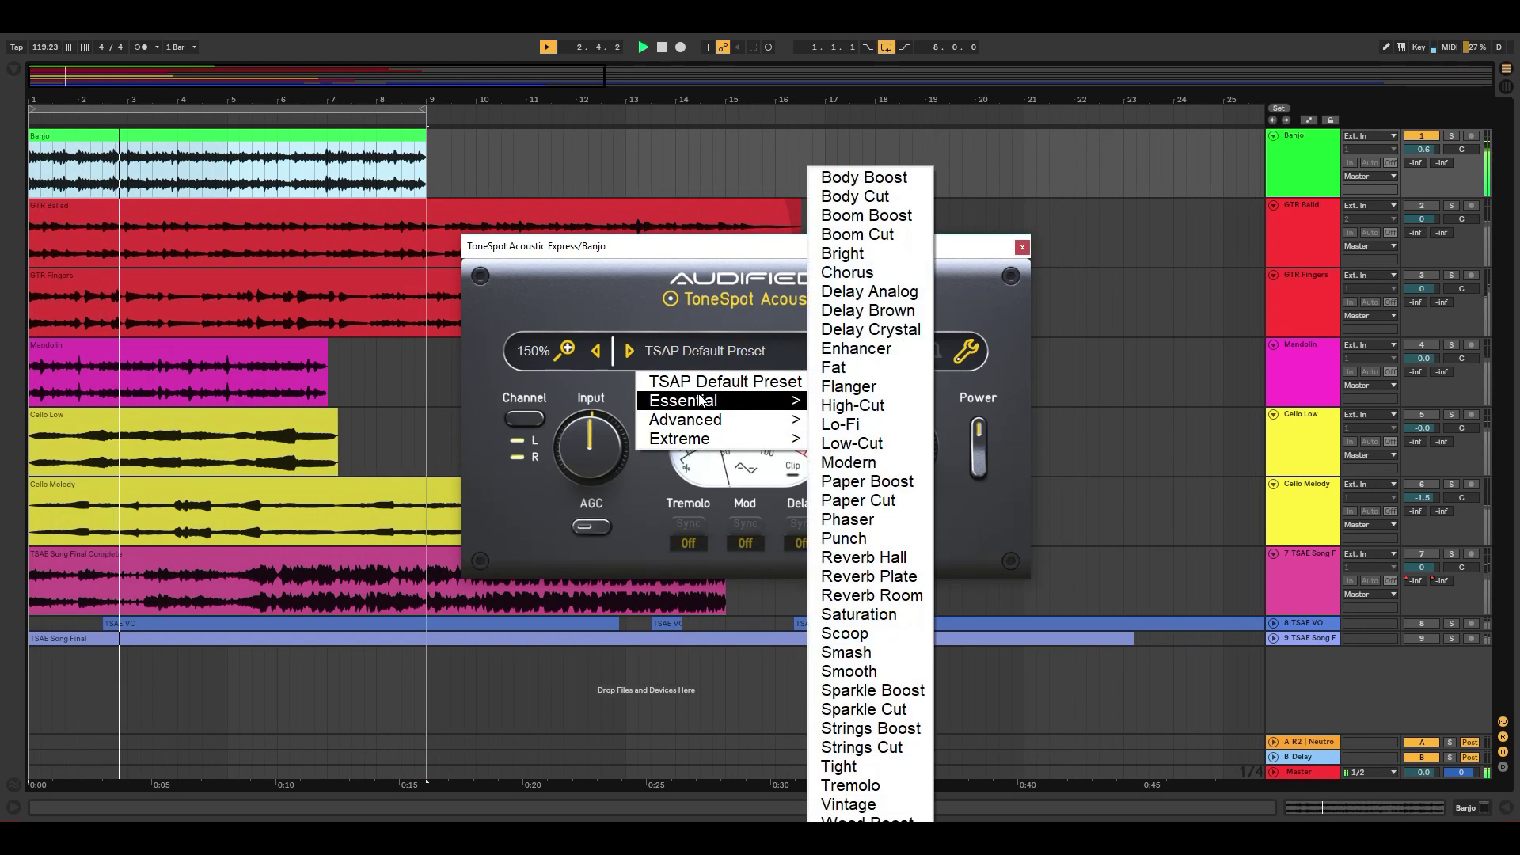
{"action": "left_click", "coordinate": [896, 559]}
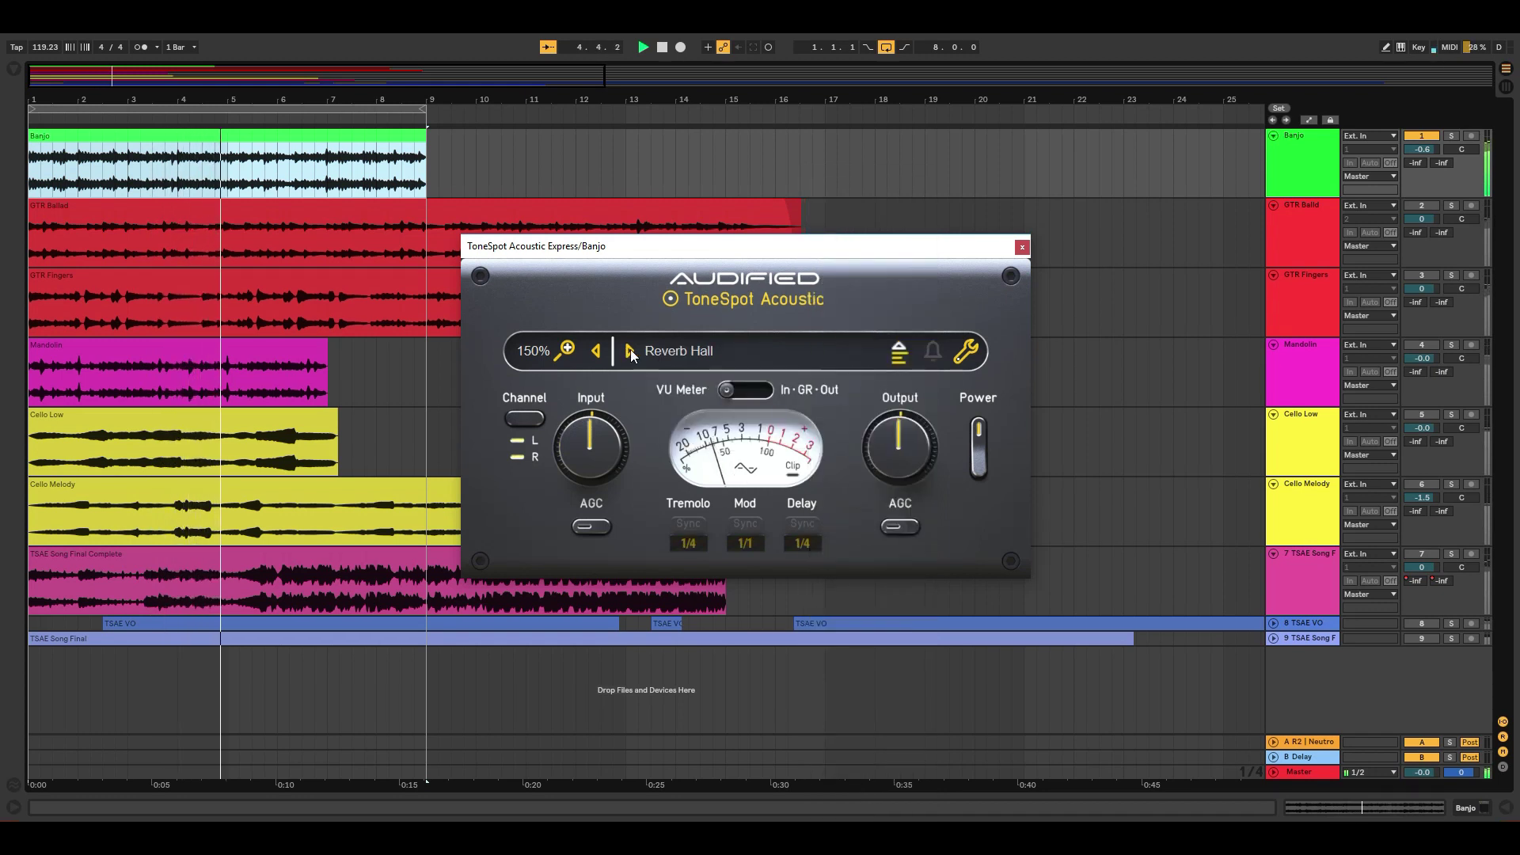
{"action": "left_click", "coordinate": [631, 349]}
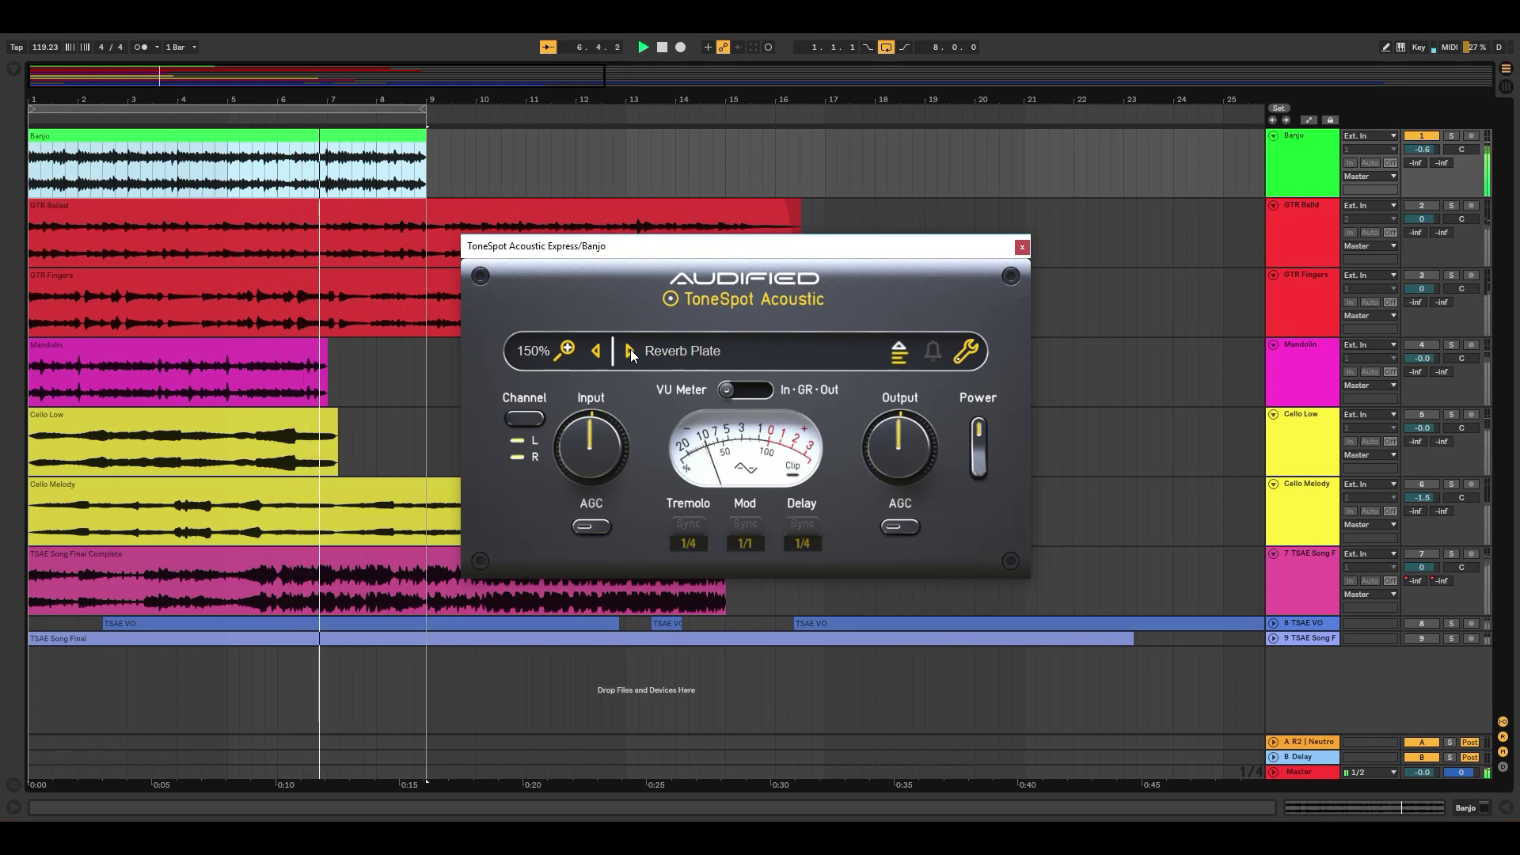
{"action": "left_click", "coordinate": [630, 350]}
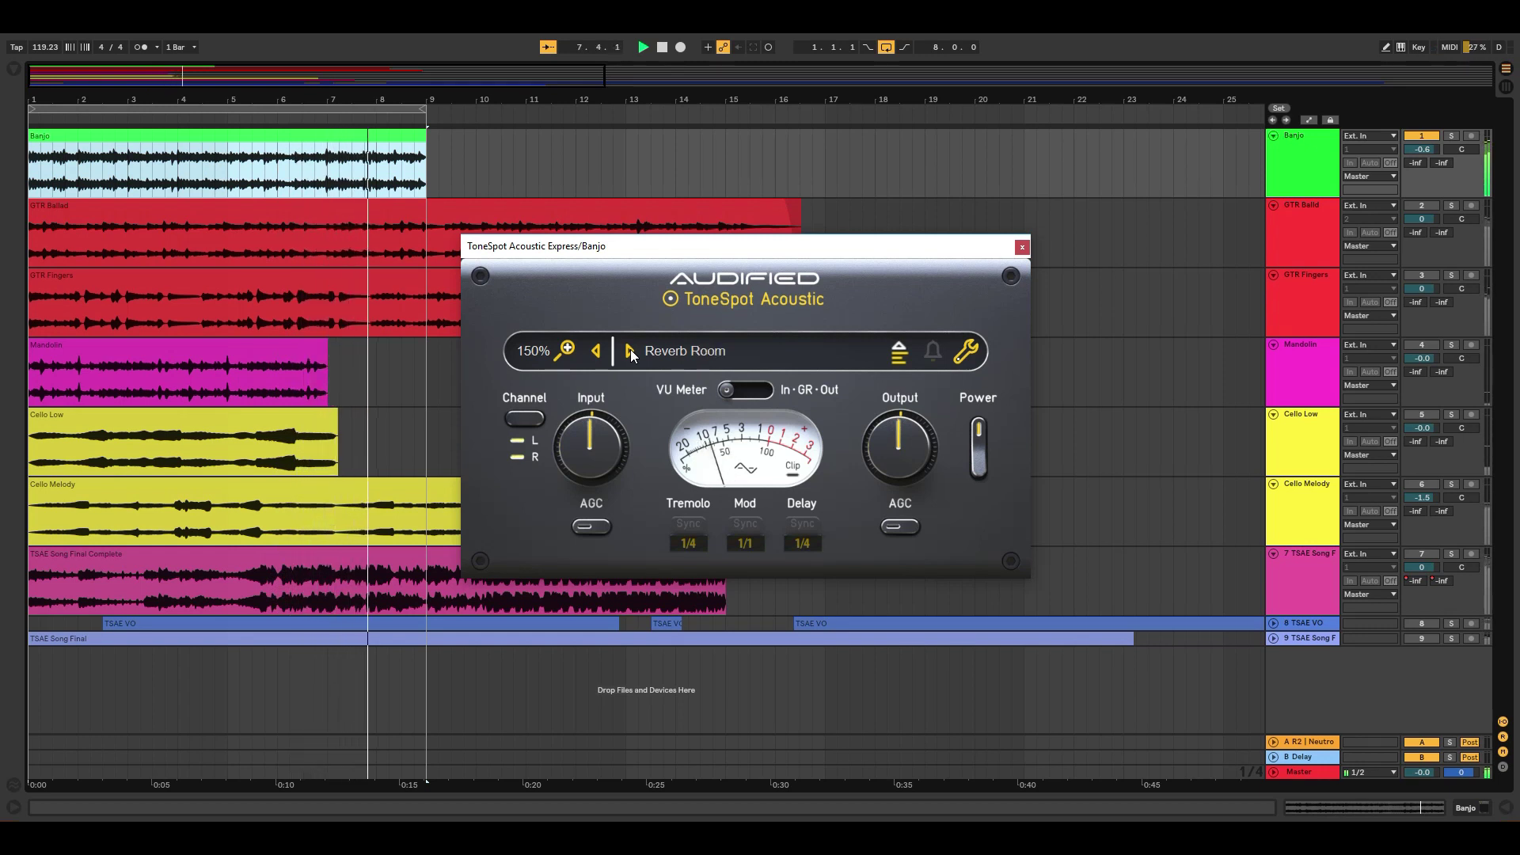
{"action": "left_click", "coordinate": [631, 349]}
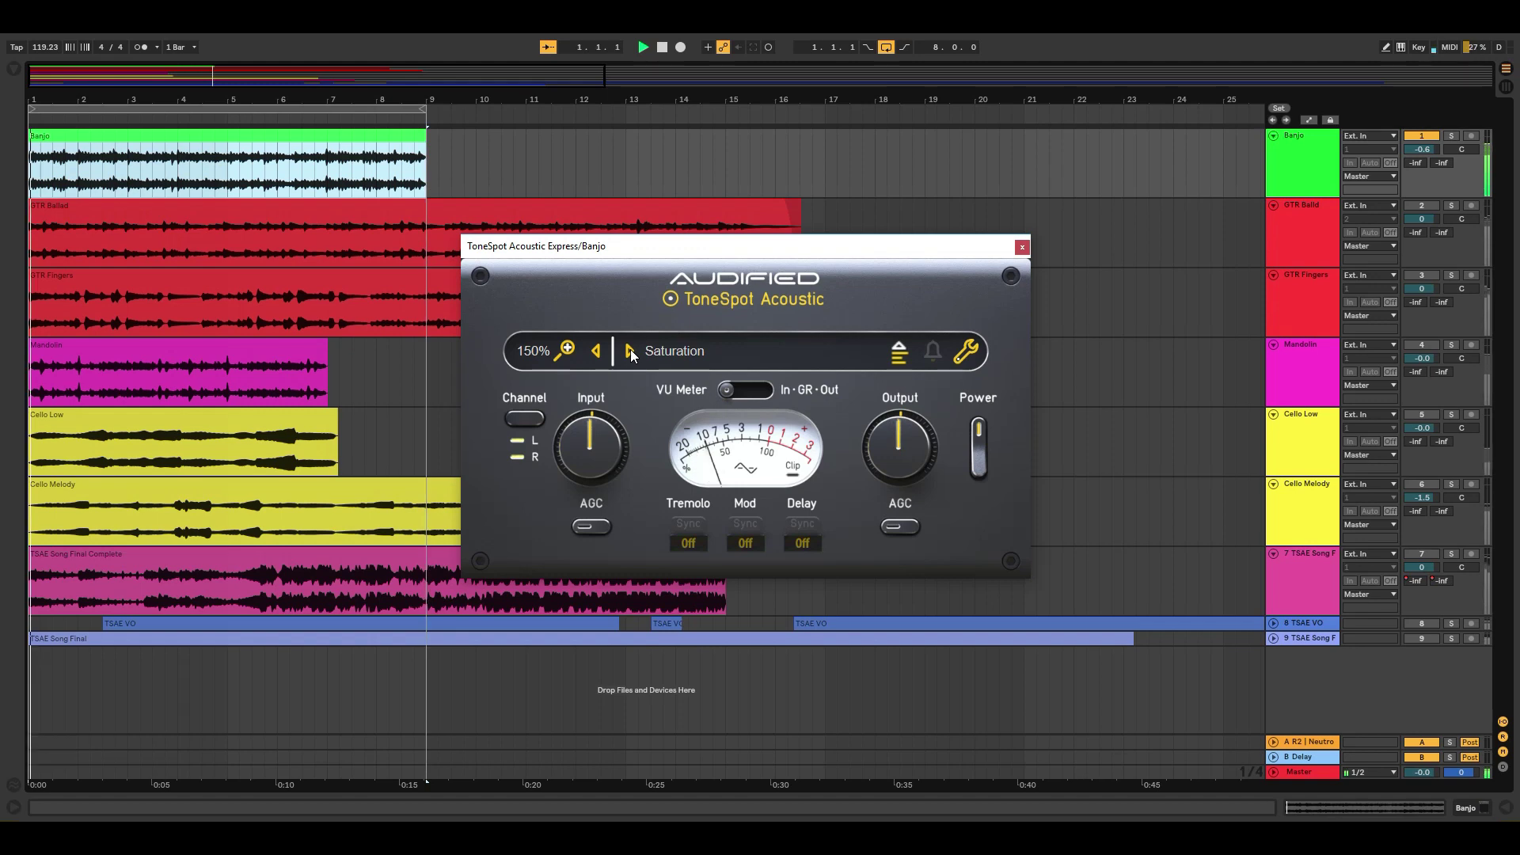
Step: Audition the Advanced banjo presets from Banjo Clean through Banjo Stereo Slap in order on the Banjo track
{"action": "left_click", "coordinate": [673, 351]}
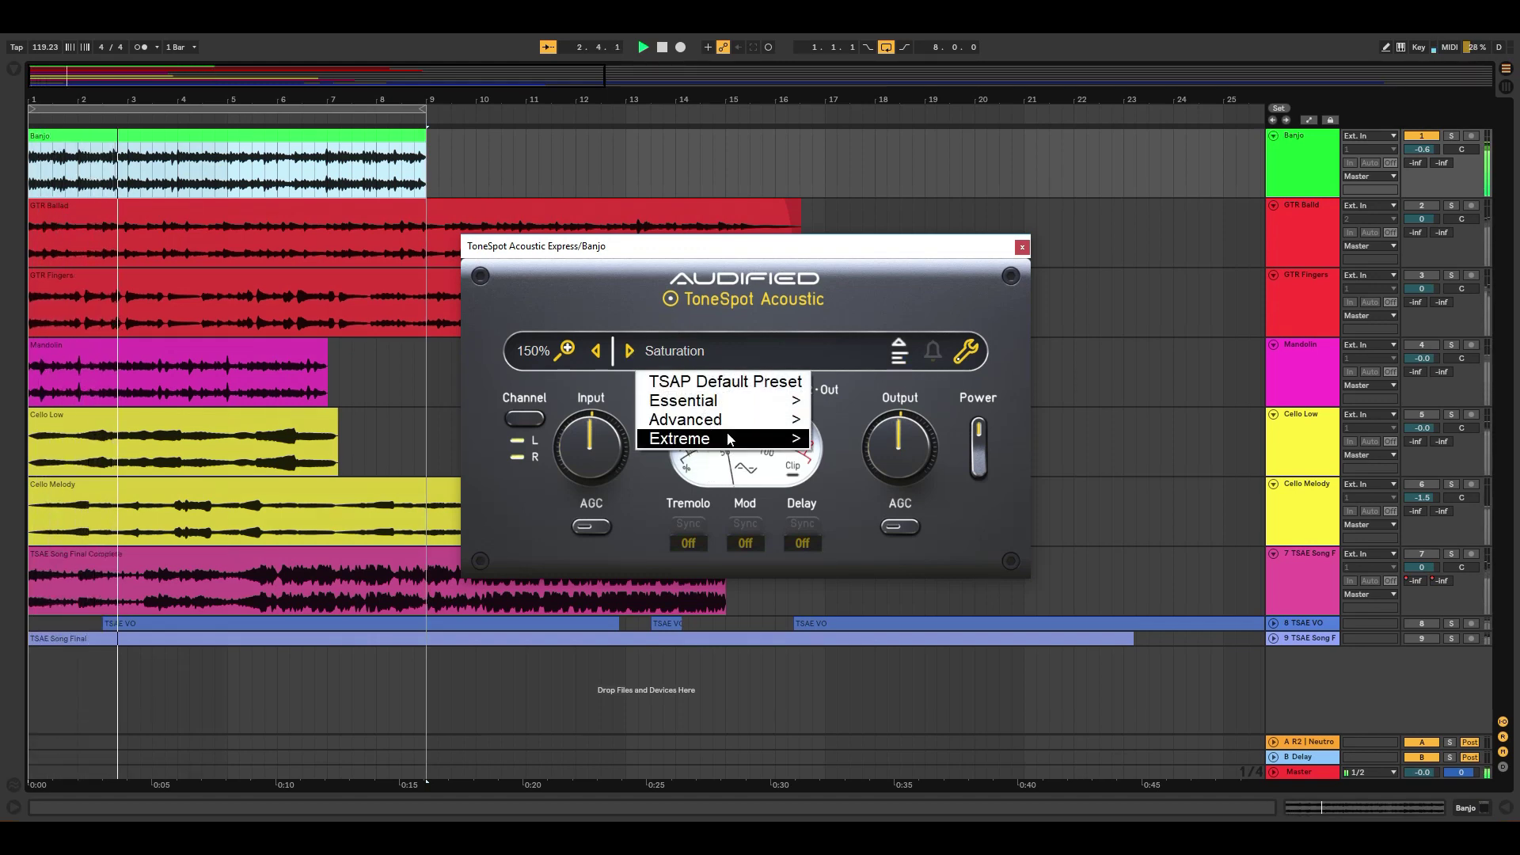
{"action": "mouse_move", "coordinate": [731, 428]}
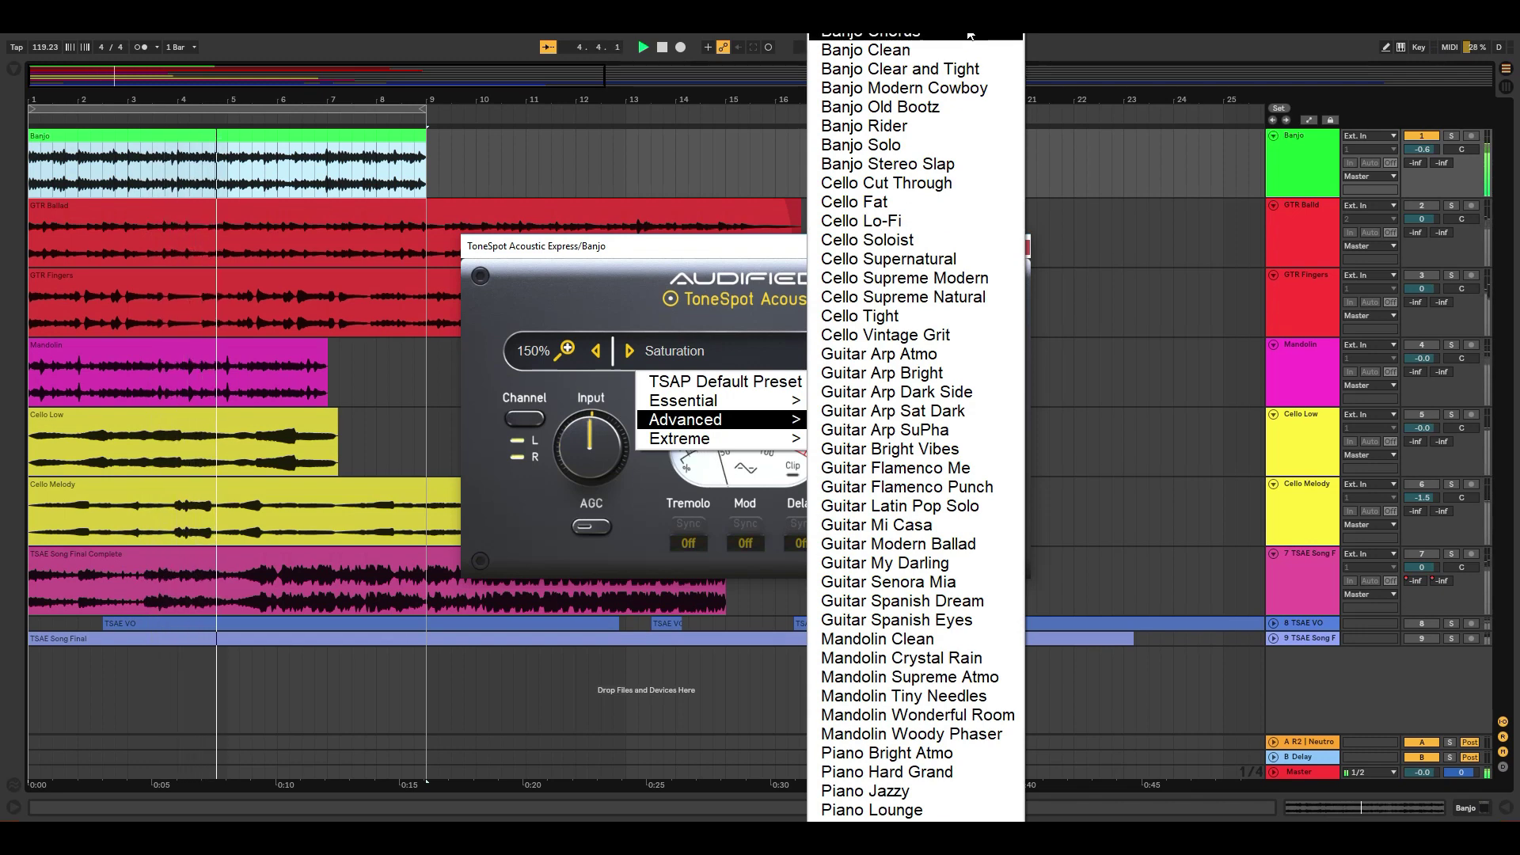
{"action": "left_click", "coordinate": [1002, 38]}
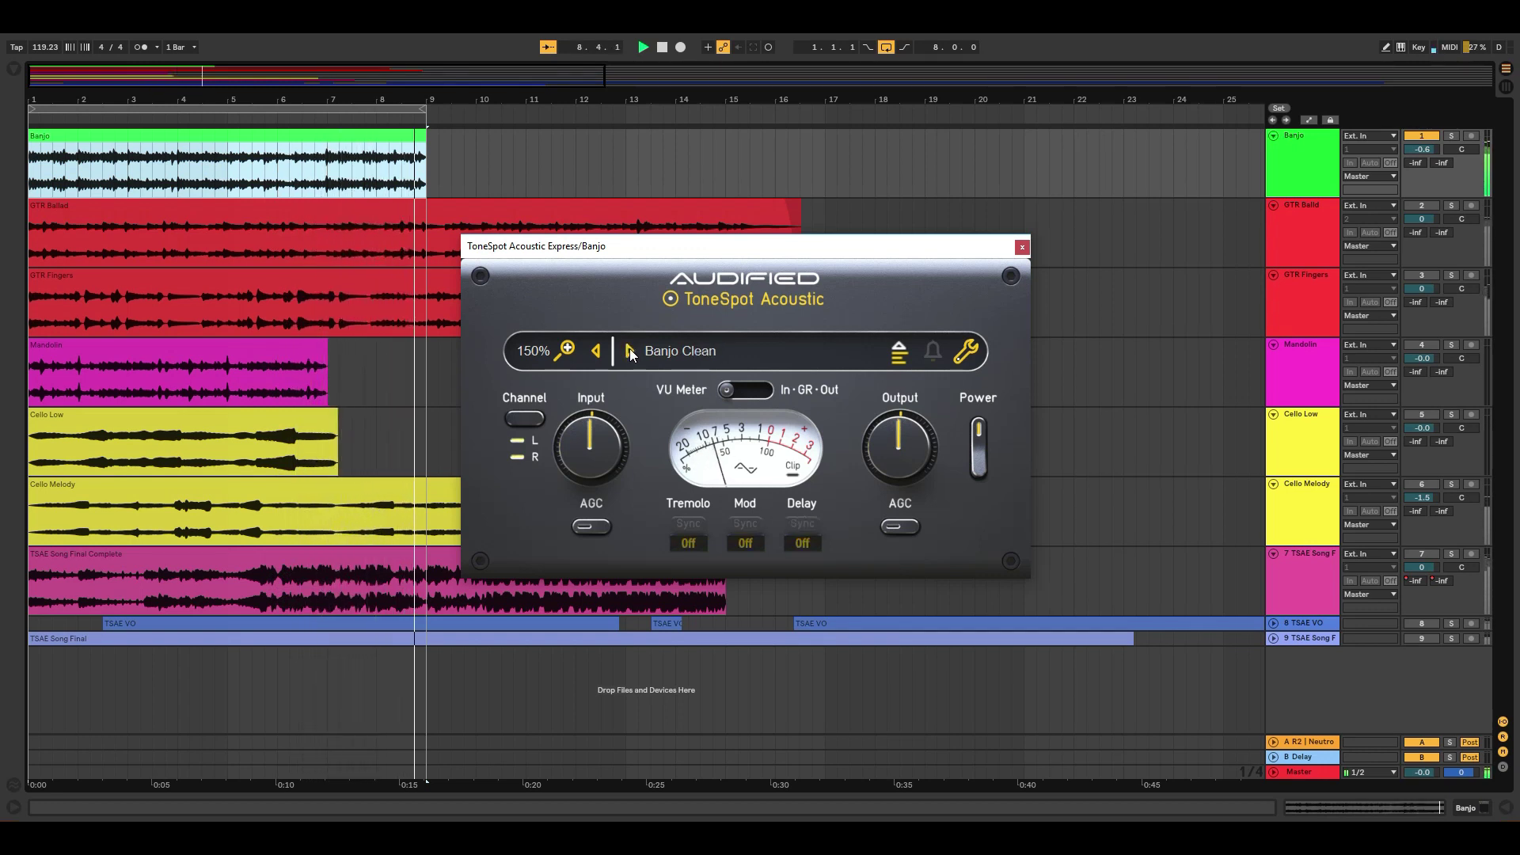
{"action": "left_click", "coordinate": [629, 349]}
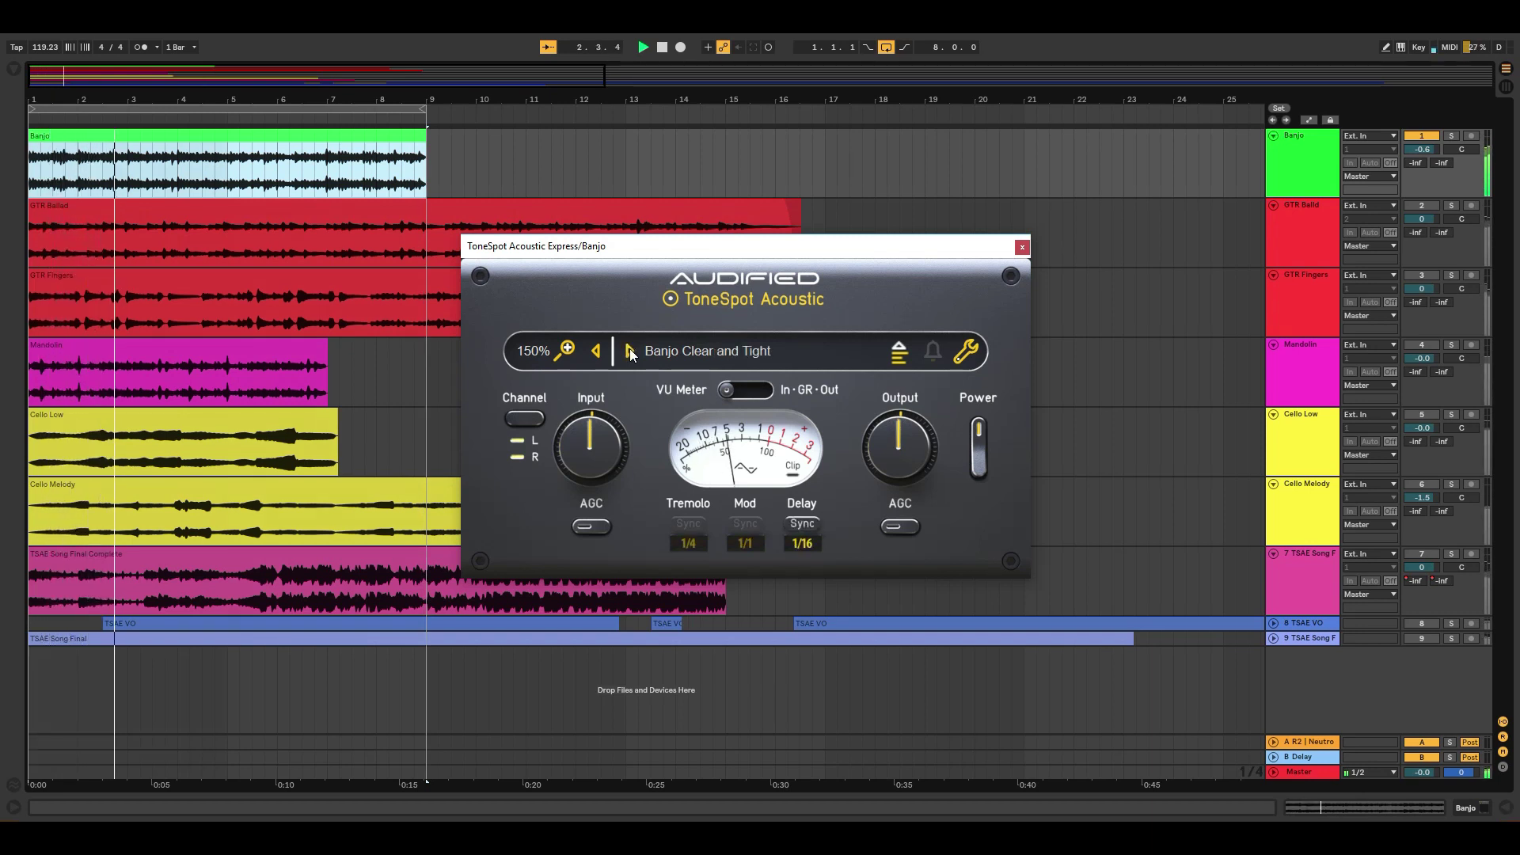
{"action": "left_click", "coordinate": [630, 349]}
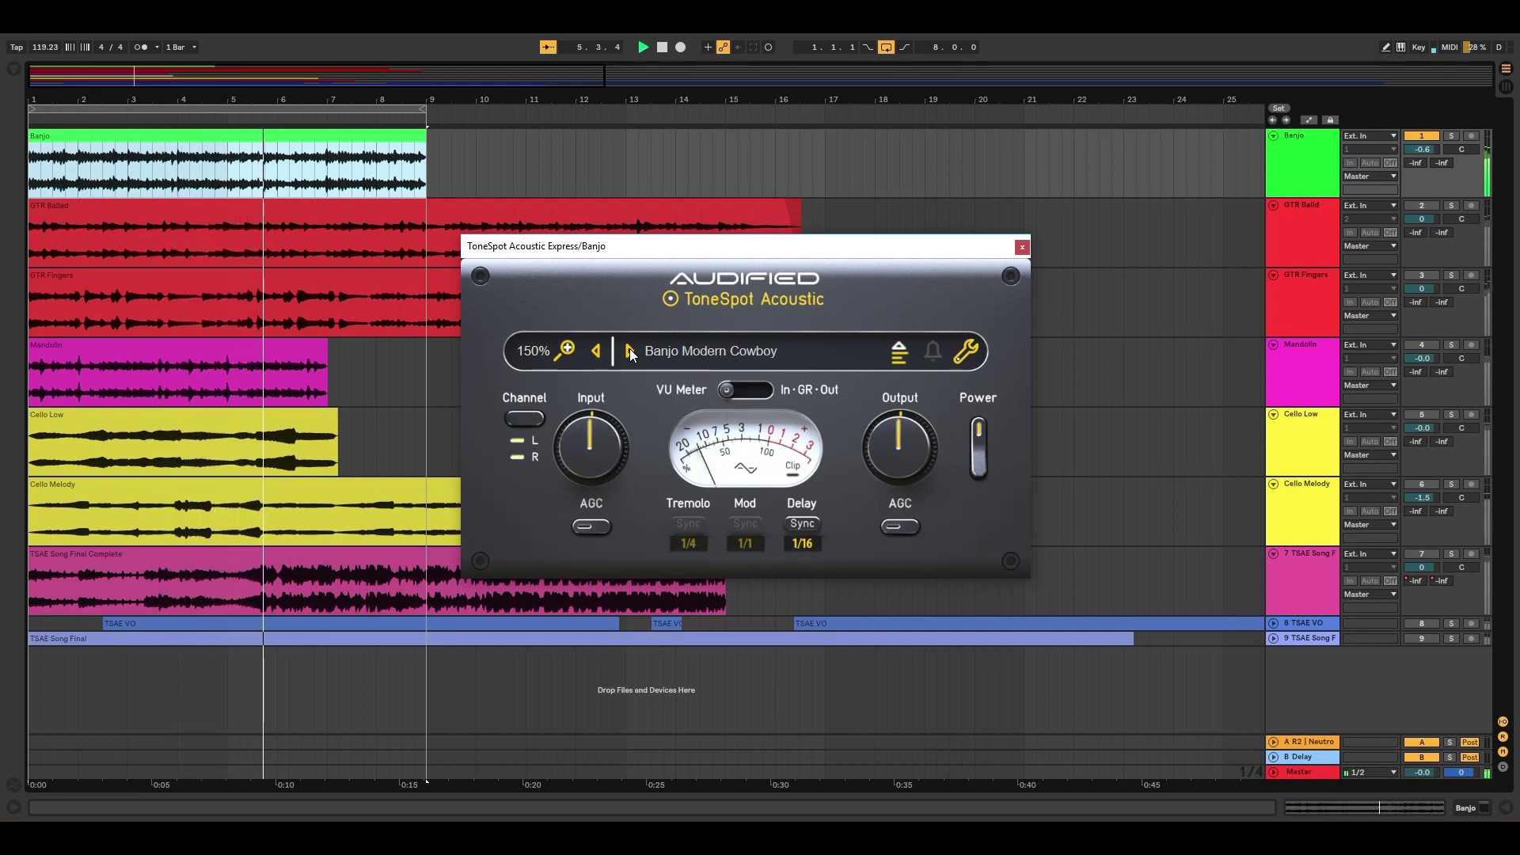
{"action": "left_click", "coordinate": [630, 348]}
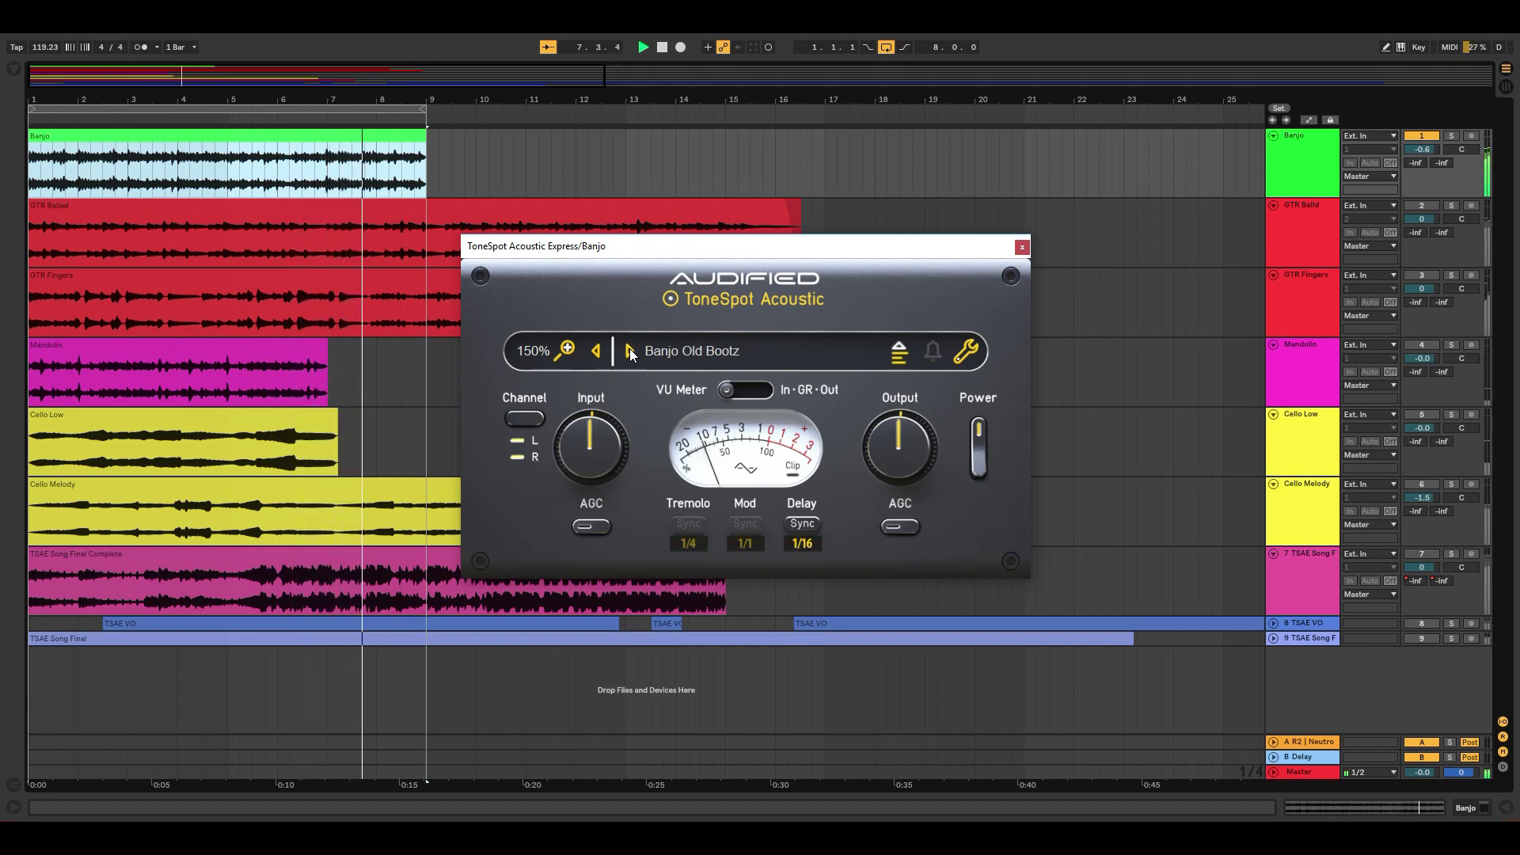
{"action": "left_click", "coordinate": [630, 349]}
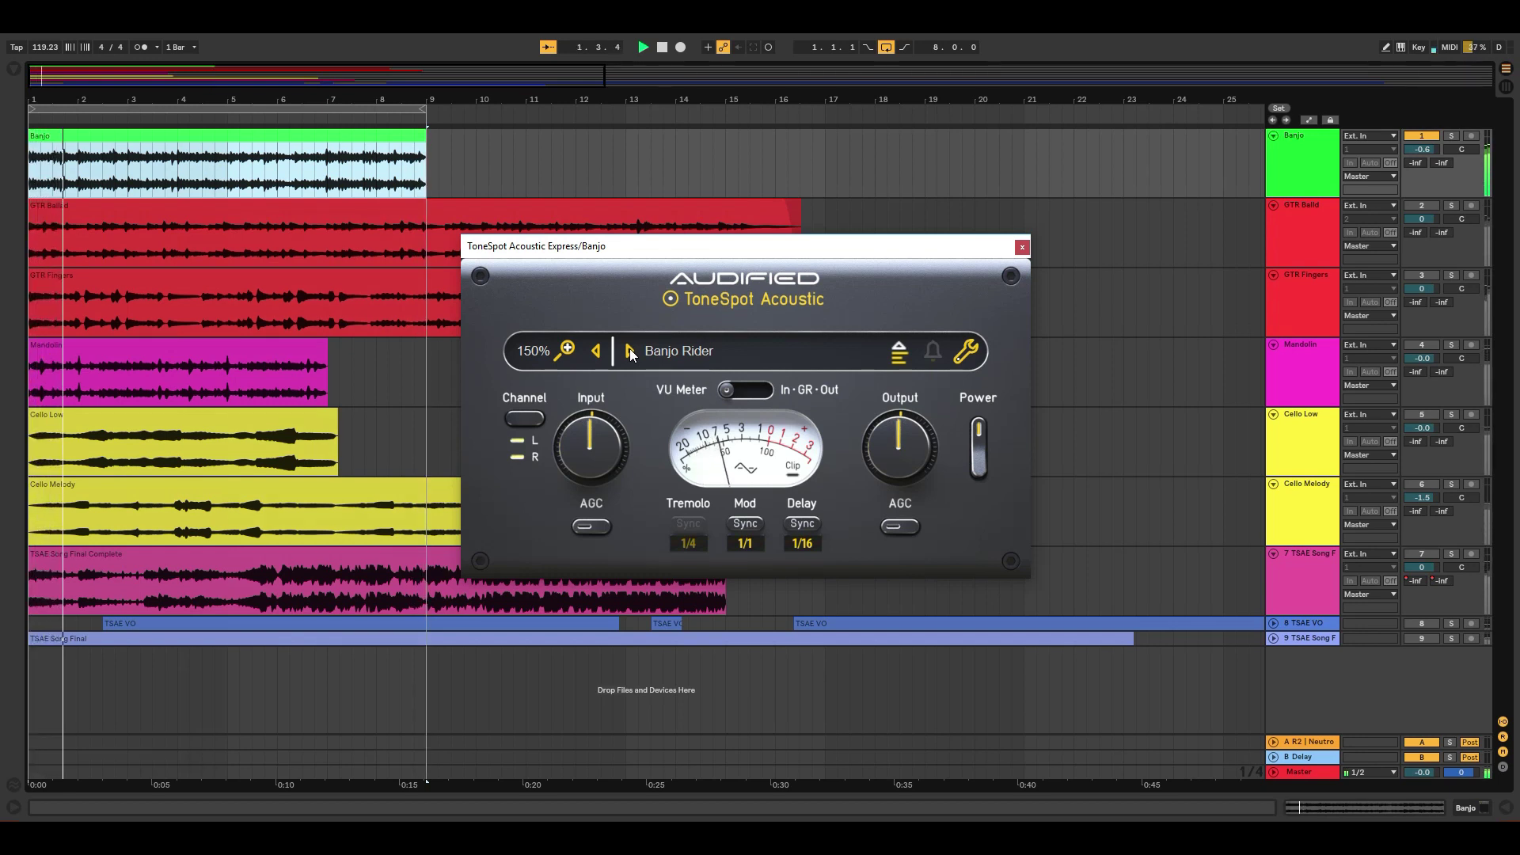
{"action": "left_click", "coordinate": [629, 348]}
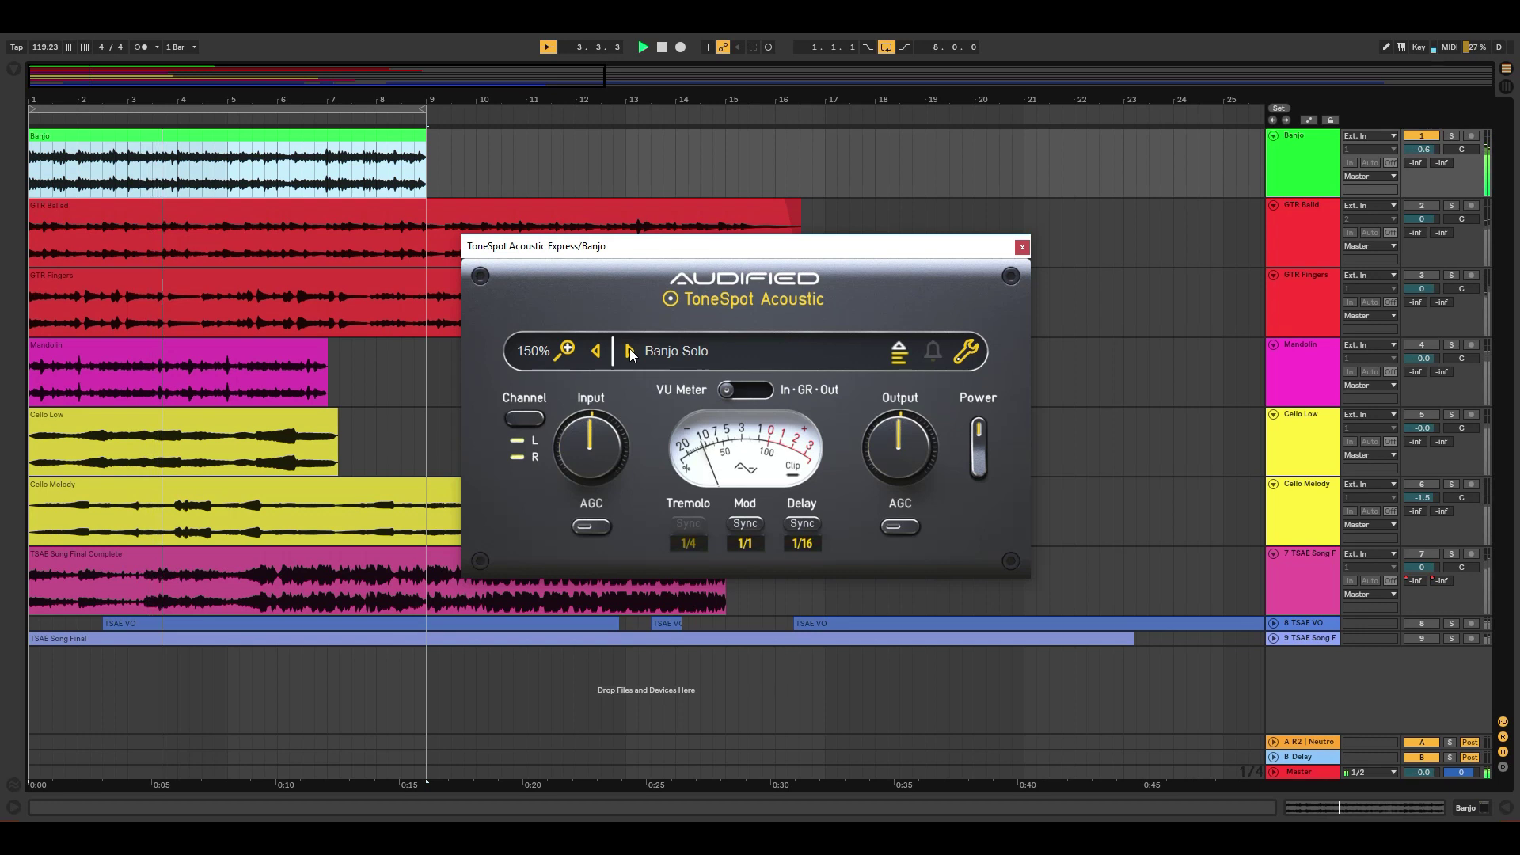
{"action": "left_click", "coordinate": [630, 348]}
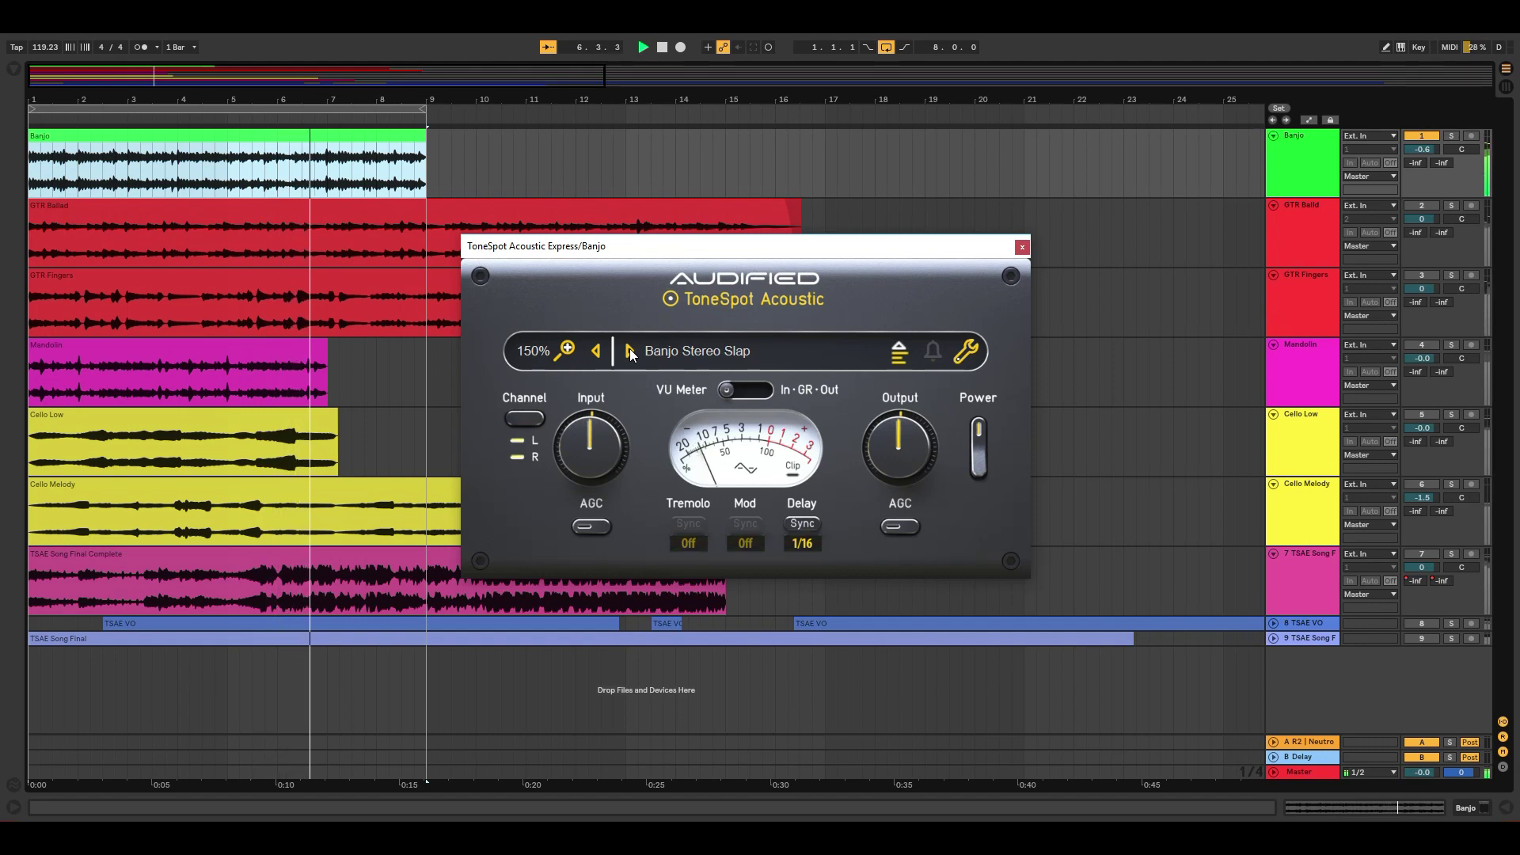
Step: Audition the Extreme presets Banjo Crush and Banjo Honky on the Banjo track
{"action": "left_click", "coordinate": [689, 351]}
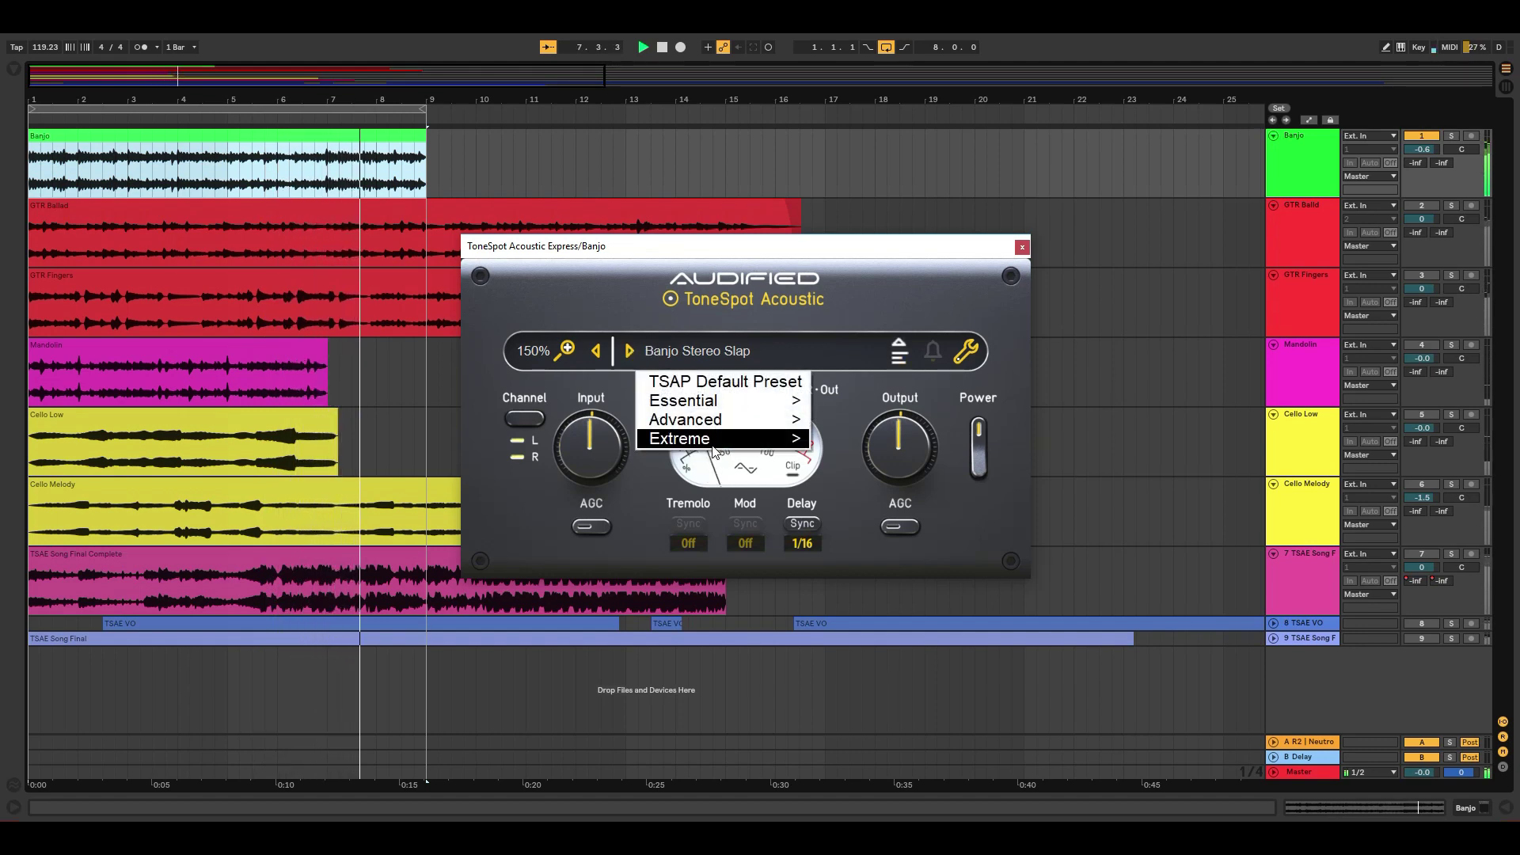
{"action": "left_click", "coordinate": [847, 440]}
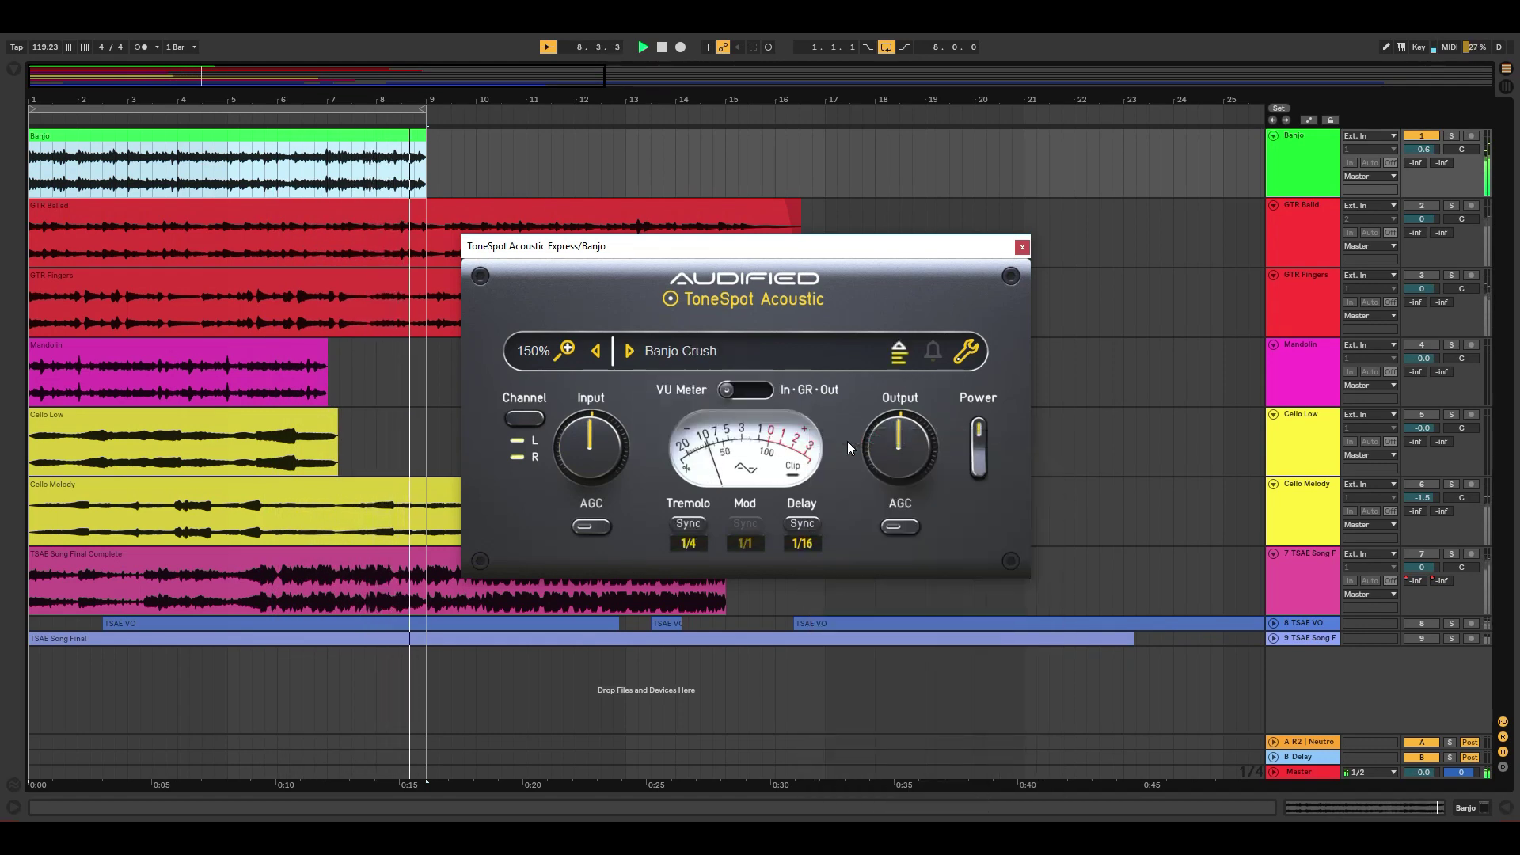
{"action": "left_click", "coordinate": [697, 352]}
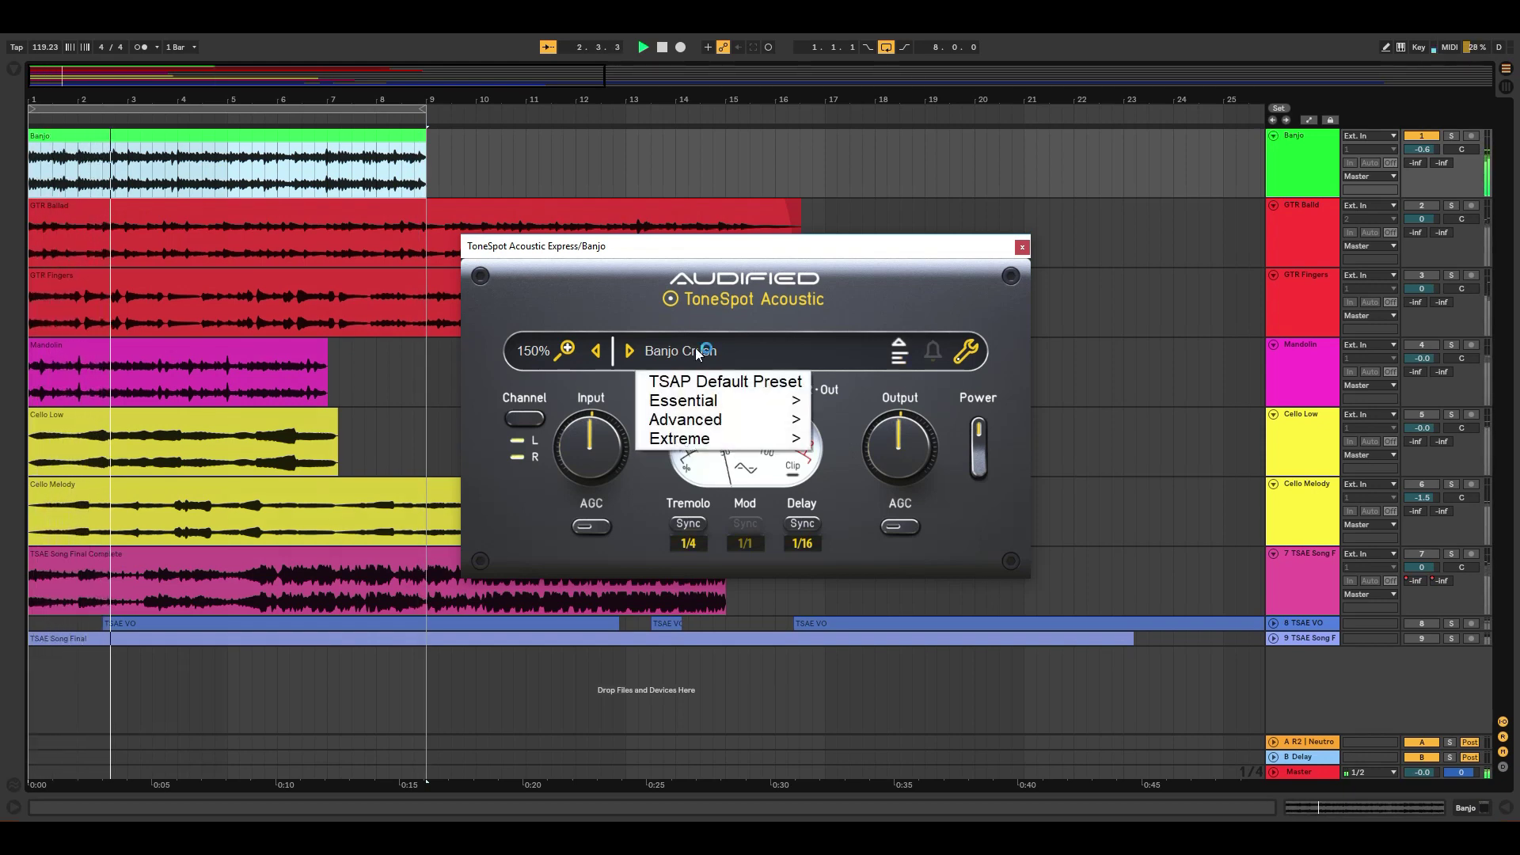
{"action": "mouse_move", "coordinate": [709, 440]}
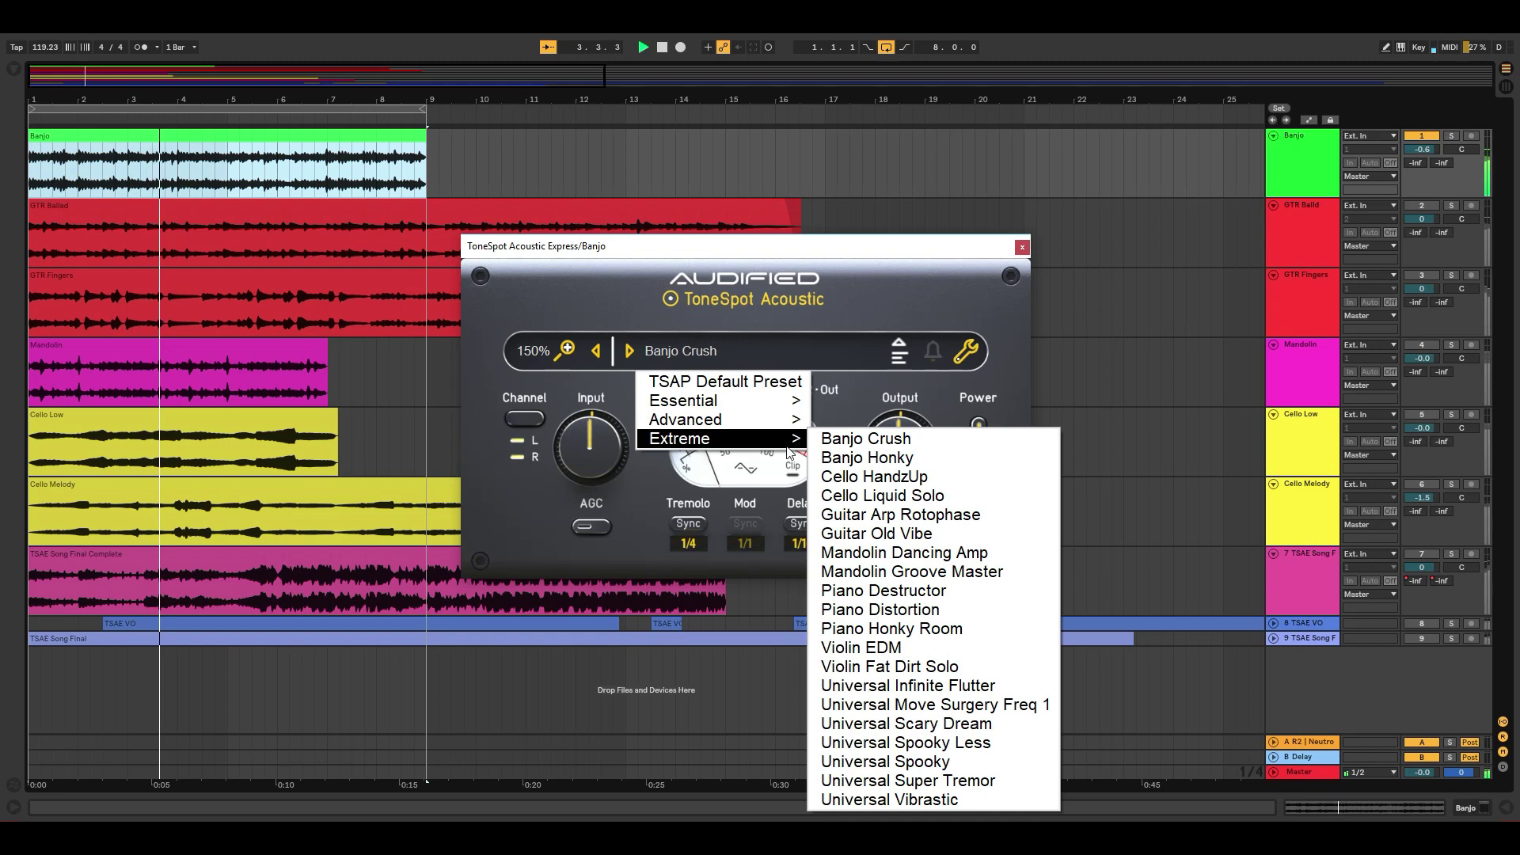
{"action": "left_click", "coordinate": [855, 458]}
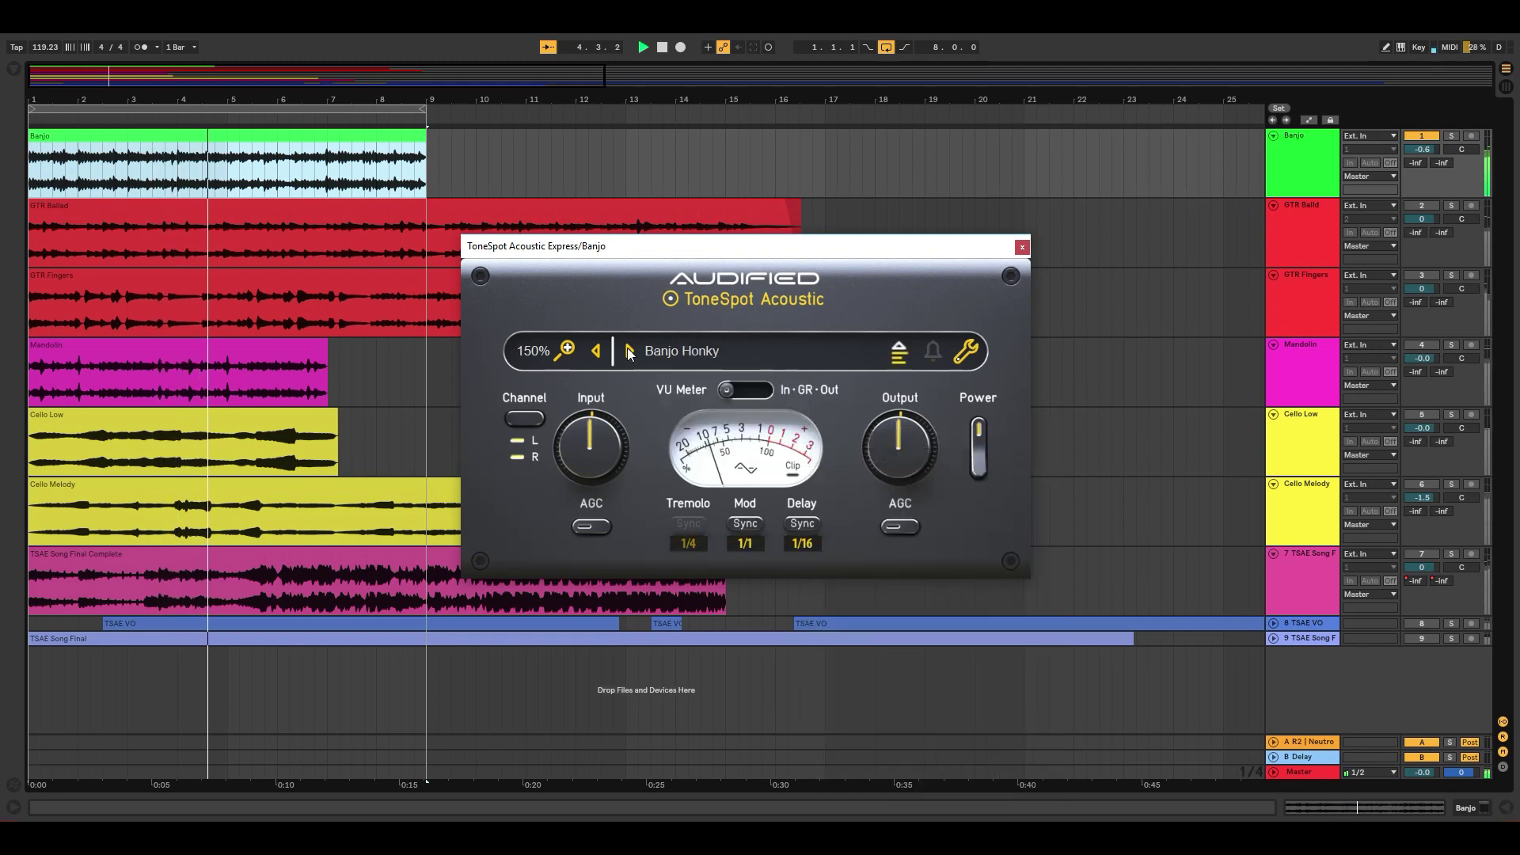
Step: Load the Enhancer preset from the Essential category on the Banjo track
{"action": "left_click", "coordinate": [657, 352]}
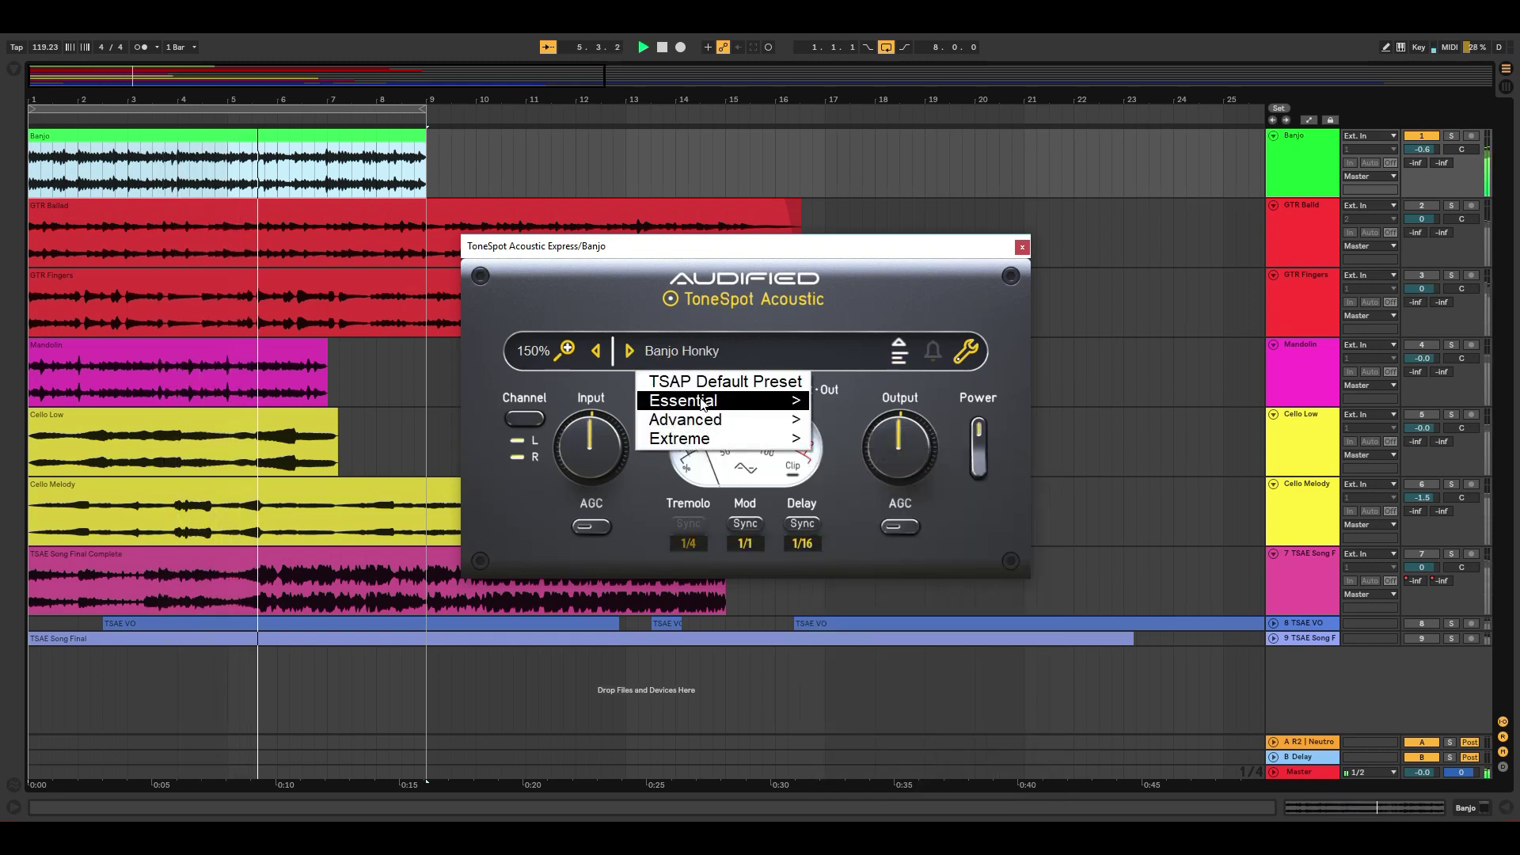
{"action": "mouse_move", "coordinate": [703, 404]}
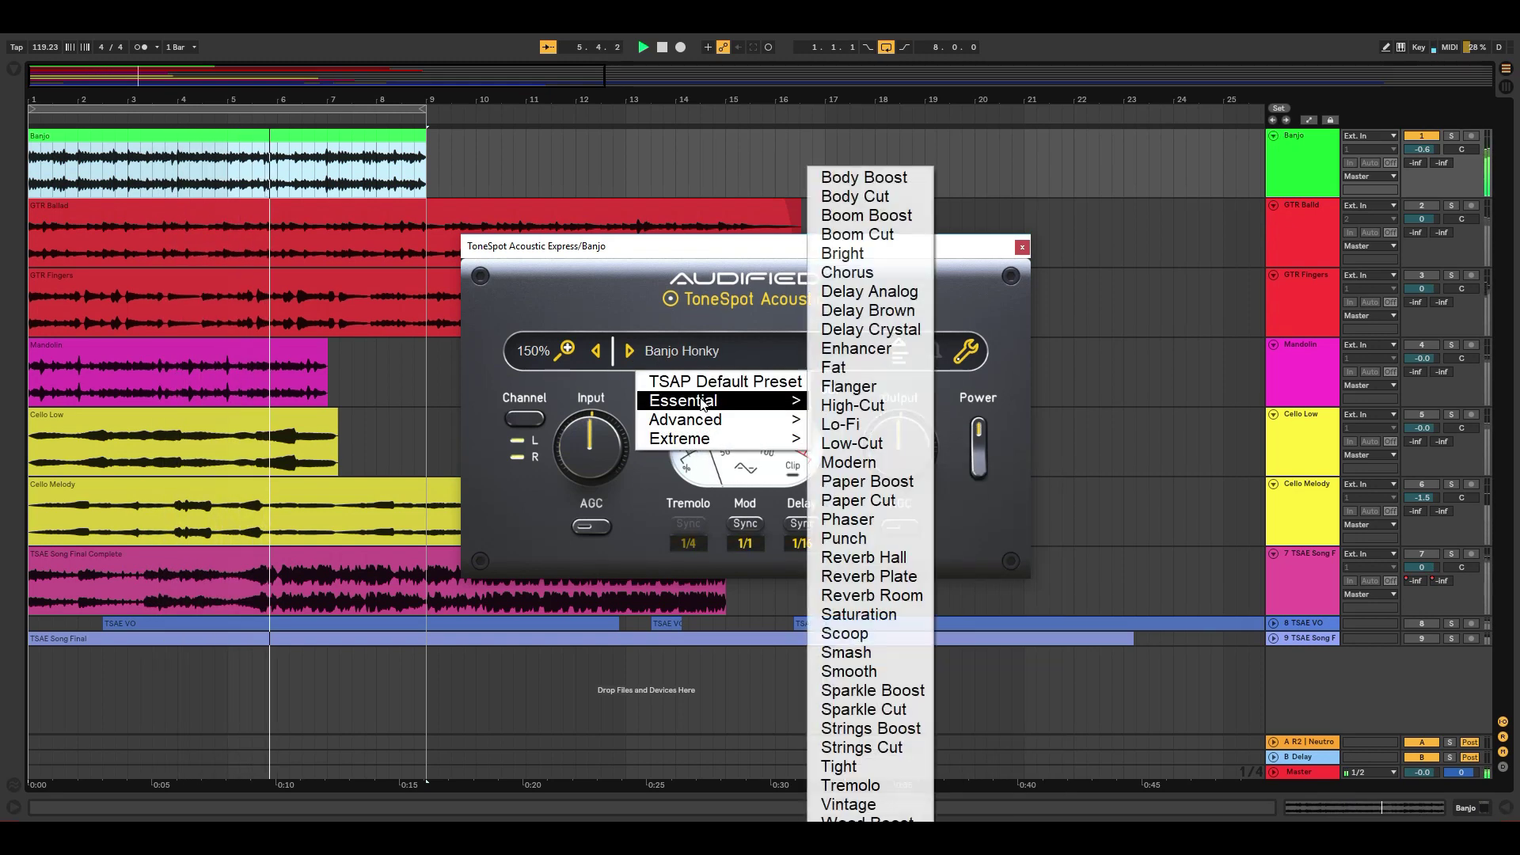
{"action": "left_click", "coordinate": [863, 351]}
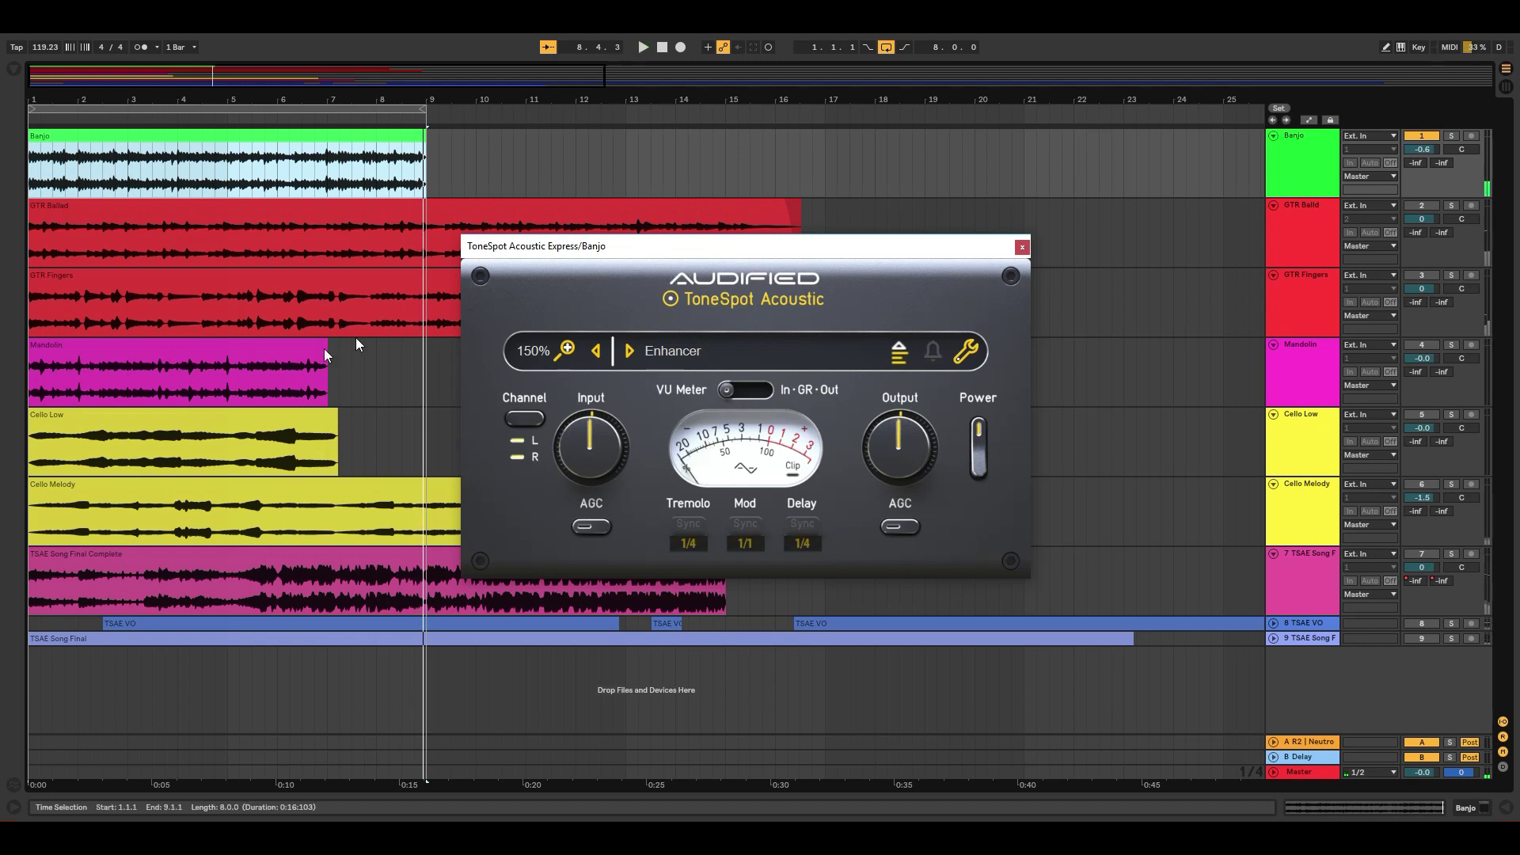
Step: Loop the Cello Melody clip and audition the Essential presets Body Boost, Body Cut and Boom Boost on its track
{"action": "left_click", "coordinate": [237, 489]}
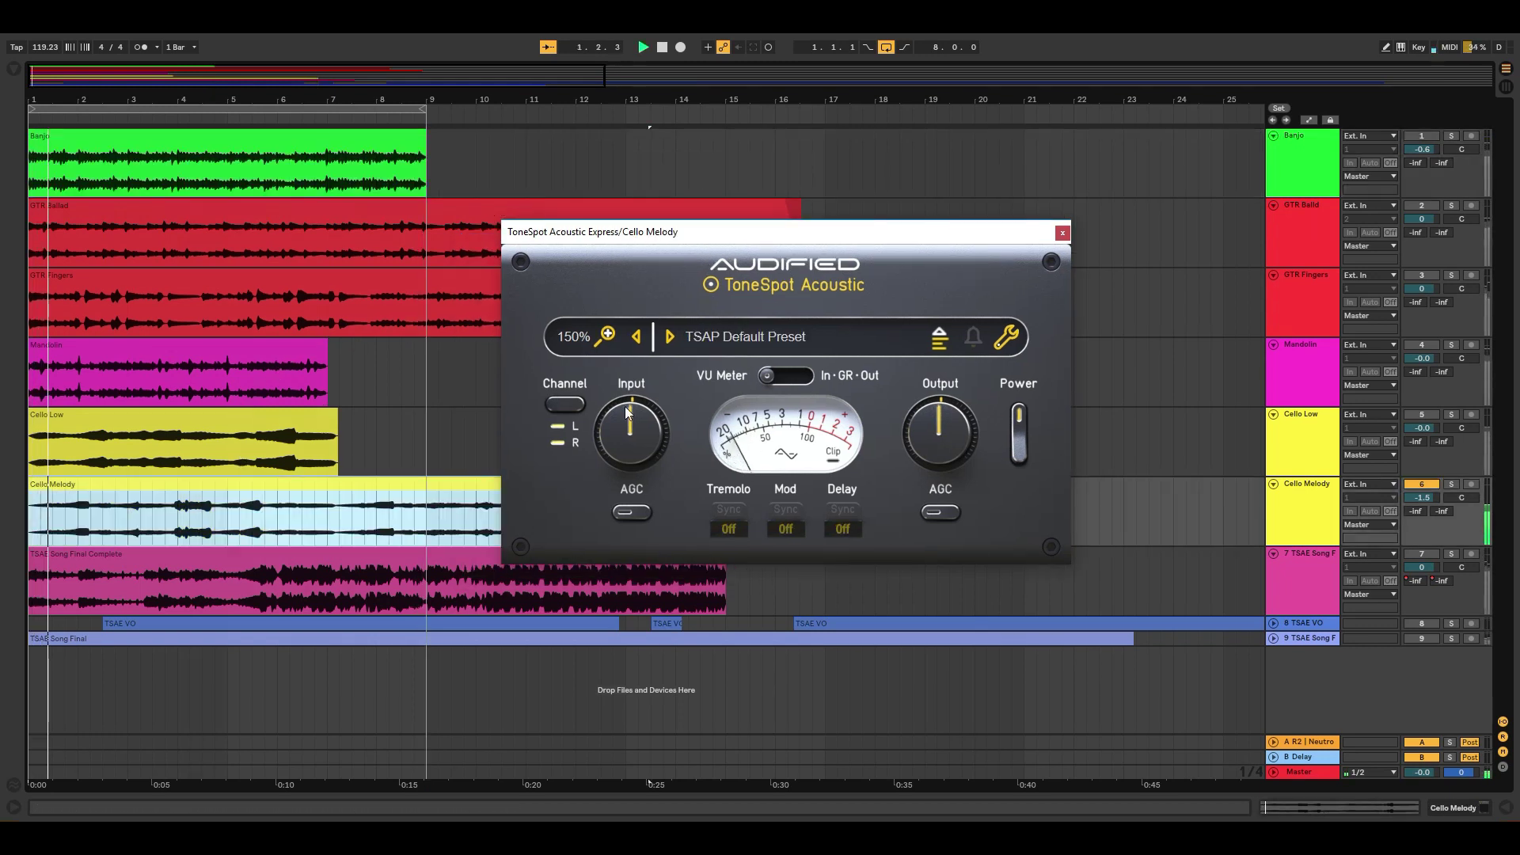
{"action": "key", "text": "ctrl+l"}
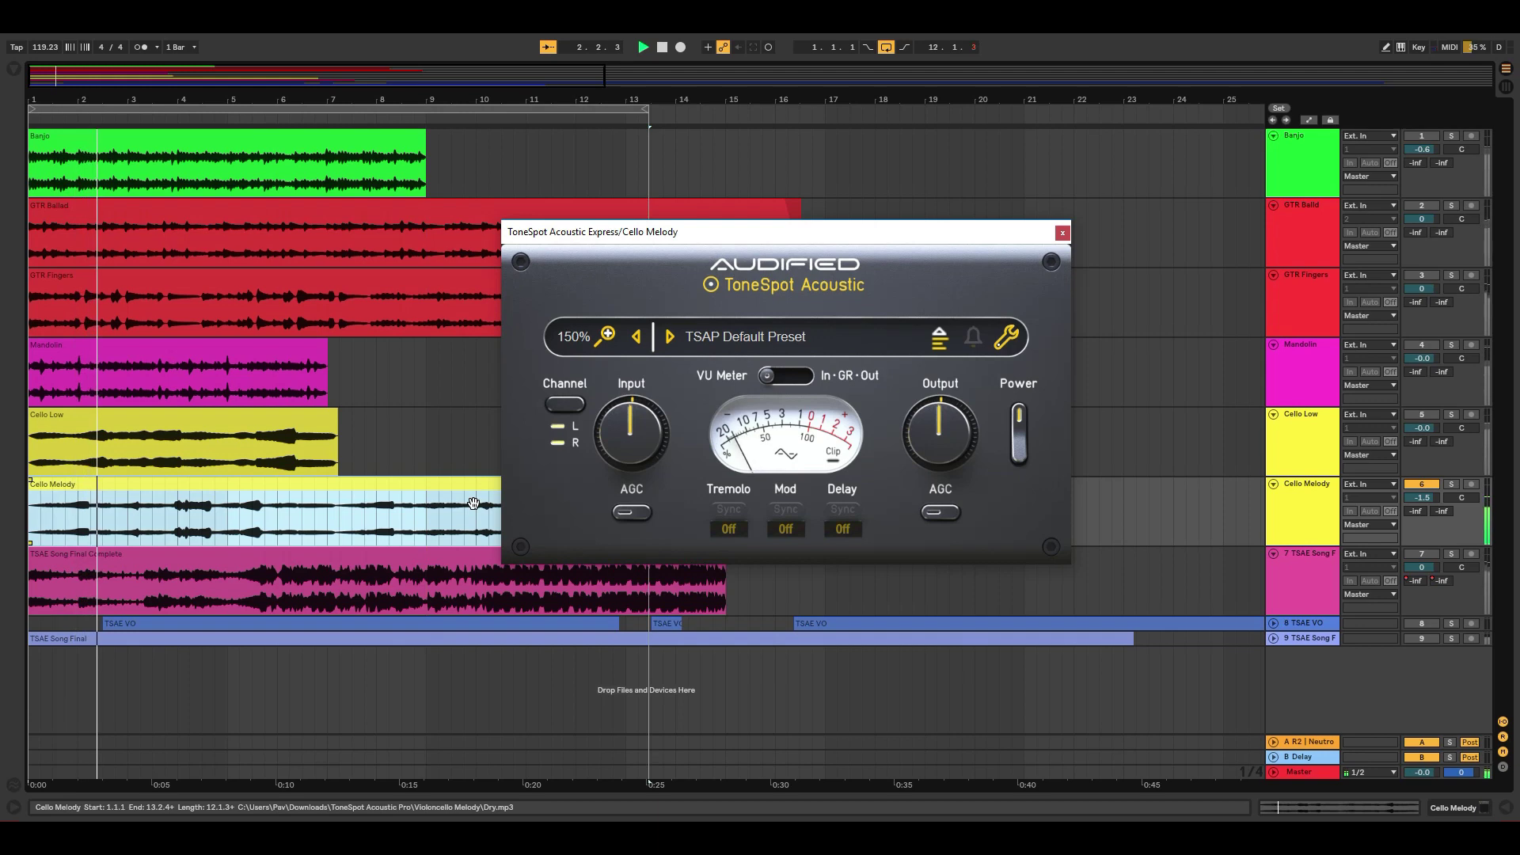
{"action": "left_click", "coordinate": [733, 341]}
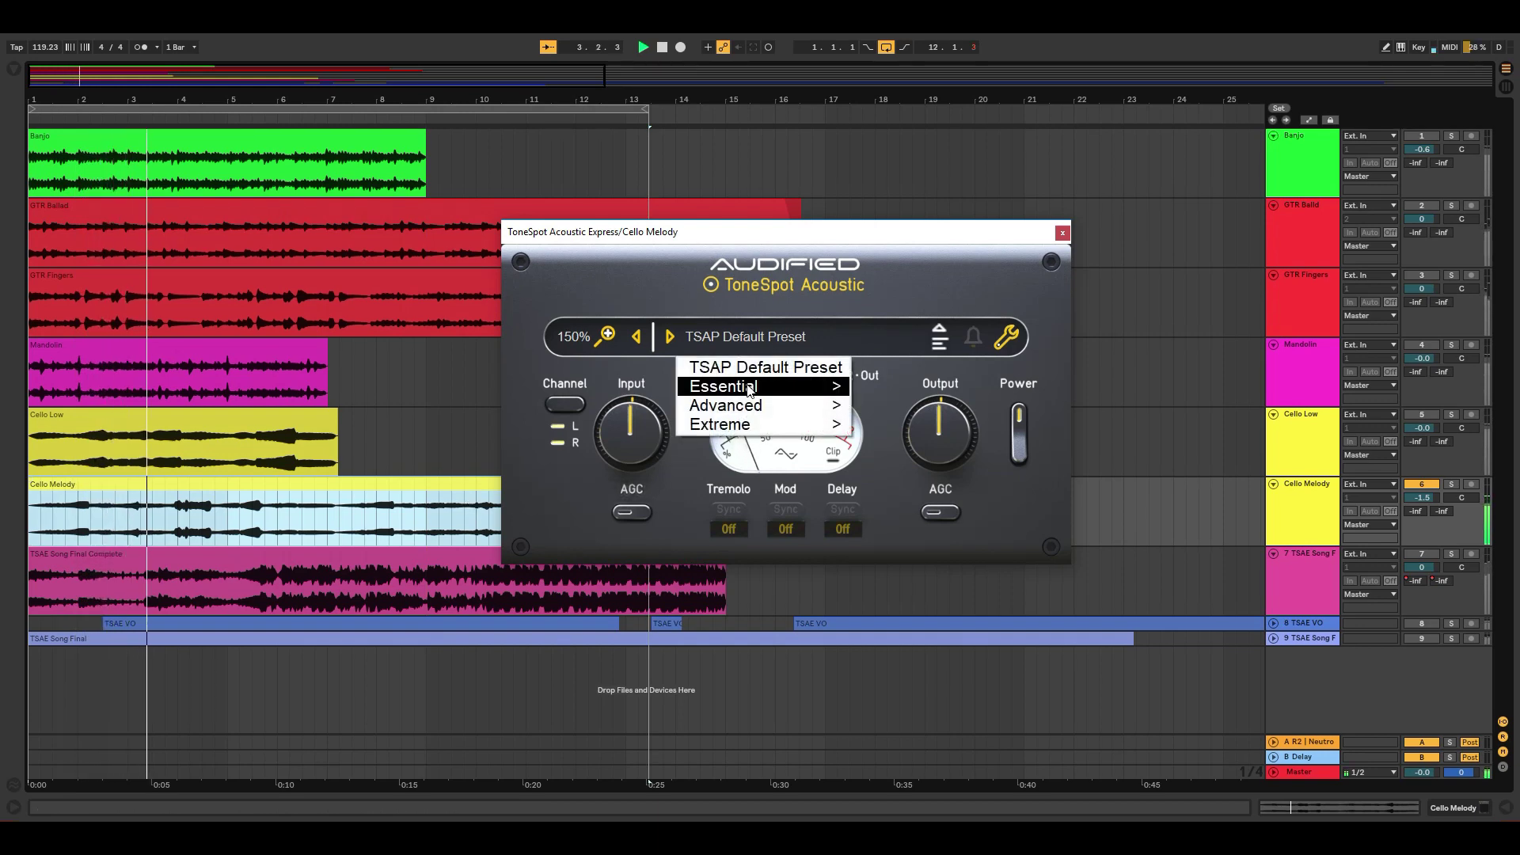
{"action": "mouse_move", "coordinate": [851, 392]}
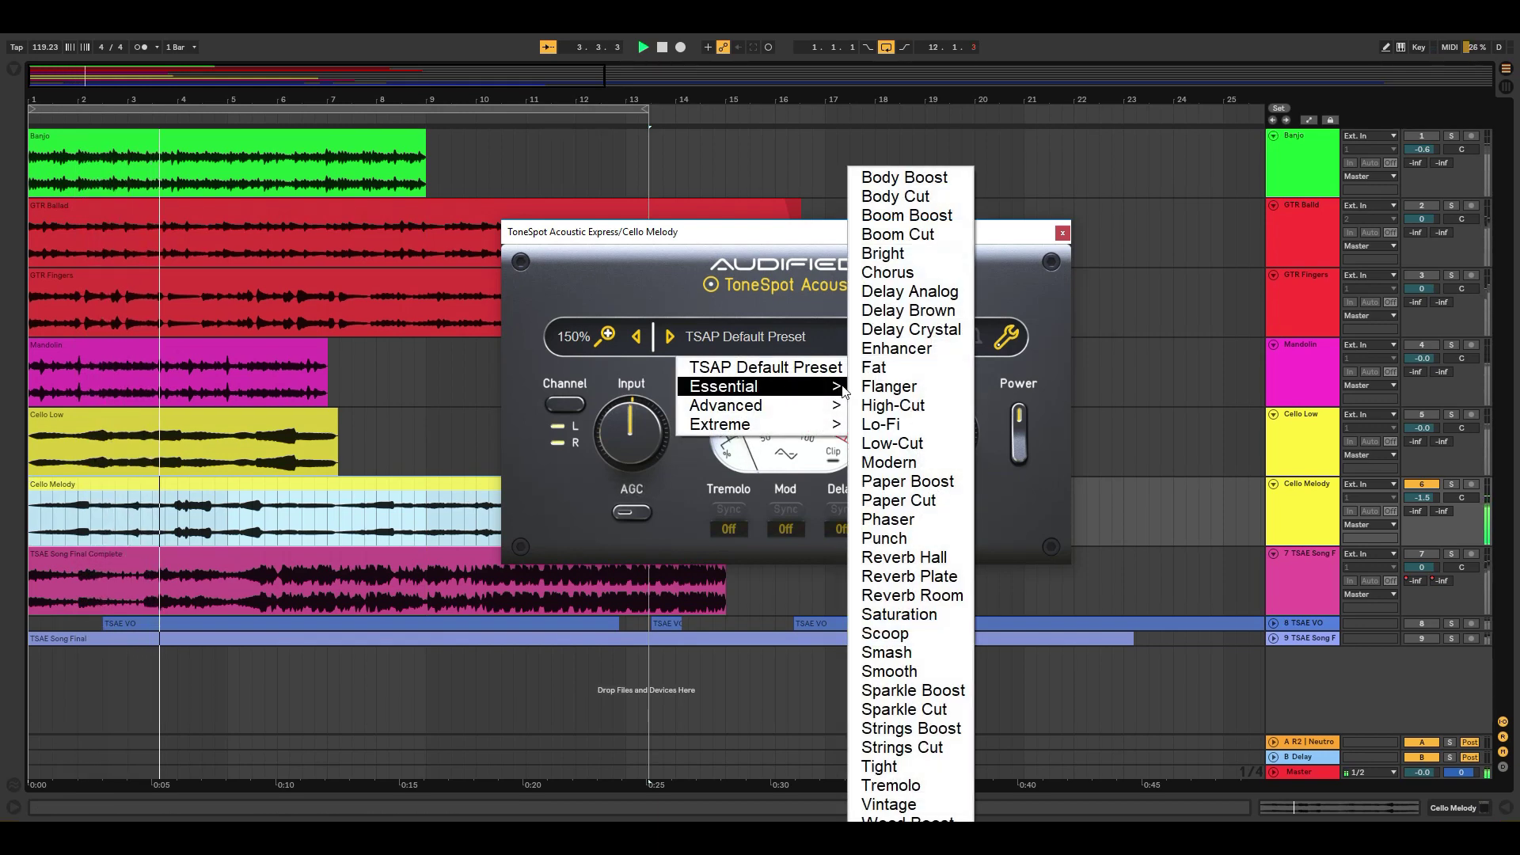
{"action": "left_click", "coordinate": [919, 179]}
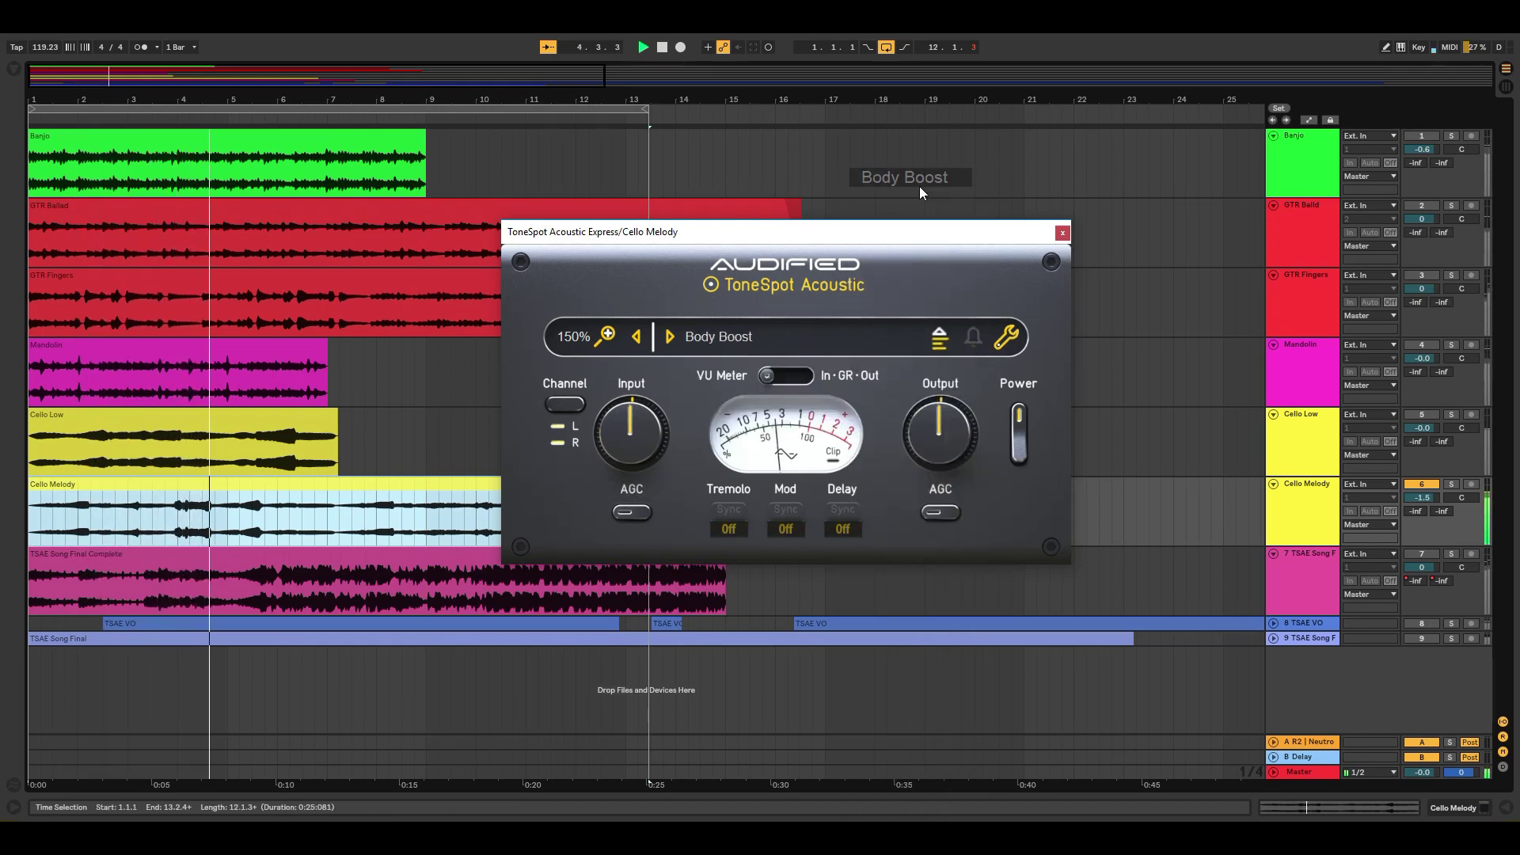
{"action": "left_click", "coordinate": [672, 335]}
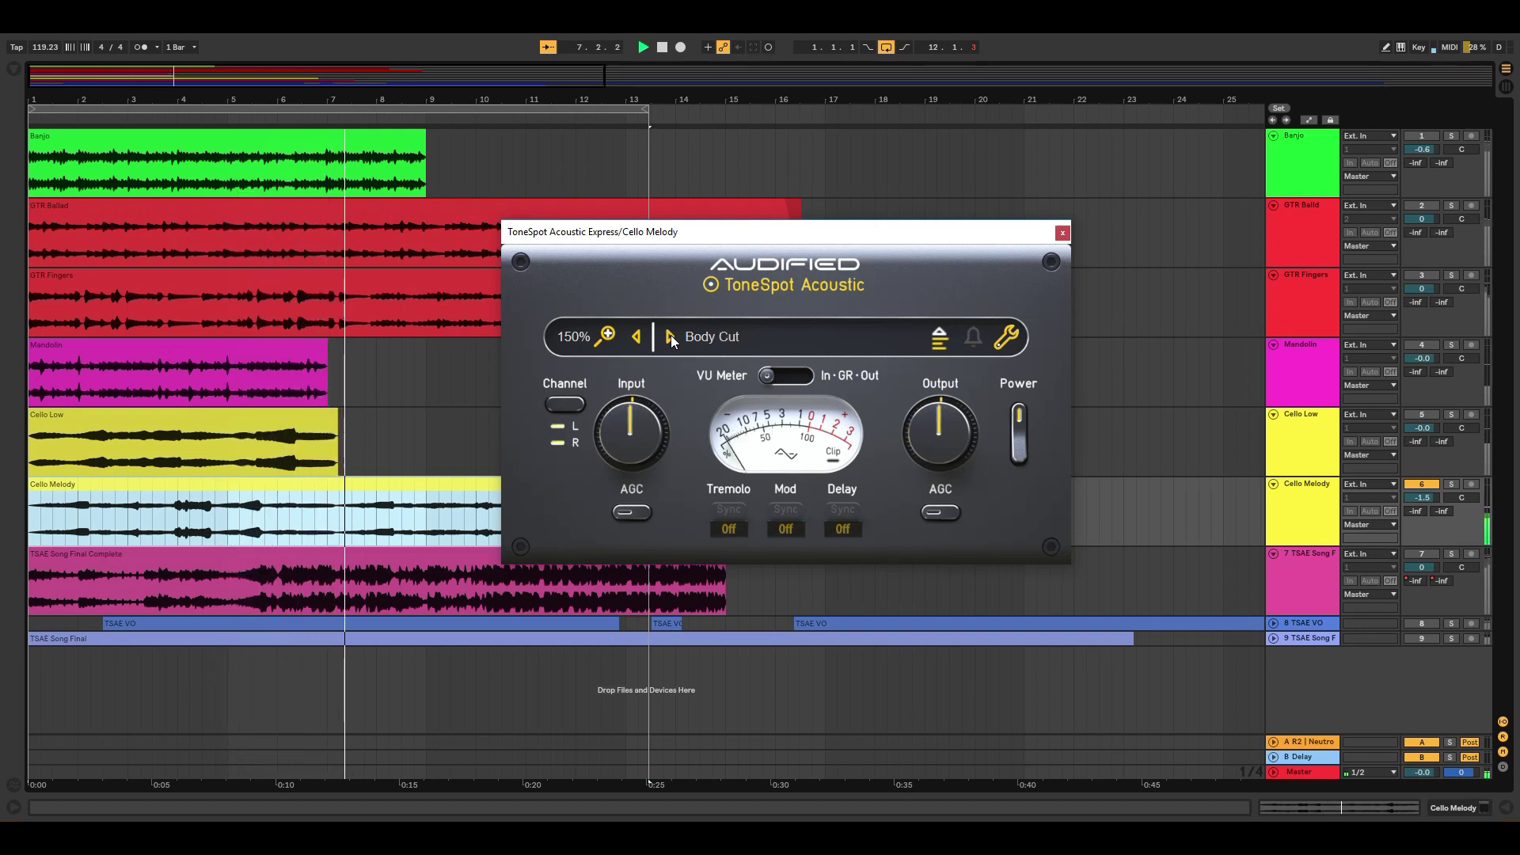
{"action": "left_click", "coordinate": [672, 335]}
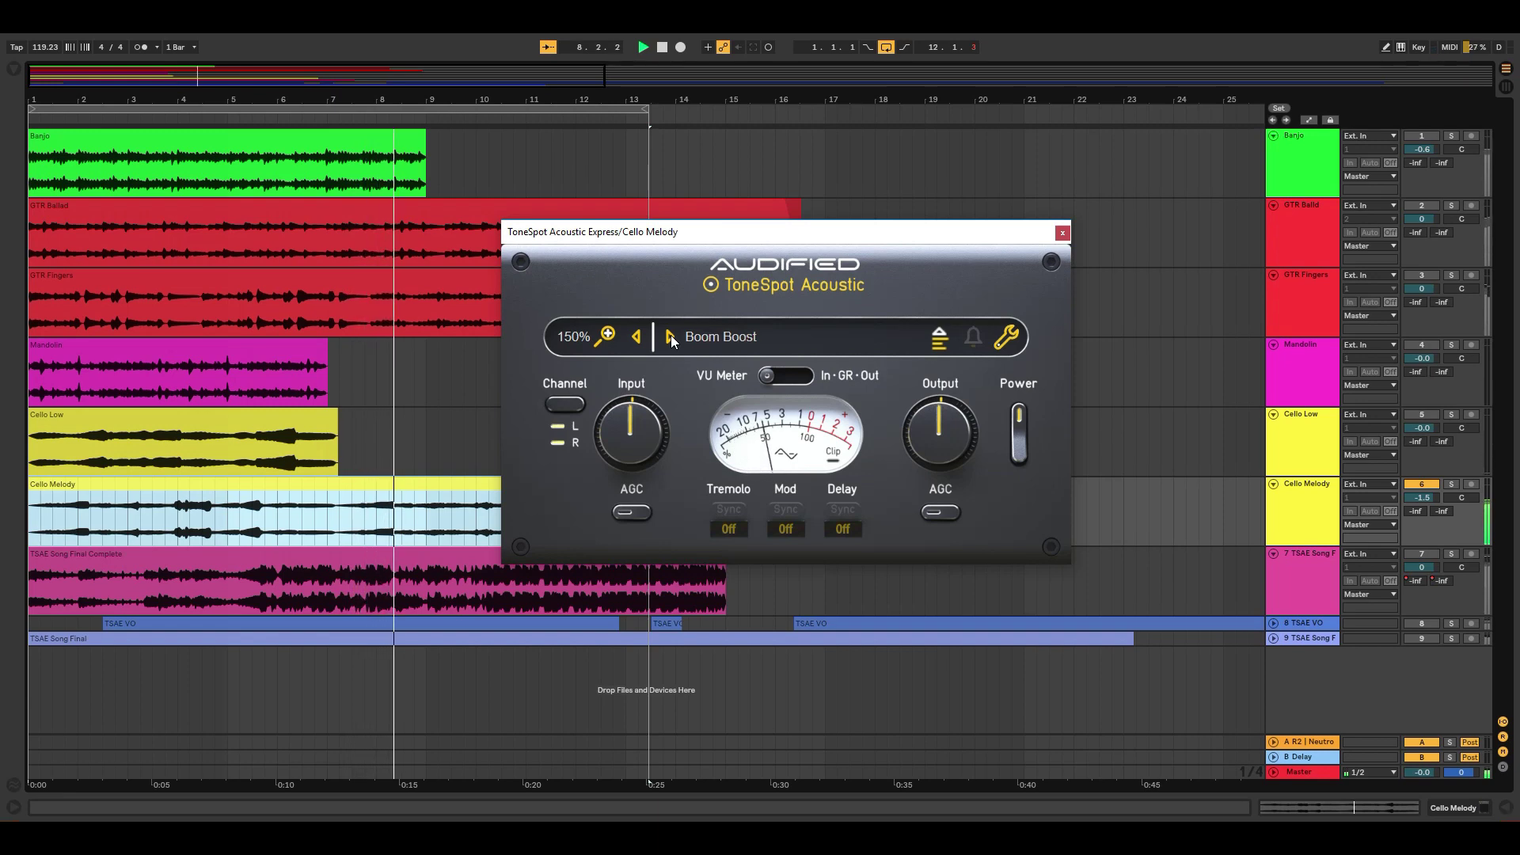
Step: Audition the Essential presets Sparkle Boost and Sparkle Cut on the Cello Melody track
{"action": "left_click", "coordinate": [694, 336]}
{"action": "mouse_move", "coordinate": [744, 386]}
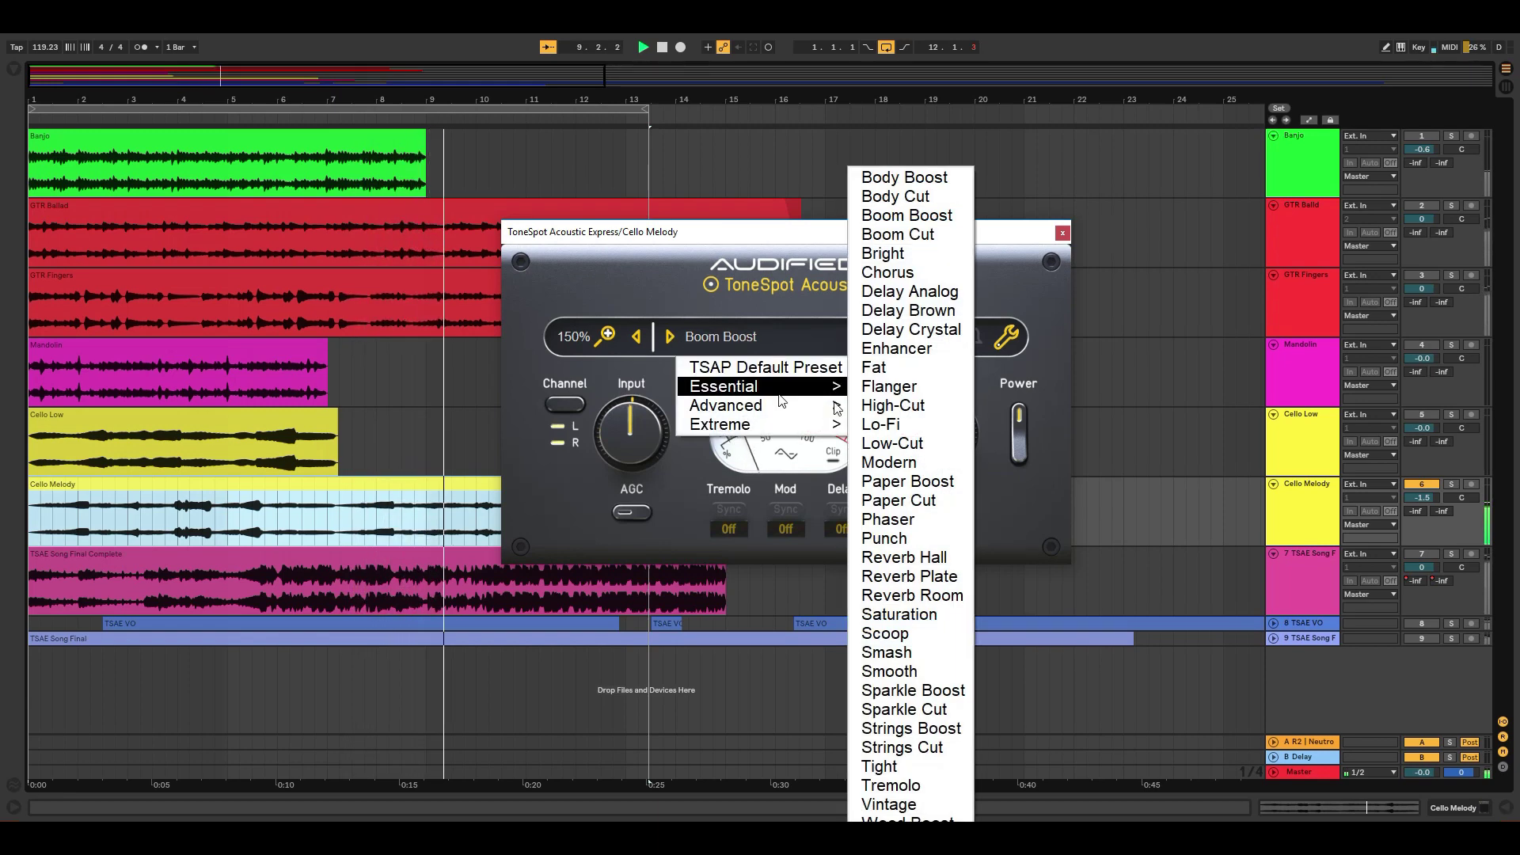
{"action": "left_click", "coordinate": [935, 690]}
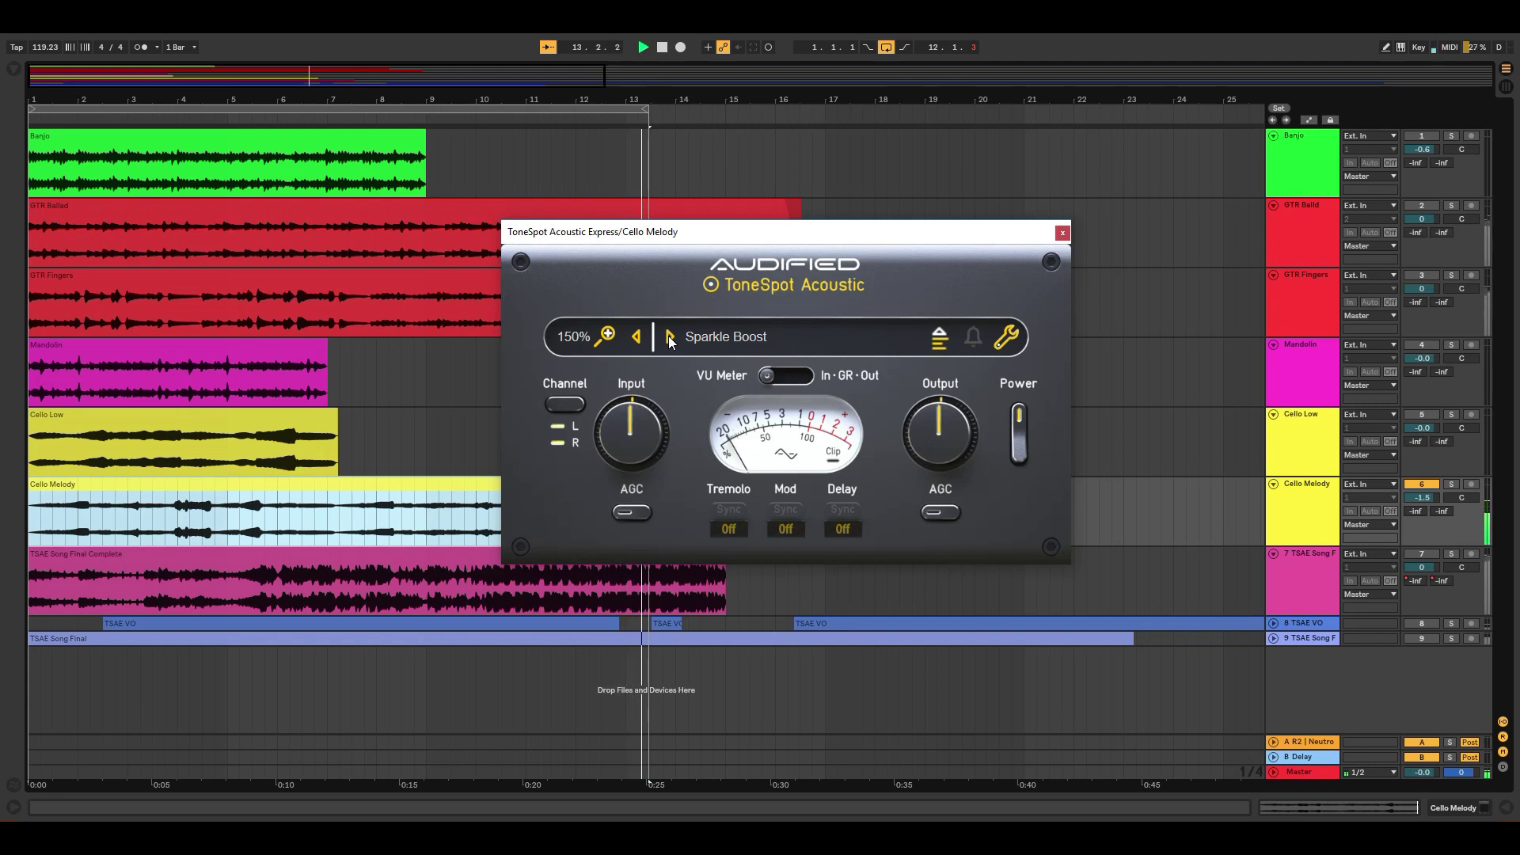
{"action": "left_click", "coordinate": [669, 336]}
Step: Audition the Advanced presets Cello Cut Through, Cello Fat and Cello Lo-Fi on the Cello Melody track
{"action": "left_click", "coordinate": [713, 339]}
{"action": "mouse_move", "coordinate": [760, 405]}
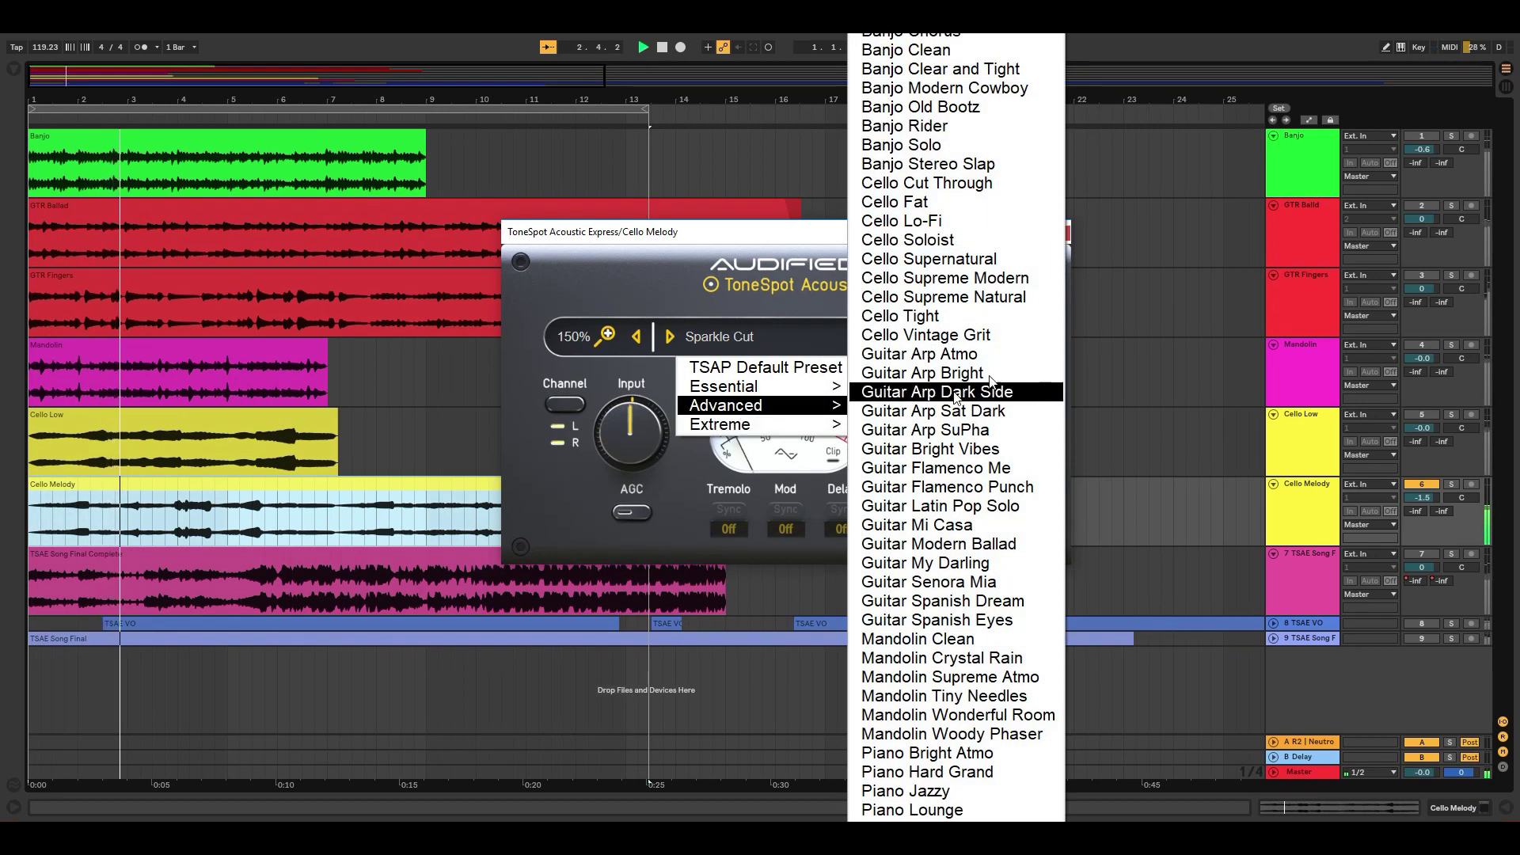
{"action": "left_click", "coordinate": [1007, 183]}
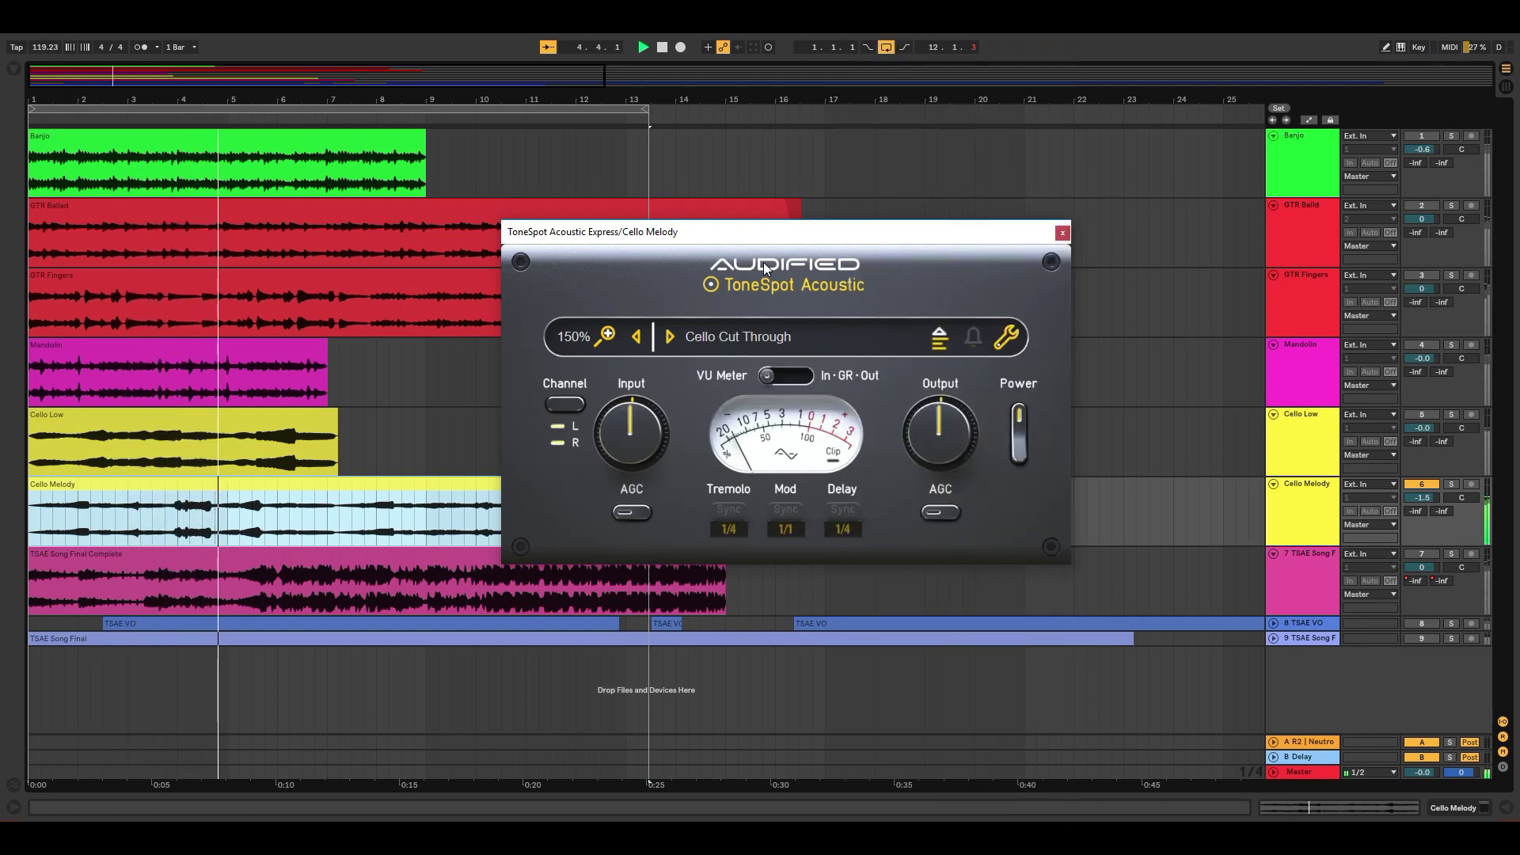
{"action": "left_click", "coordinate": [670, 338]}
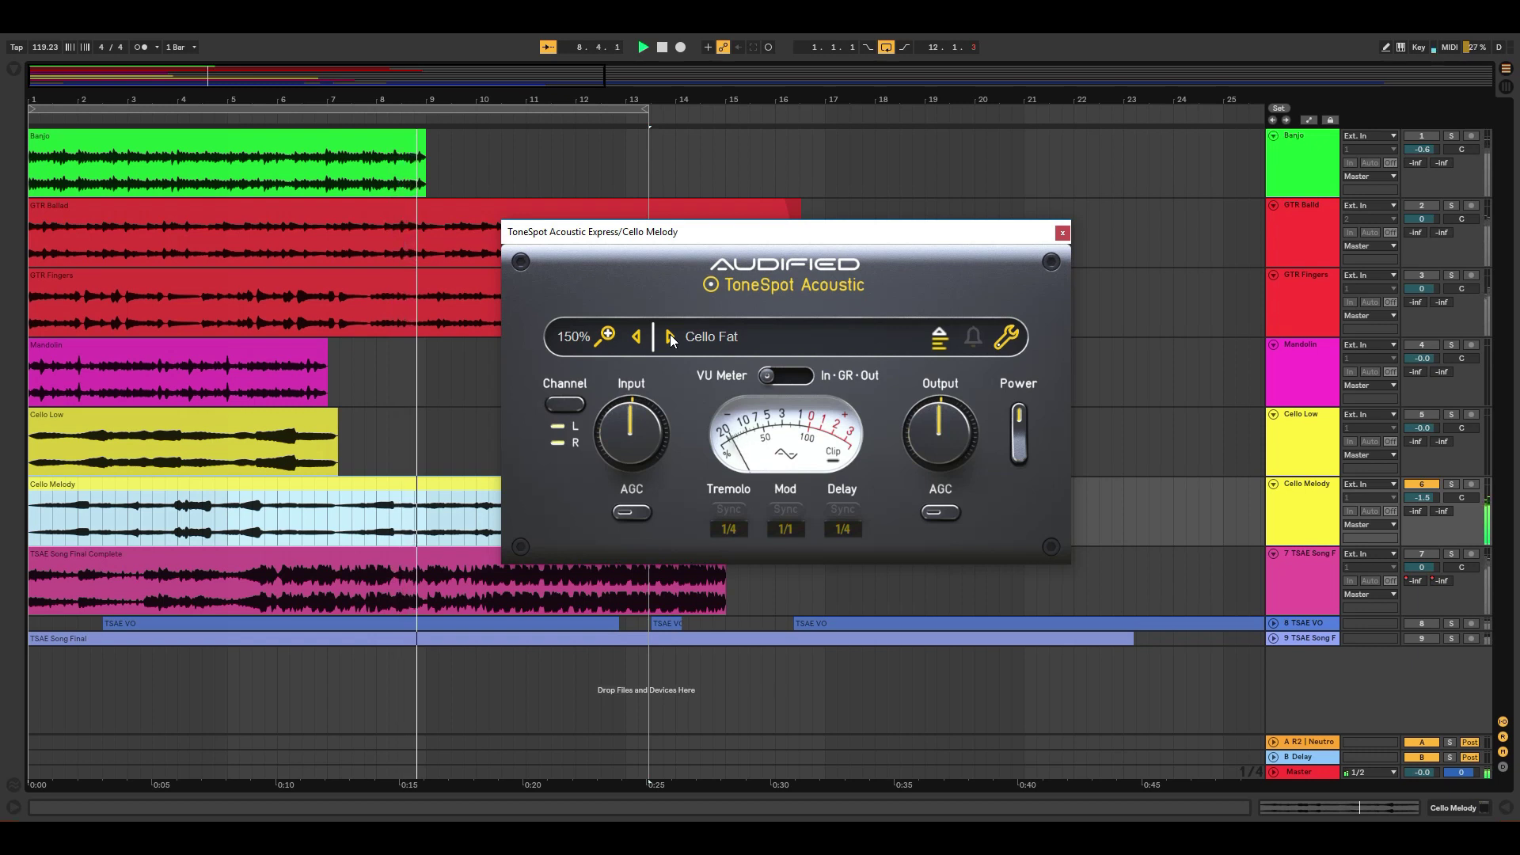
{"action": "left_click", "coordinate": [670, 337]}
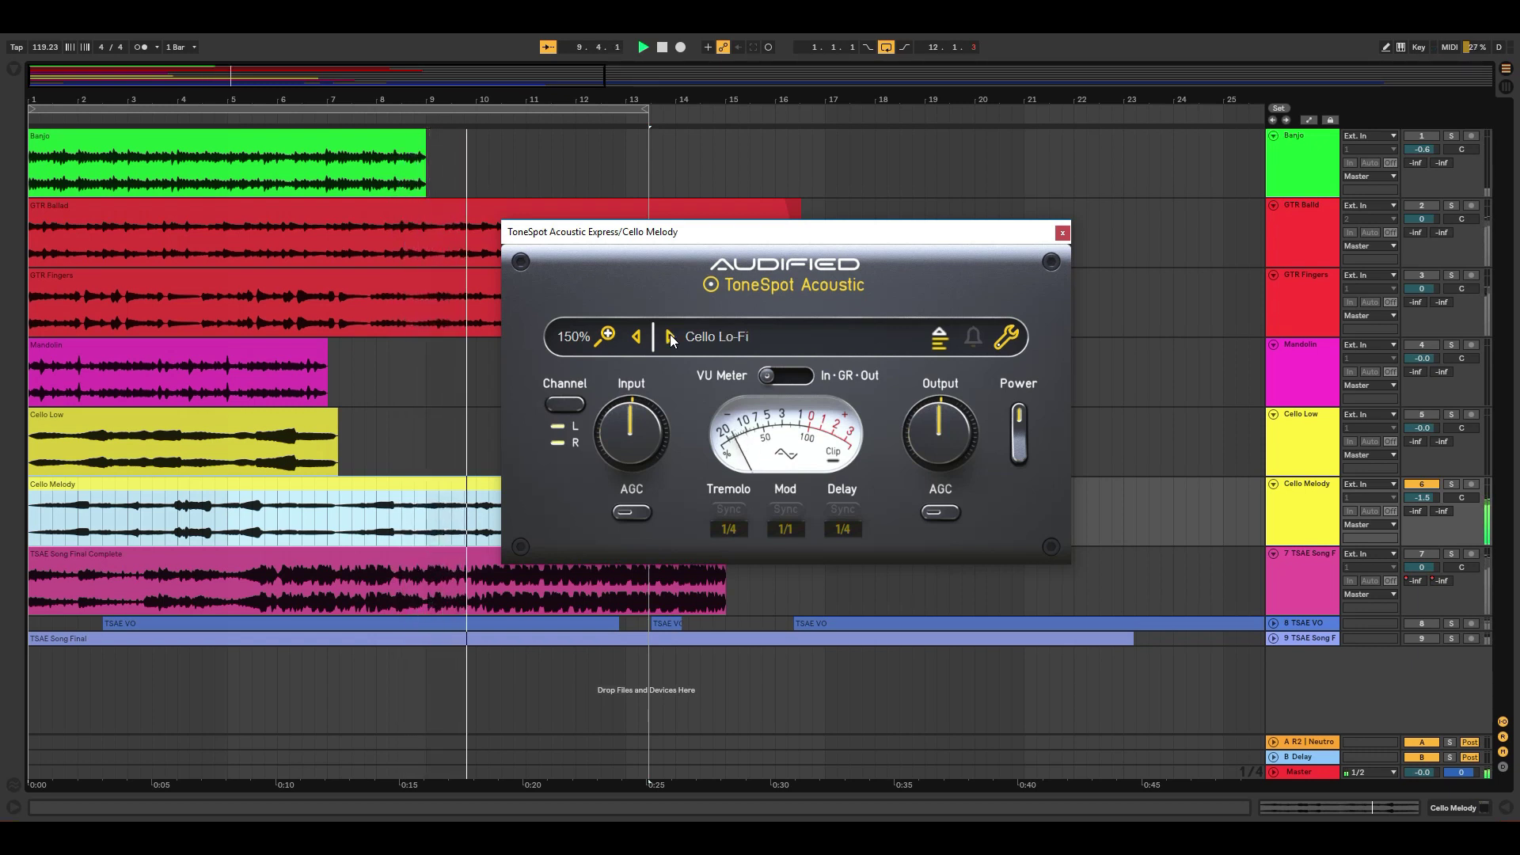
Step: Audition the Advanced preset Cello Soloist on the Cello Melody track
{"action": "left_click", "coordinate": [670, 336]}
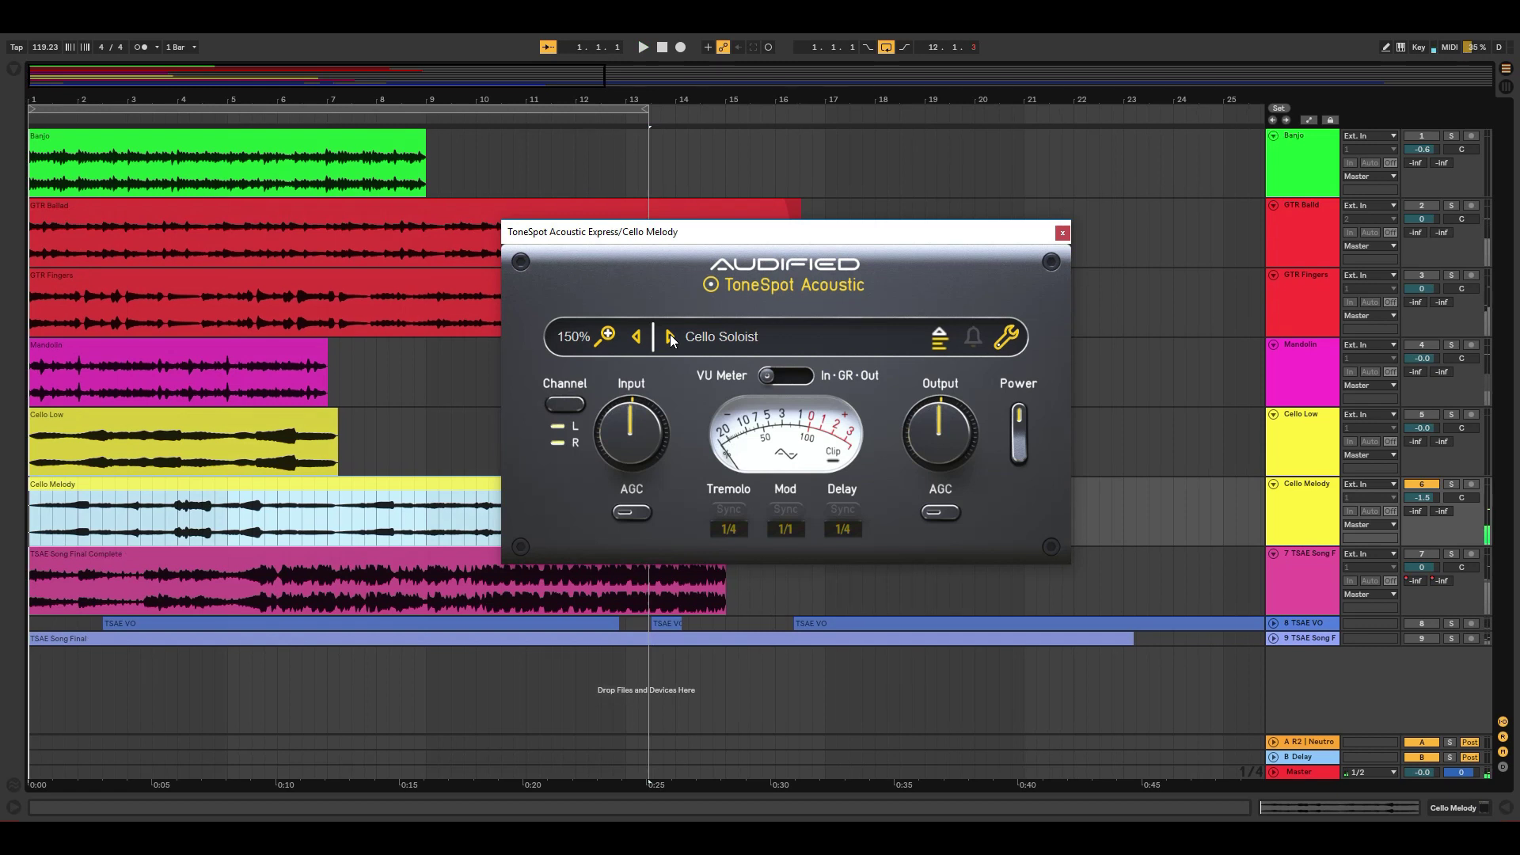
Step: Loop the Mandolin clip and audition the Extreme presets Mandolin Dancing Amp and Mandolin Groove Master on its track
{"action": "left_click", "coordinate": [164, 347]}
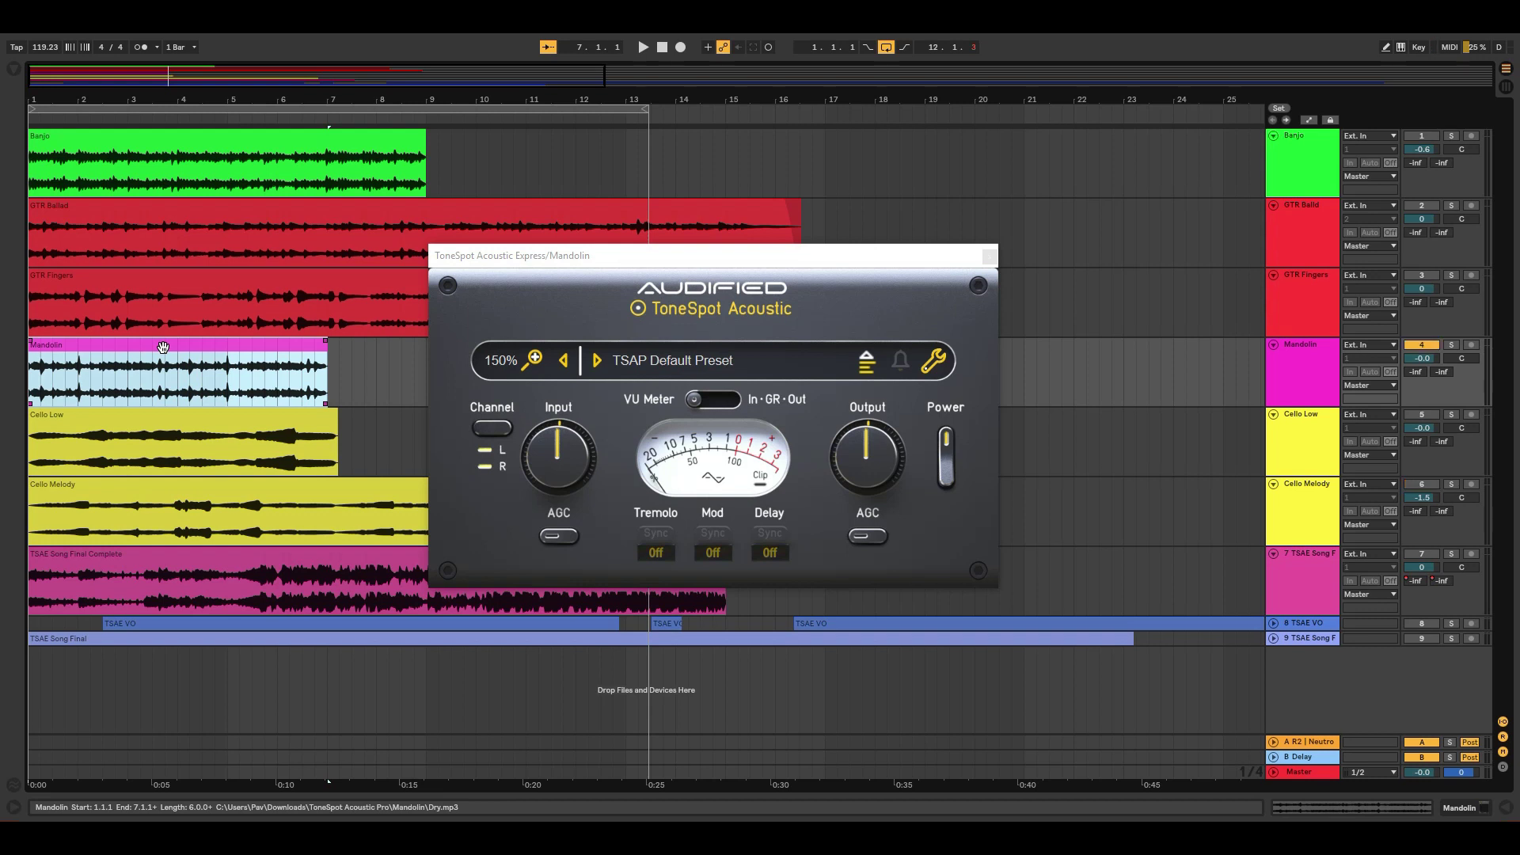
{"action": "key", "text": "ctrl+l"}
{"action": "key", "text": "space"}
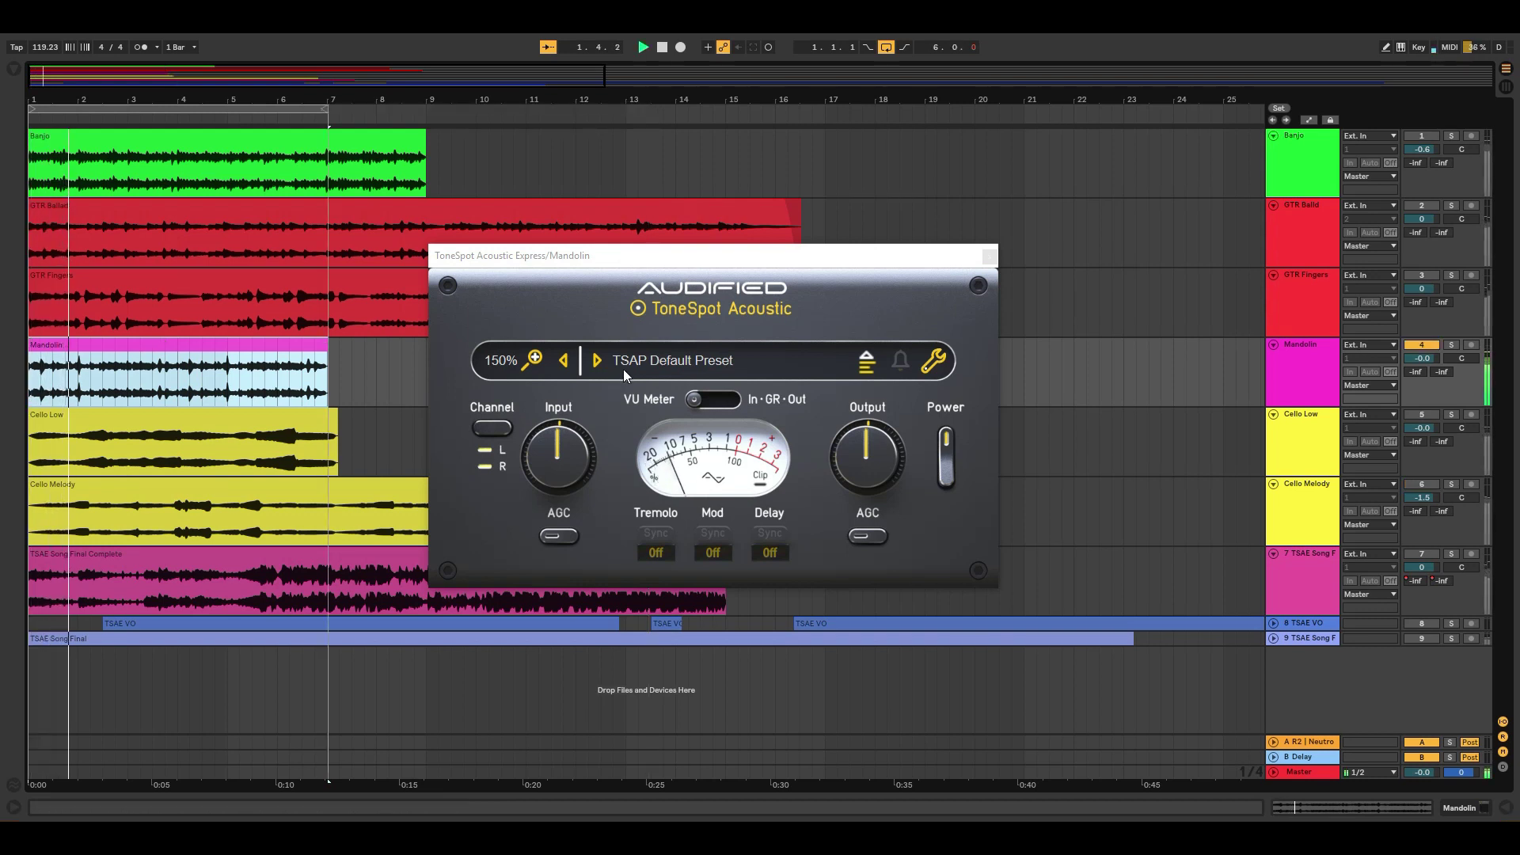
{"action": "left_click", "coordinate": [679, 365]}
{"action": "mouse_move", "coordinate": [689, 448]}
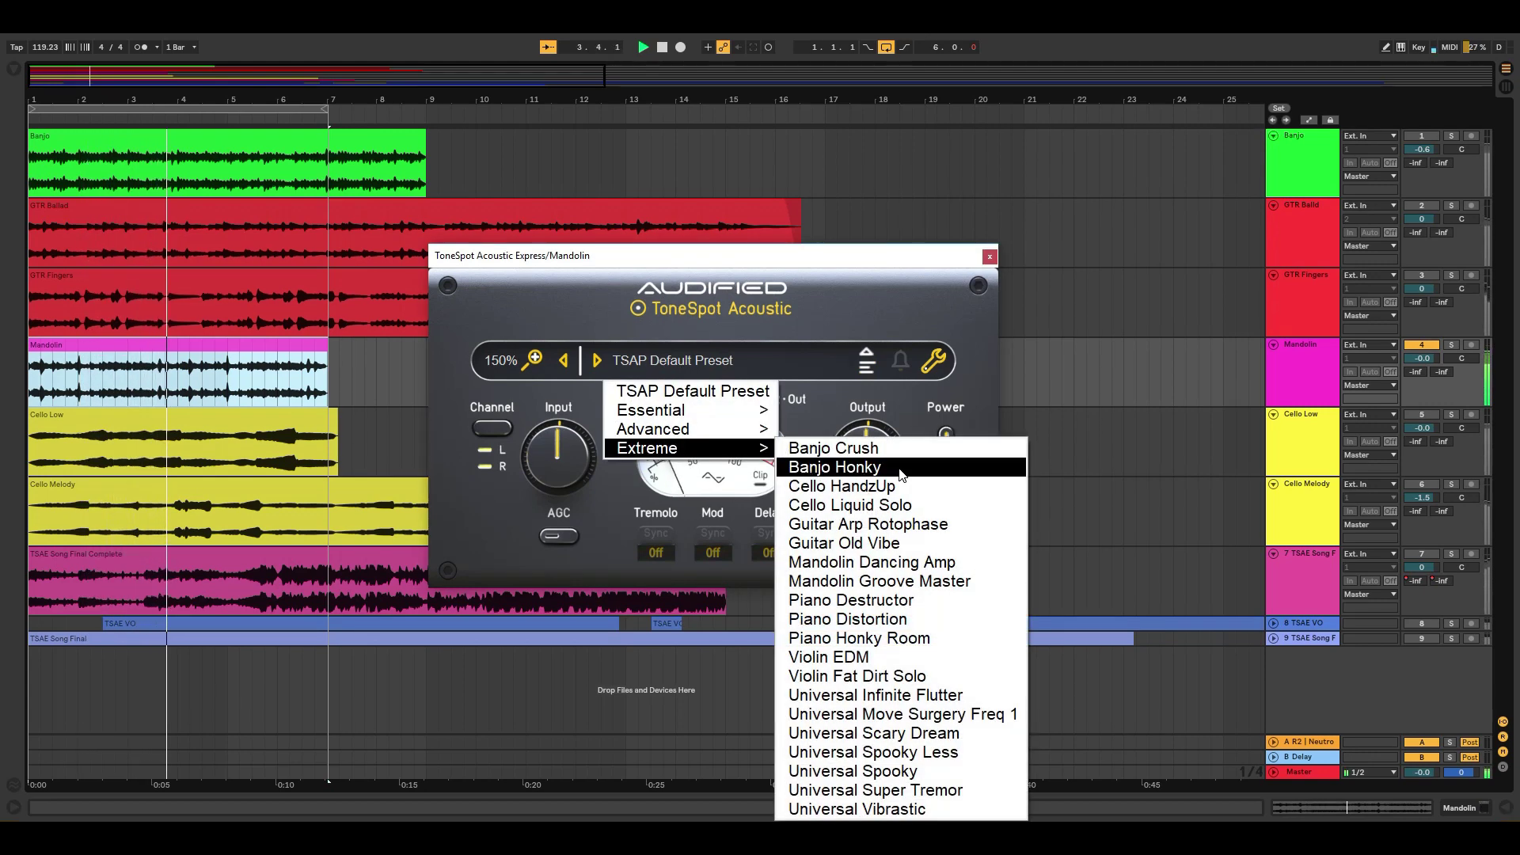
{"action": "left_click", "coordinate": [921, 564]}
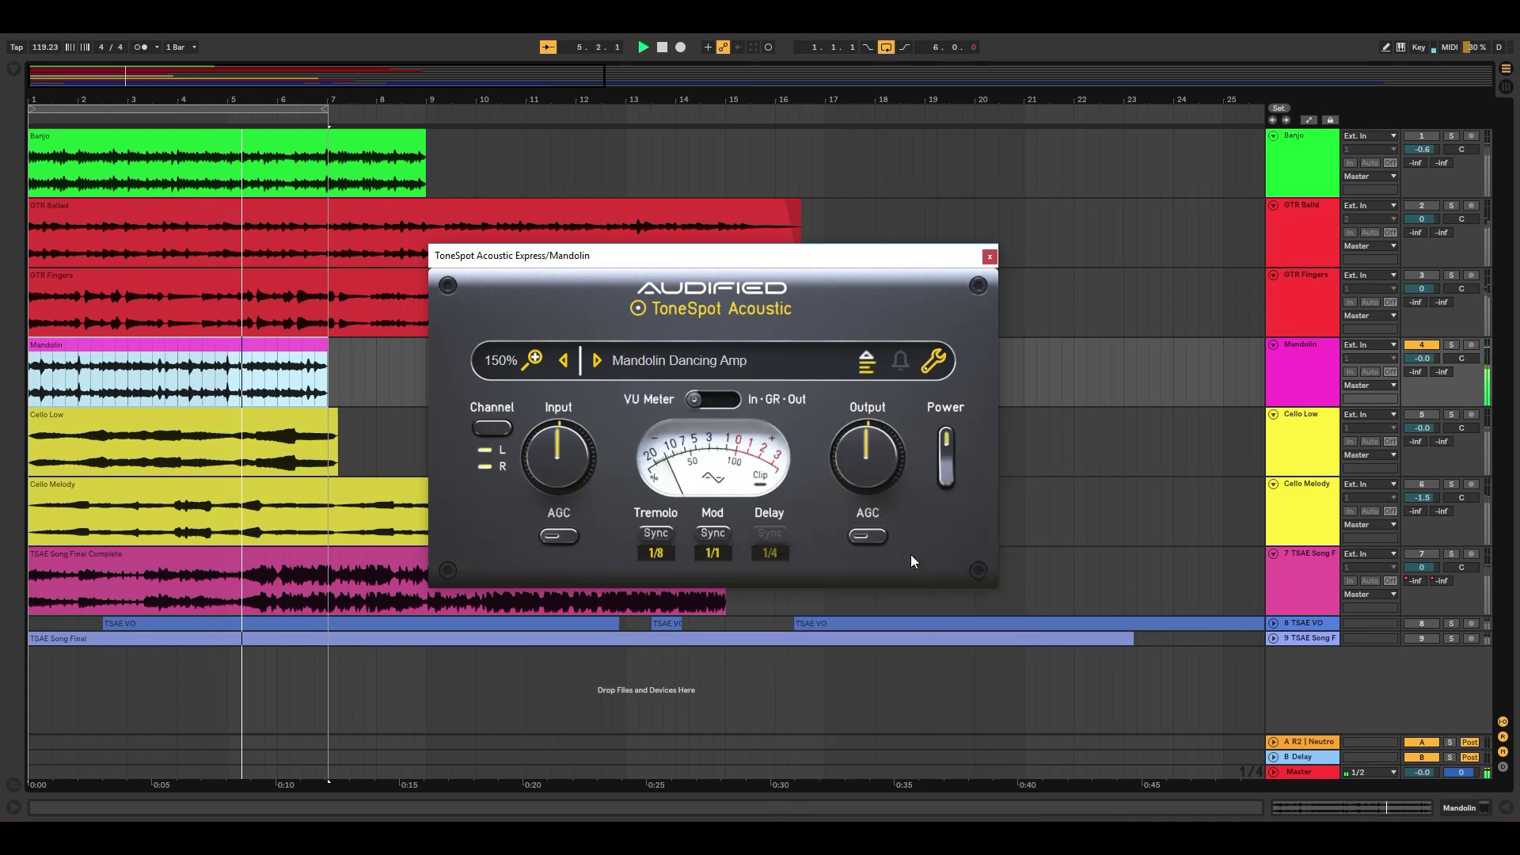
{"action": "left_click", "coordinate": [598, 361]}
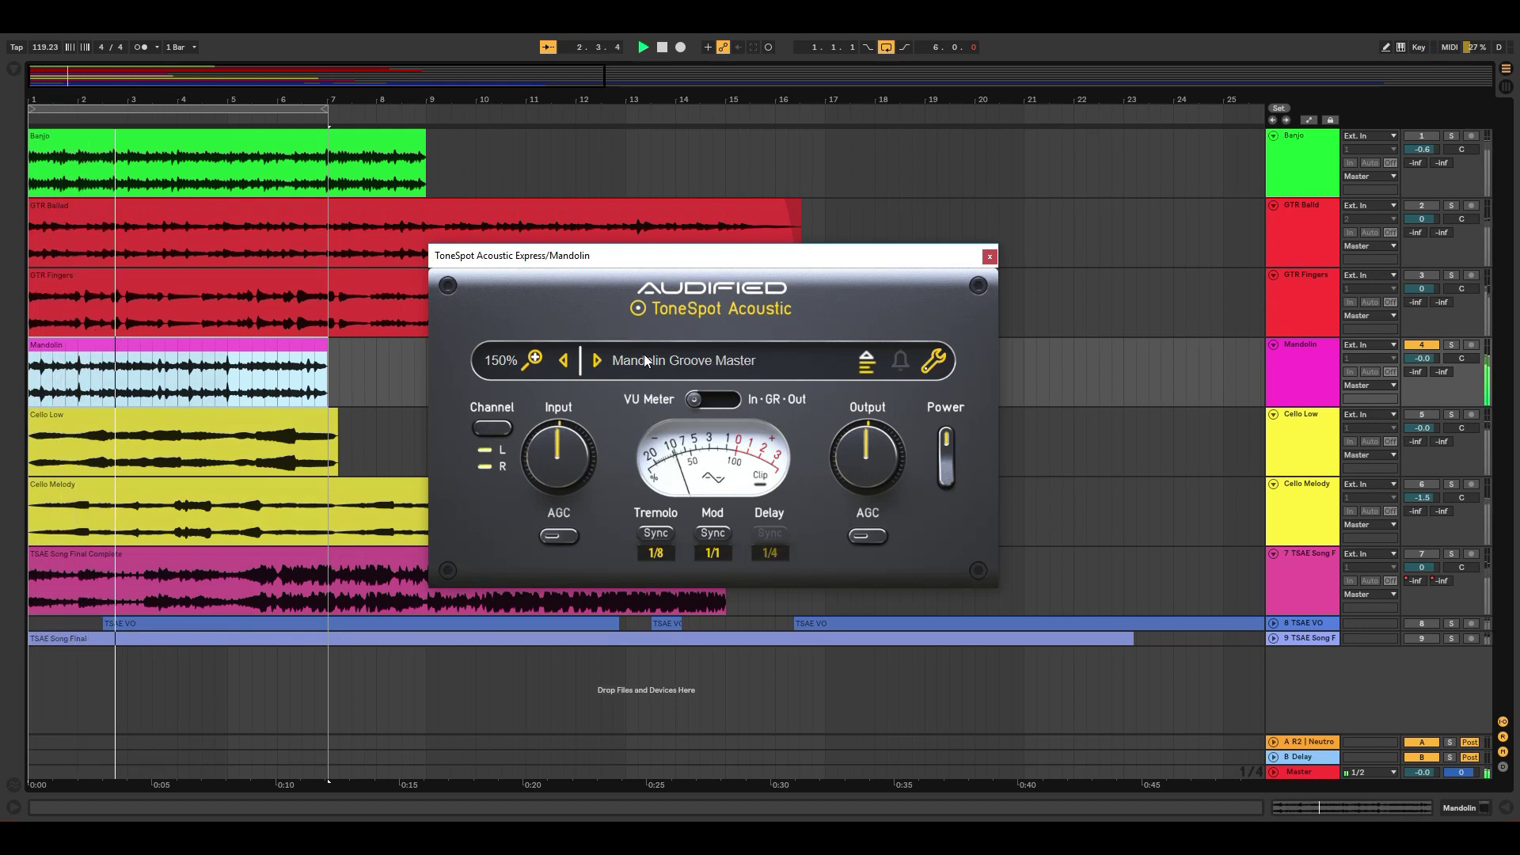
Step: Audition the Mandolin Groove Master preset with Tremolo sync at 1/1 and at 1/16, and set Mod sync to 1/4
{"action": "left_click", "coordinate": [659, 551]}
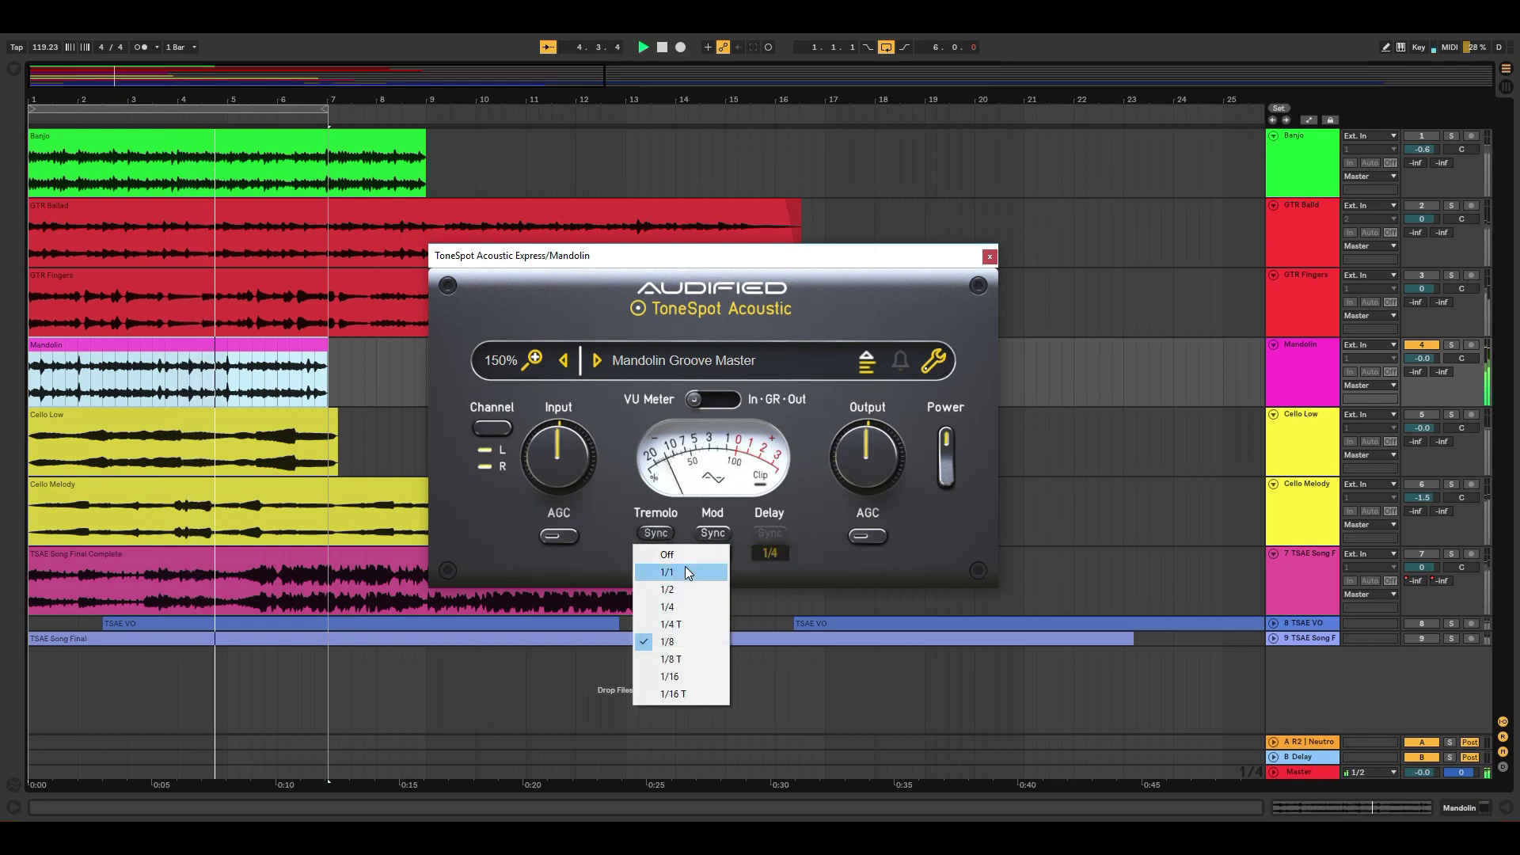
{"action": "left_click", "coordinate": [686, 569]}
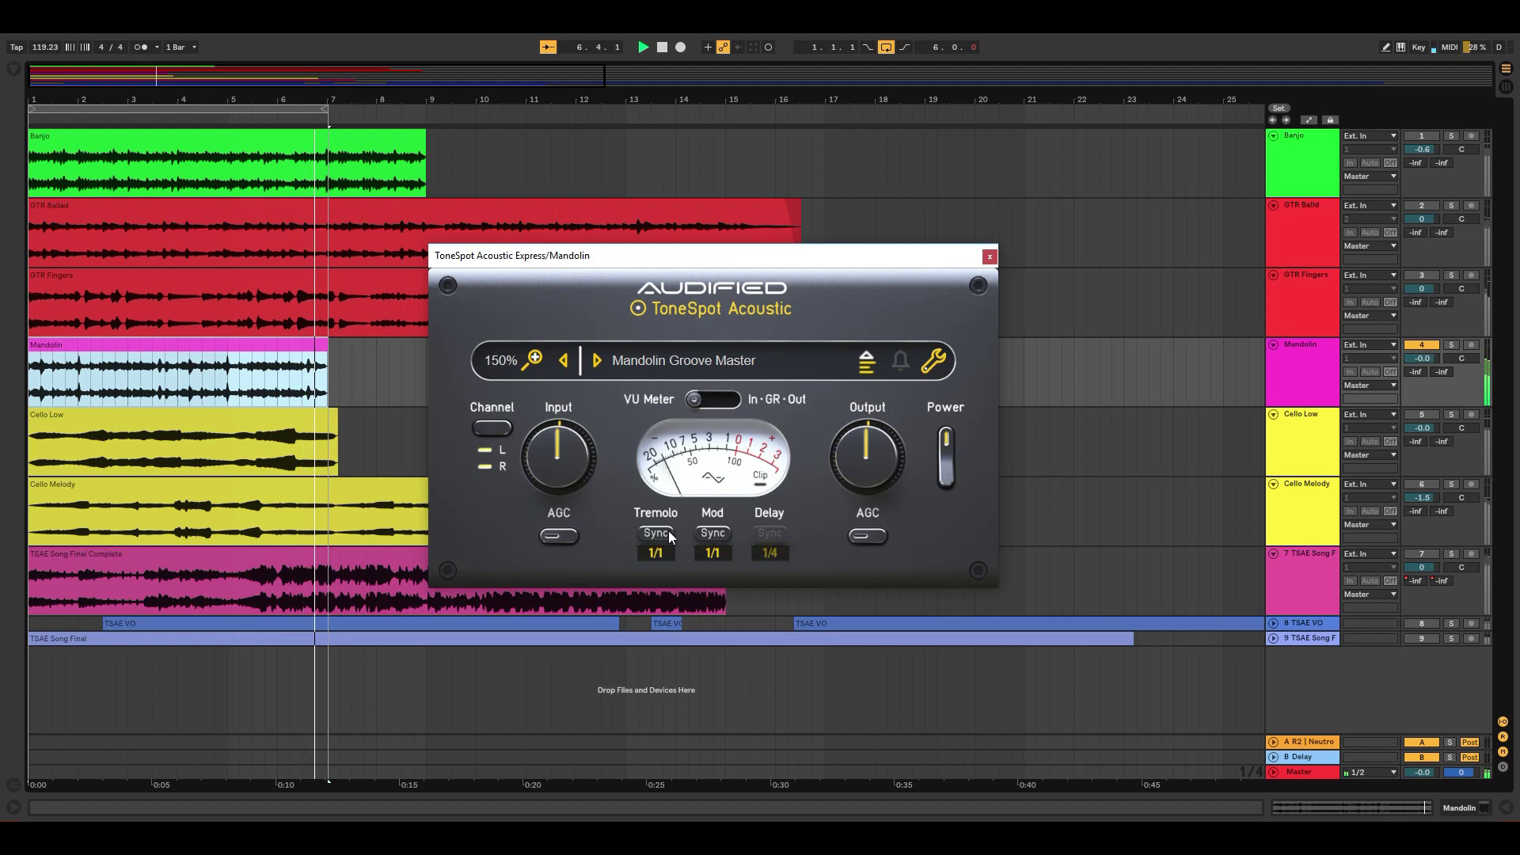
{"action": "left_click", "coordinate": [661, 551]}
{"action": "left_click", "coordinate": [691, 671]}
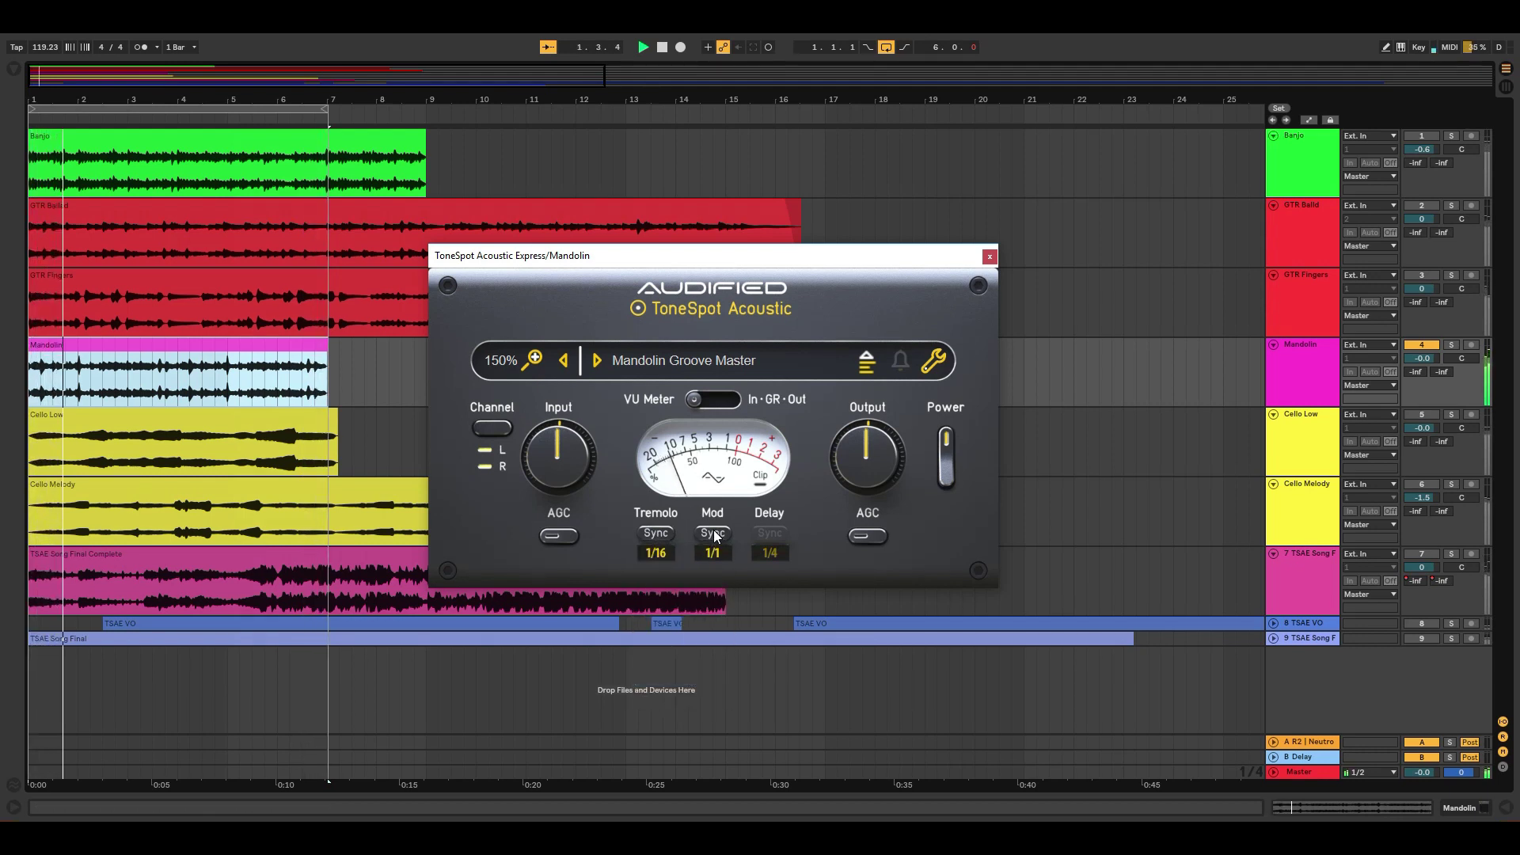
{"action": "left_click", "coordinate": [714, 535]}
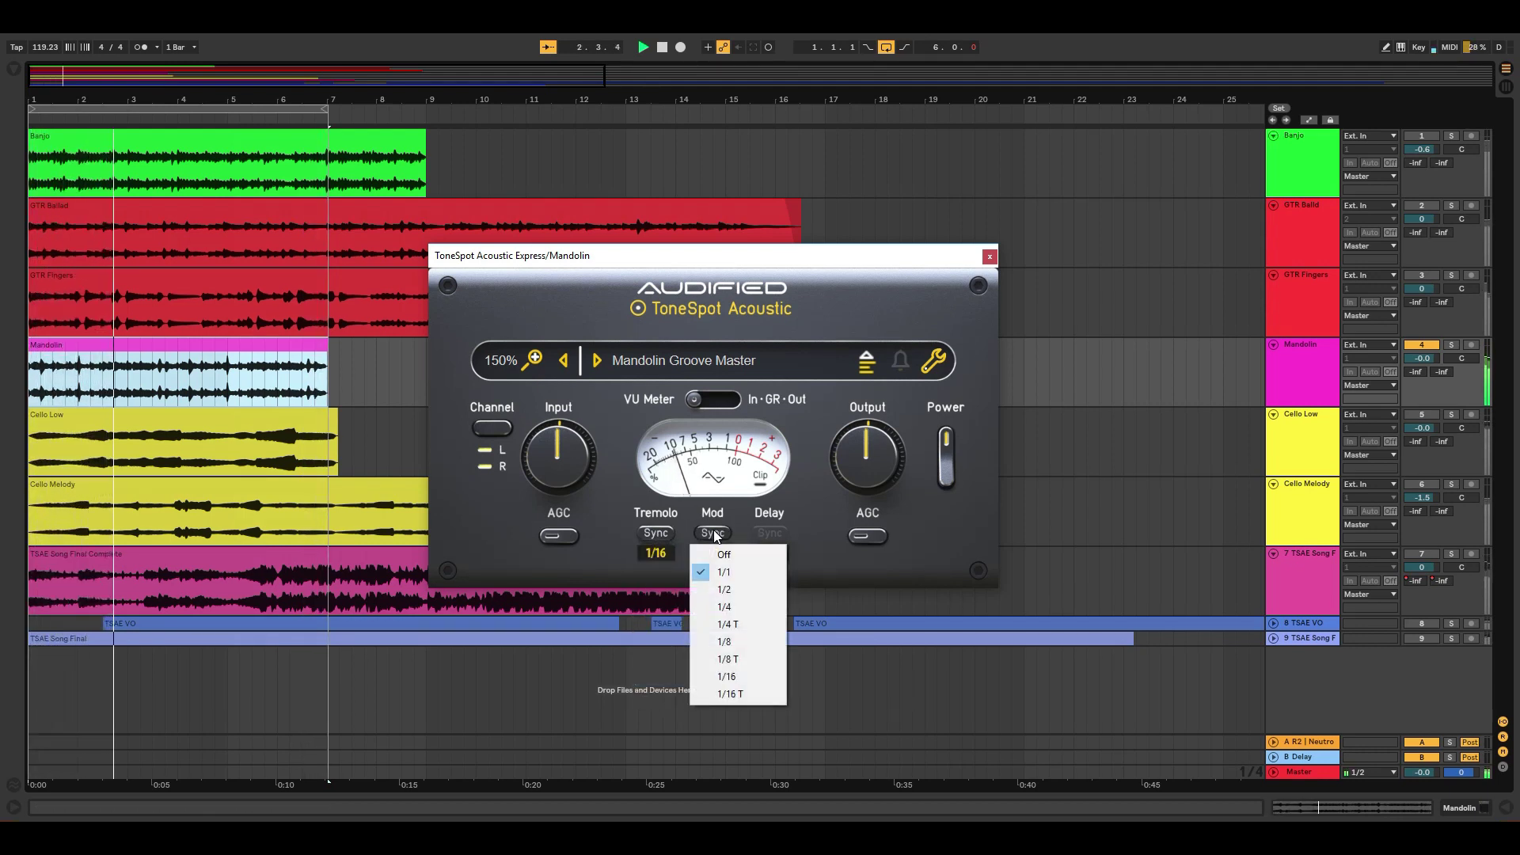
{"action": "left_click", "coordinate": [749, 606]}
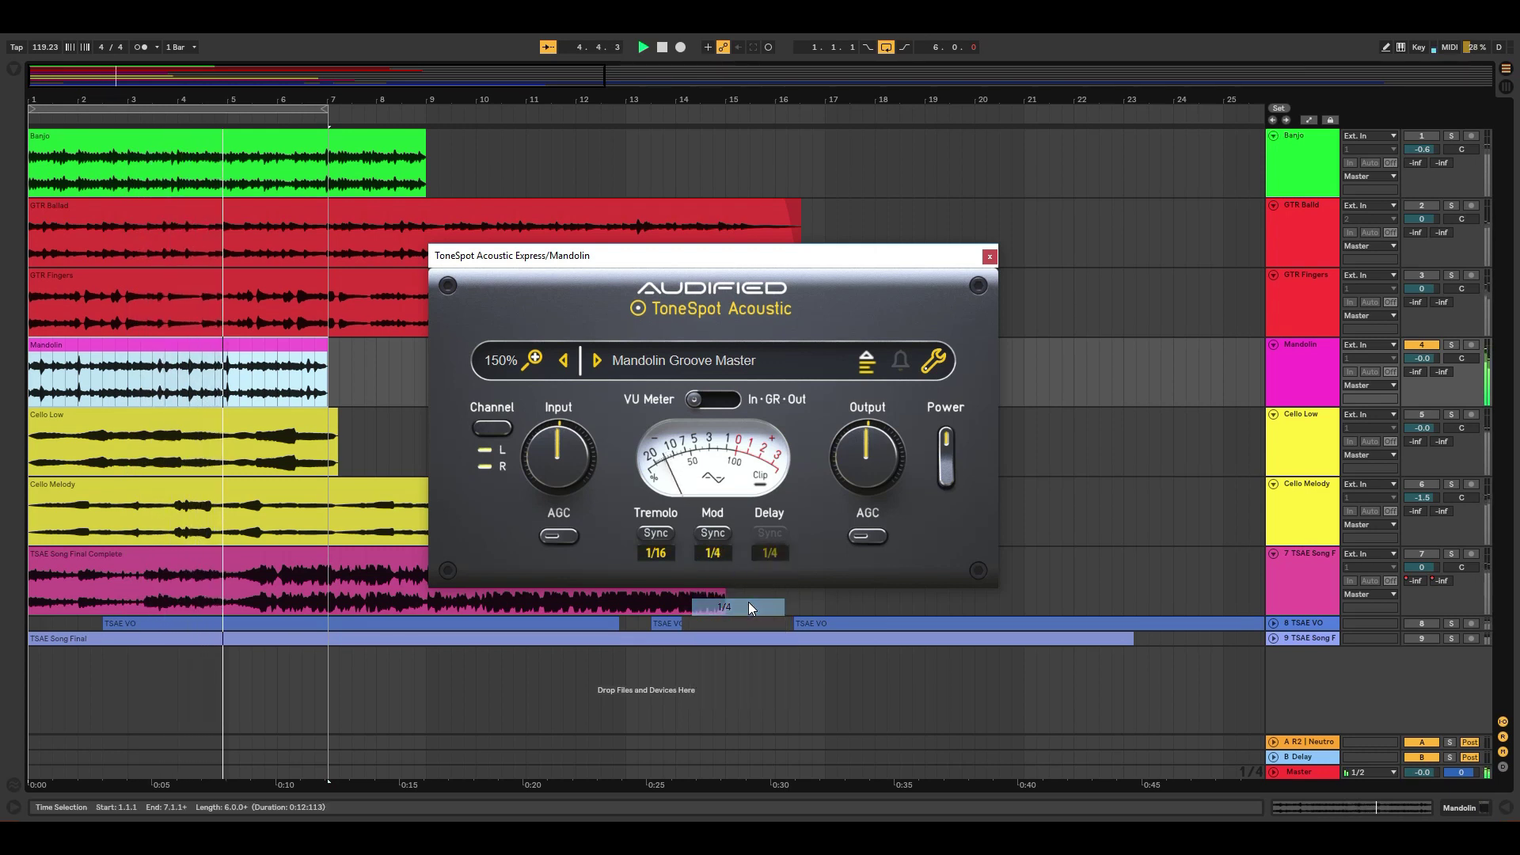
Step: Audition the Advanced presets Mandolin Clean, Mandolin Crystal Rain and Mandolin Supreme Atmo on the Mandolin track
{"action": "left_click", "coordinate": [662, 360]}
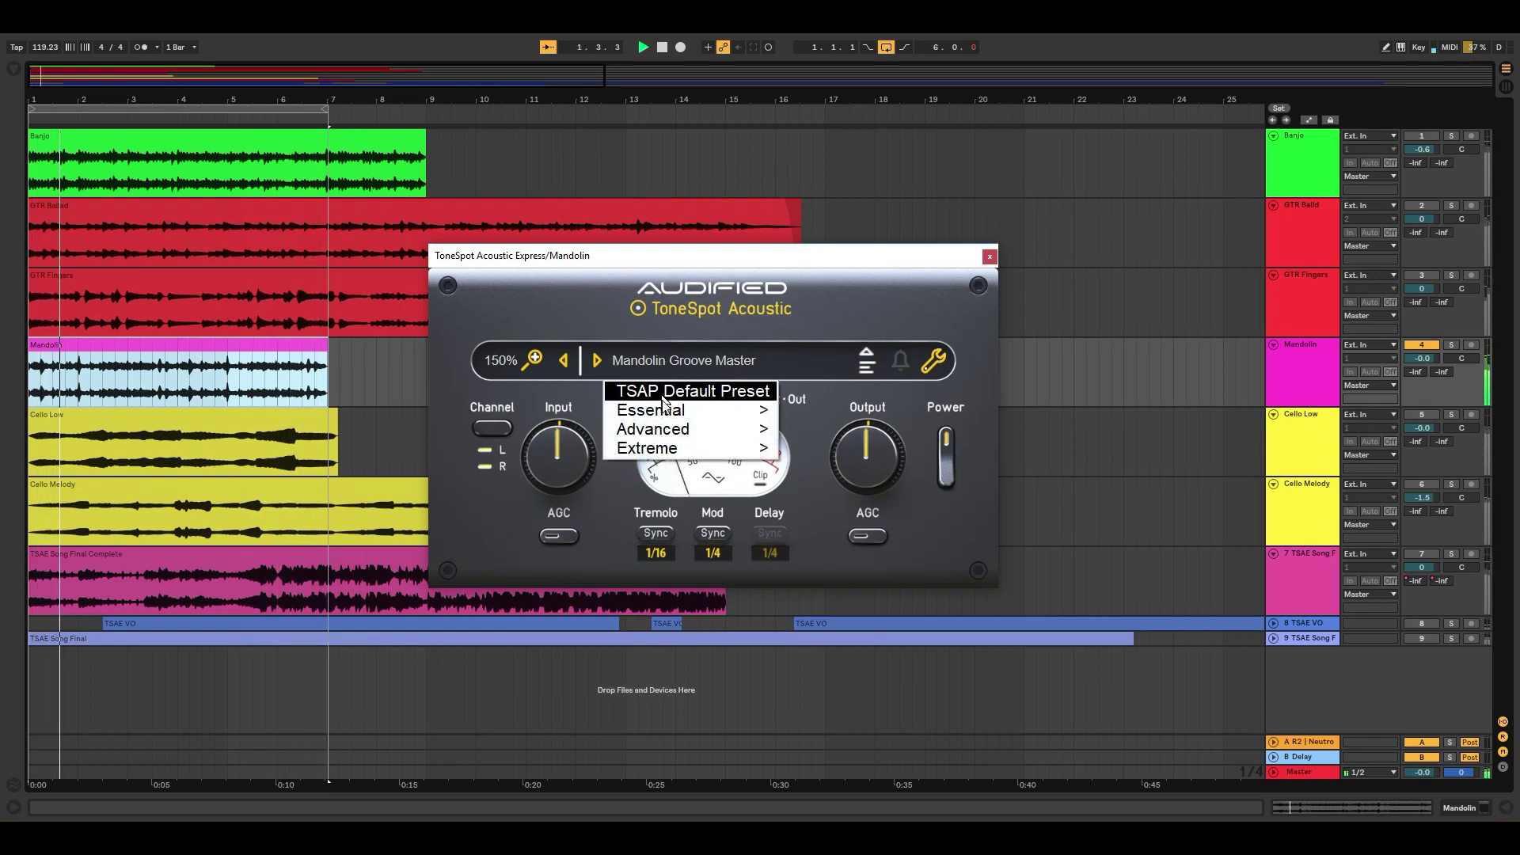
{"action": "mouse_move", "coordinate": [681, 428]}
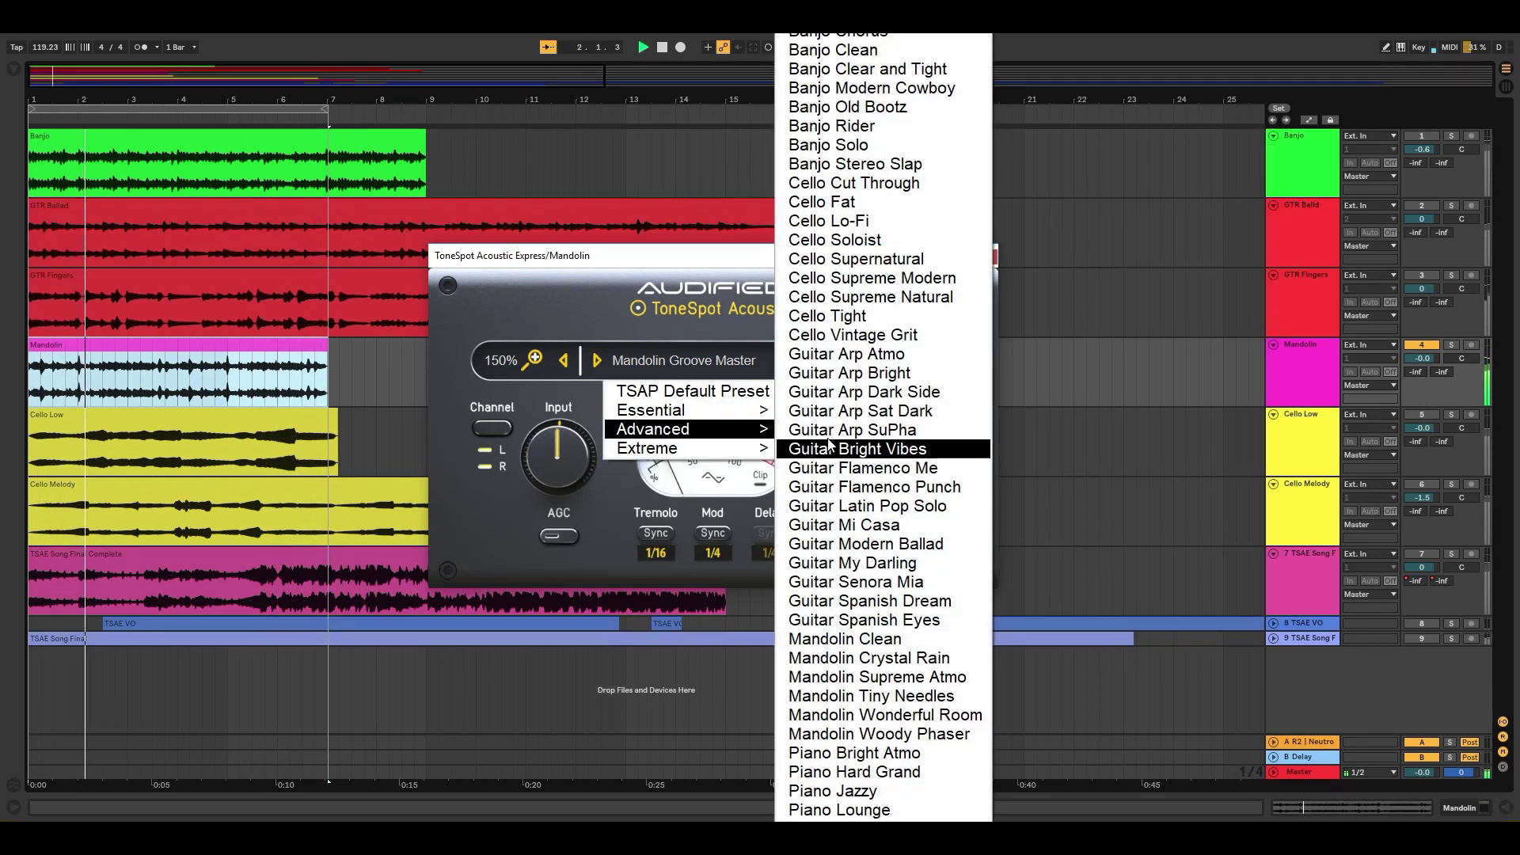
{"action": "left_click", "coordinate": [878, 643]}
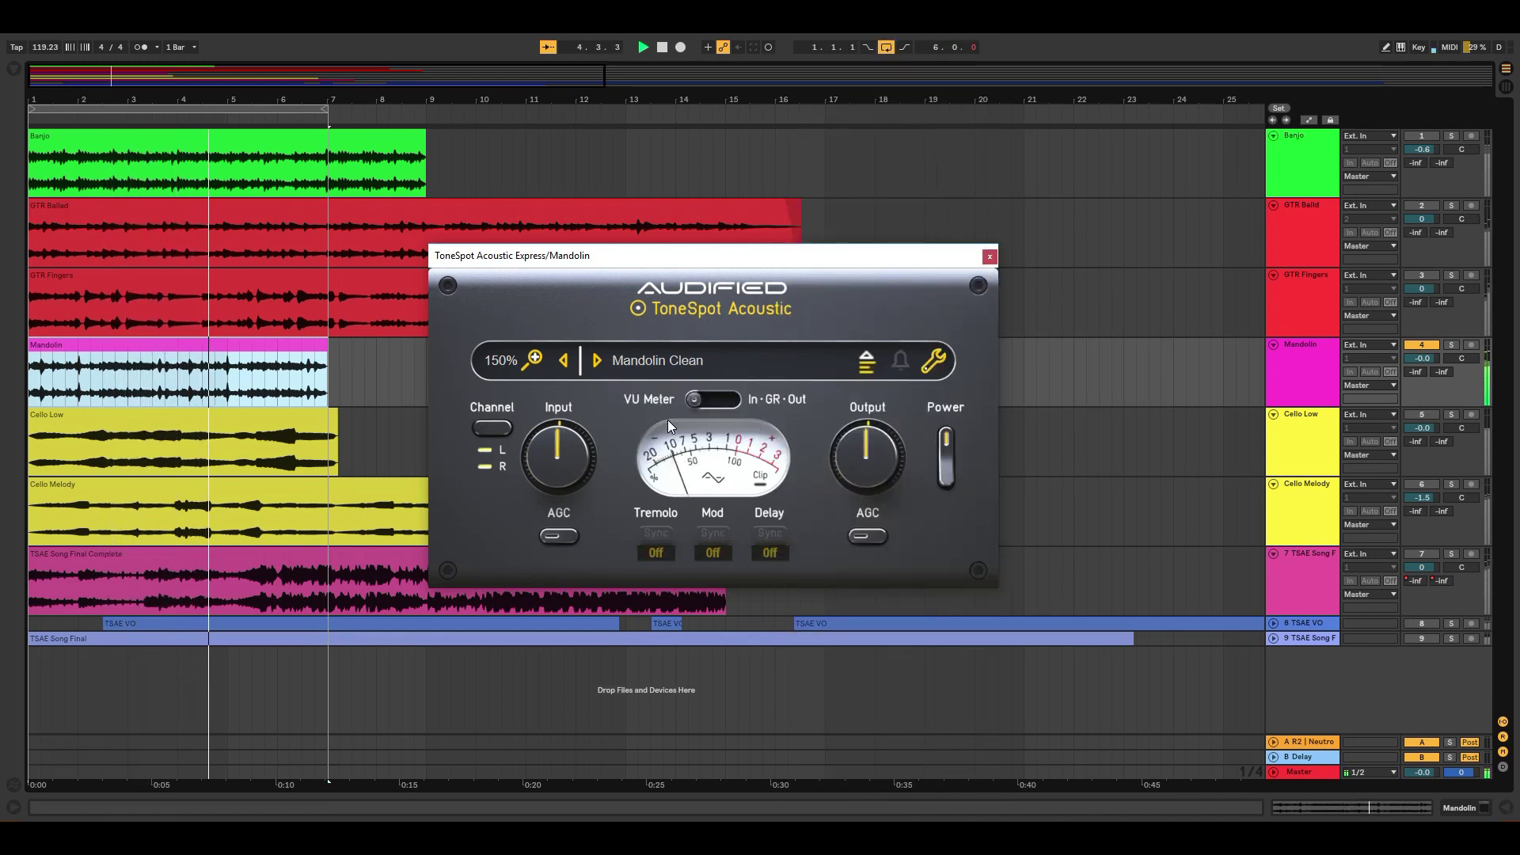
{"action": "left_click", "coordinate": [596, 358]}
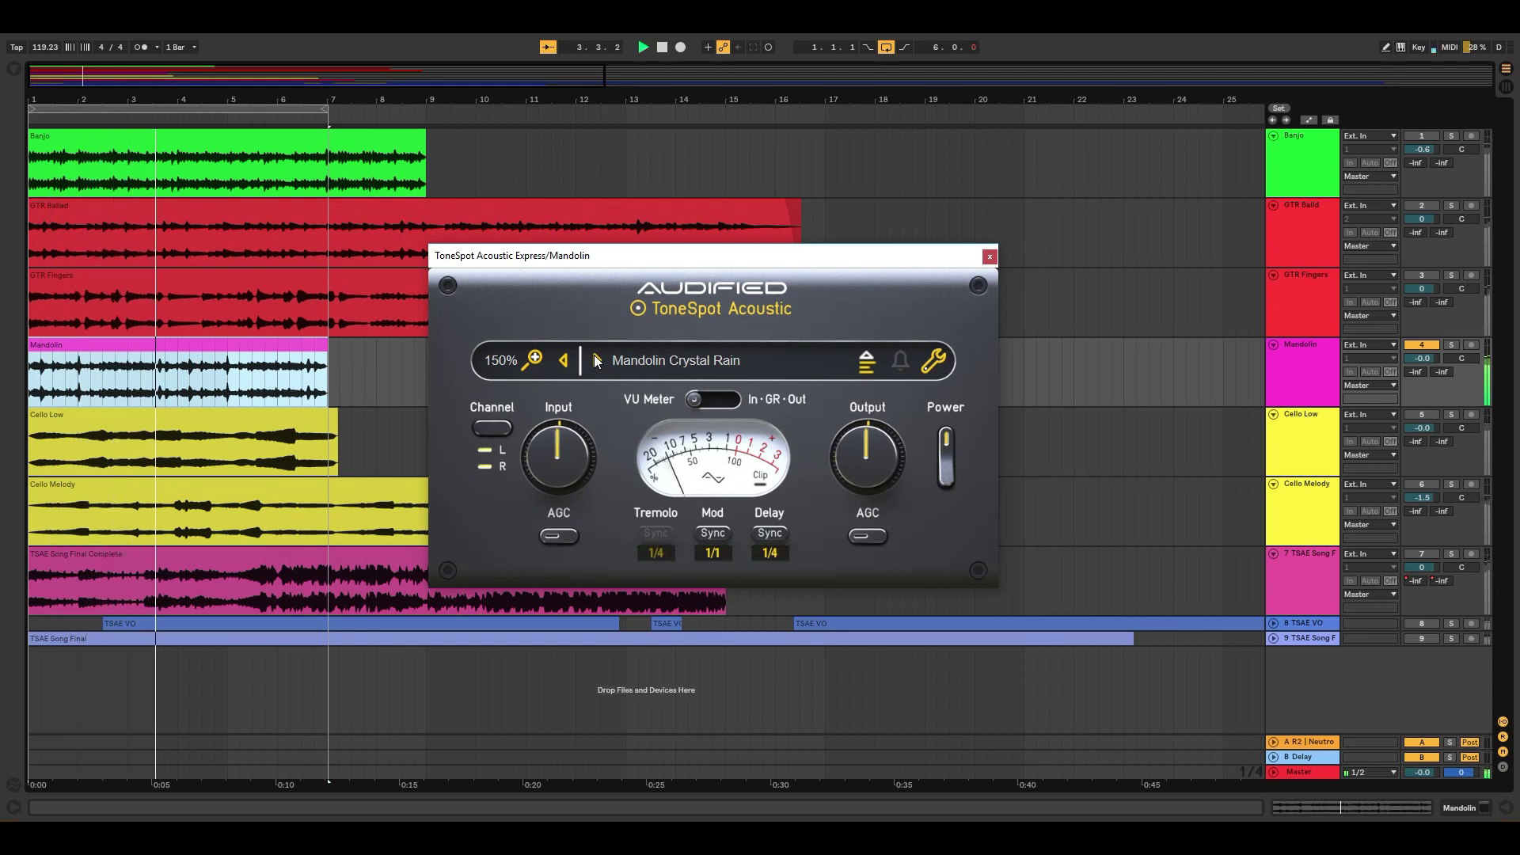
{"action": "left_click", "coordinate": [595, 358]}
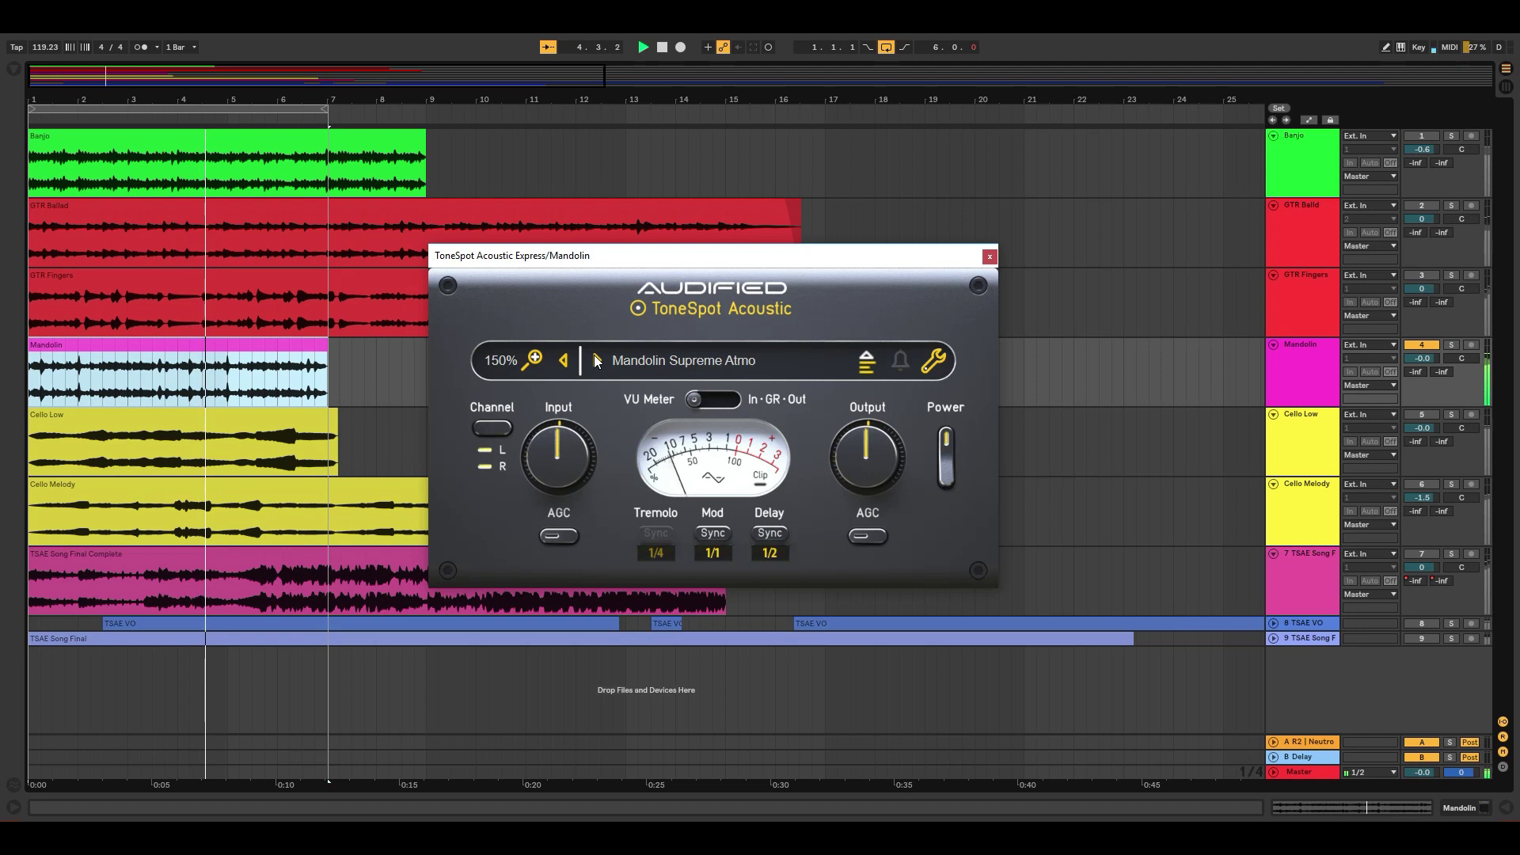